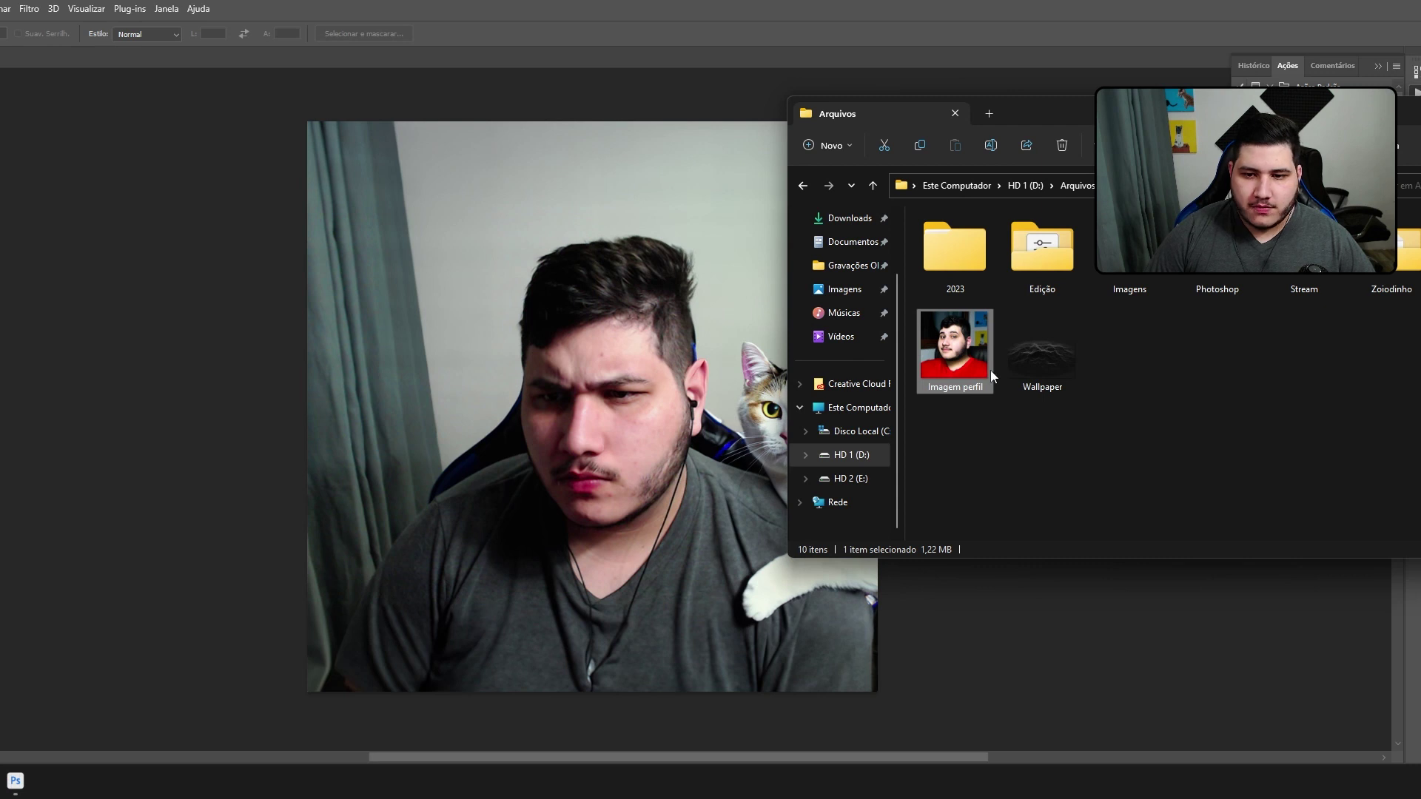
Drag the red-shirt man's profile photo from Explorer onto the square Photoshop canvas
left_click_drag(993, 377, 675, 327)
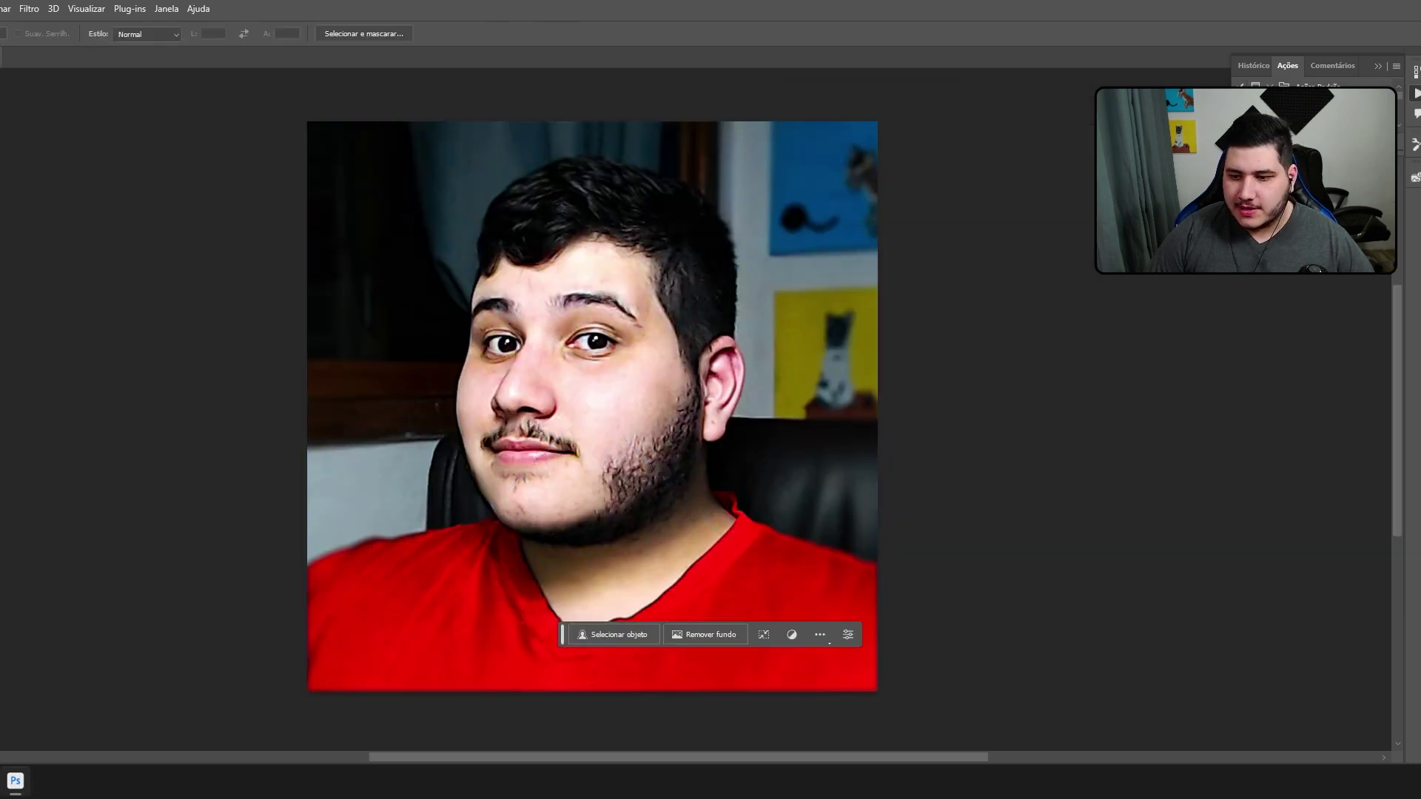
Shrink the profile photo to half size, generate a prompt-less fill around it, and pick variation three
mouse_move(877, 691)
left_mouse_down()
mouse_move(724, 547)
mouse_move(772, 587)
left_mouse_up()
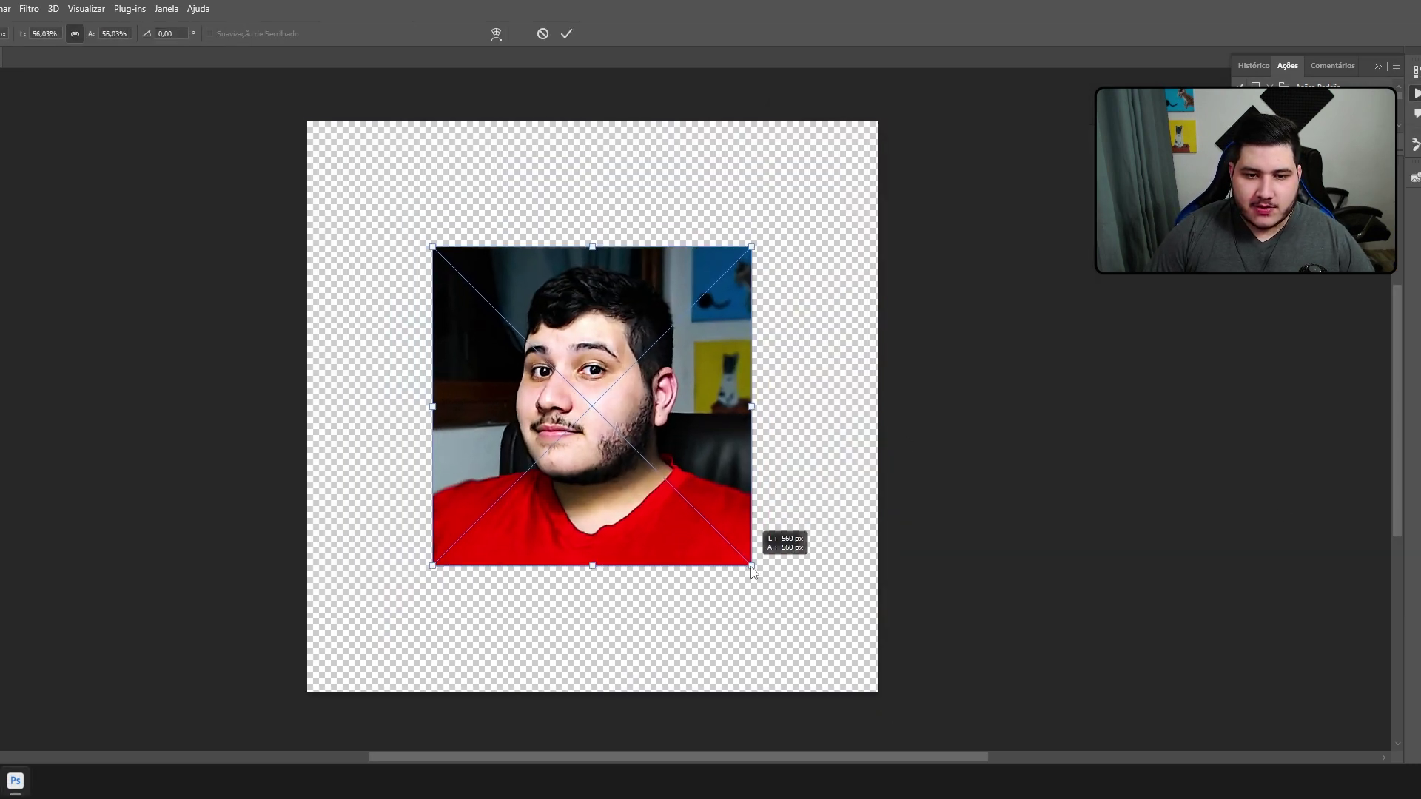
key("Return")
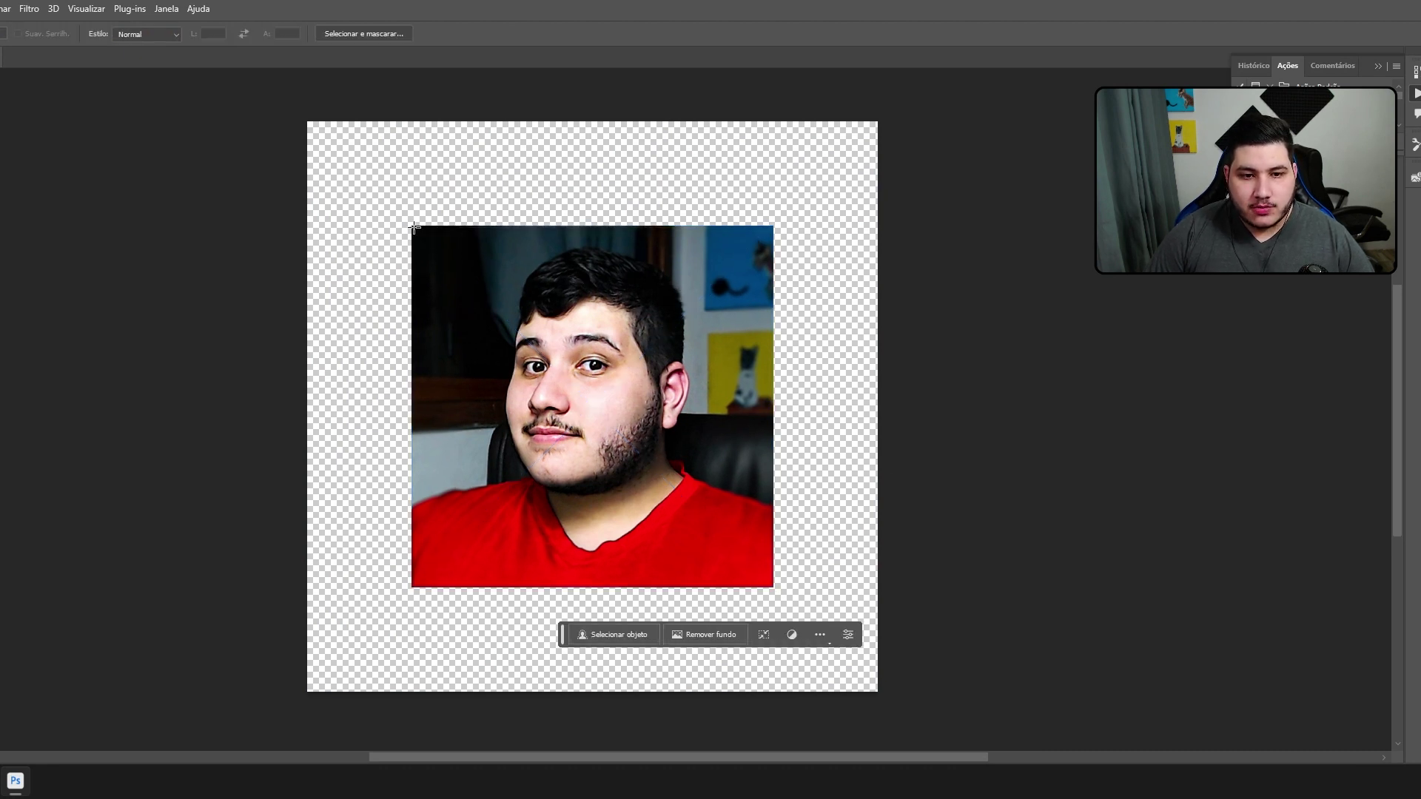
left_click_drag(414, 227, 766, 580)
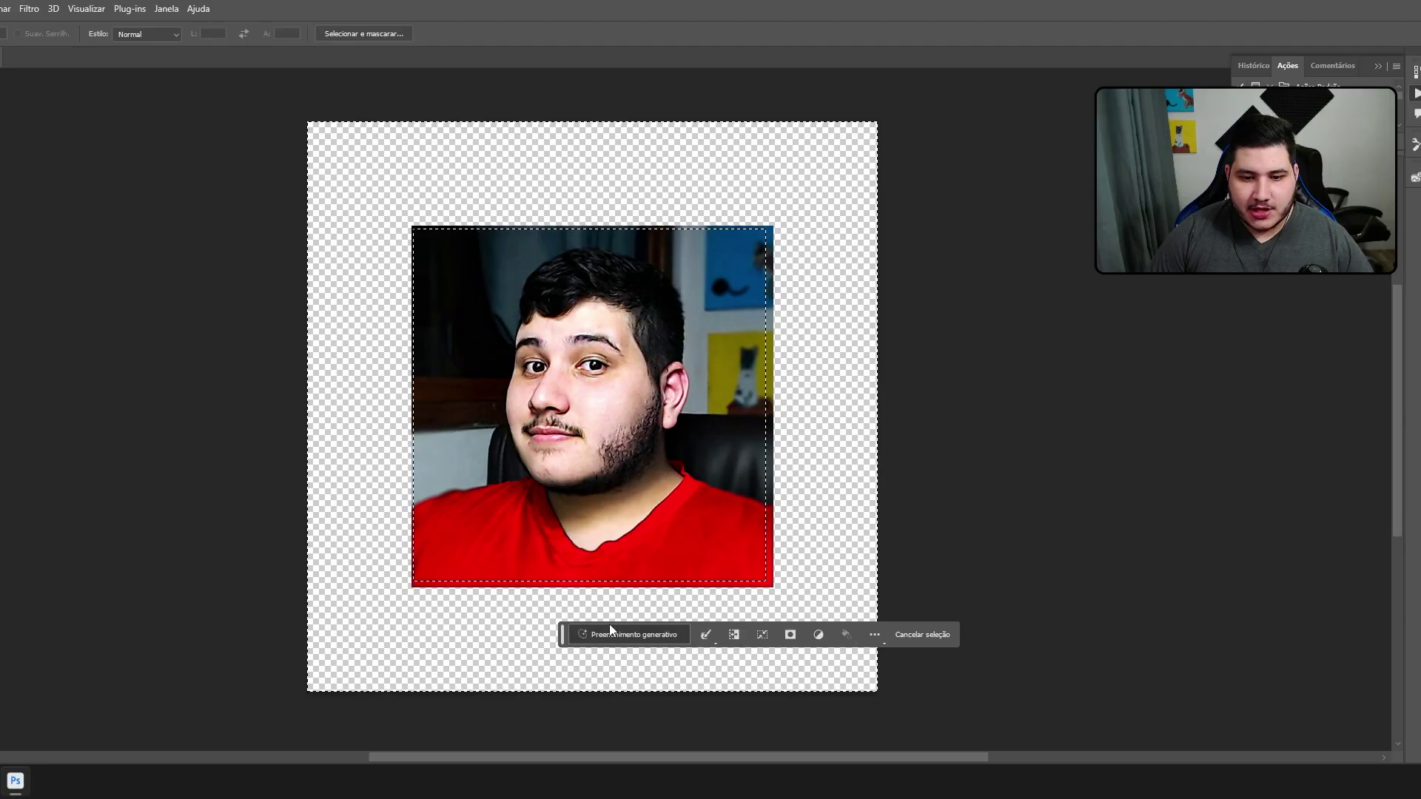
left_click(610, 635)
left_click(786, 634)
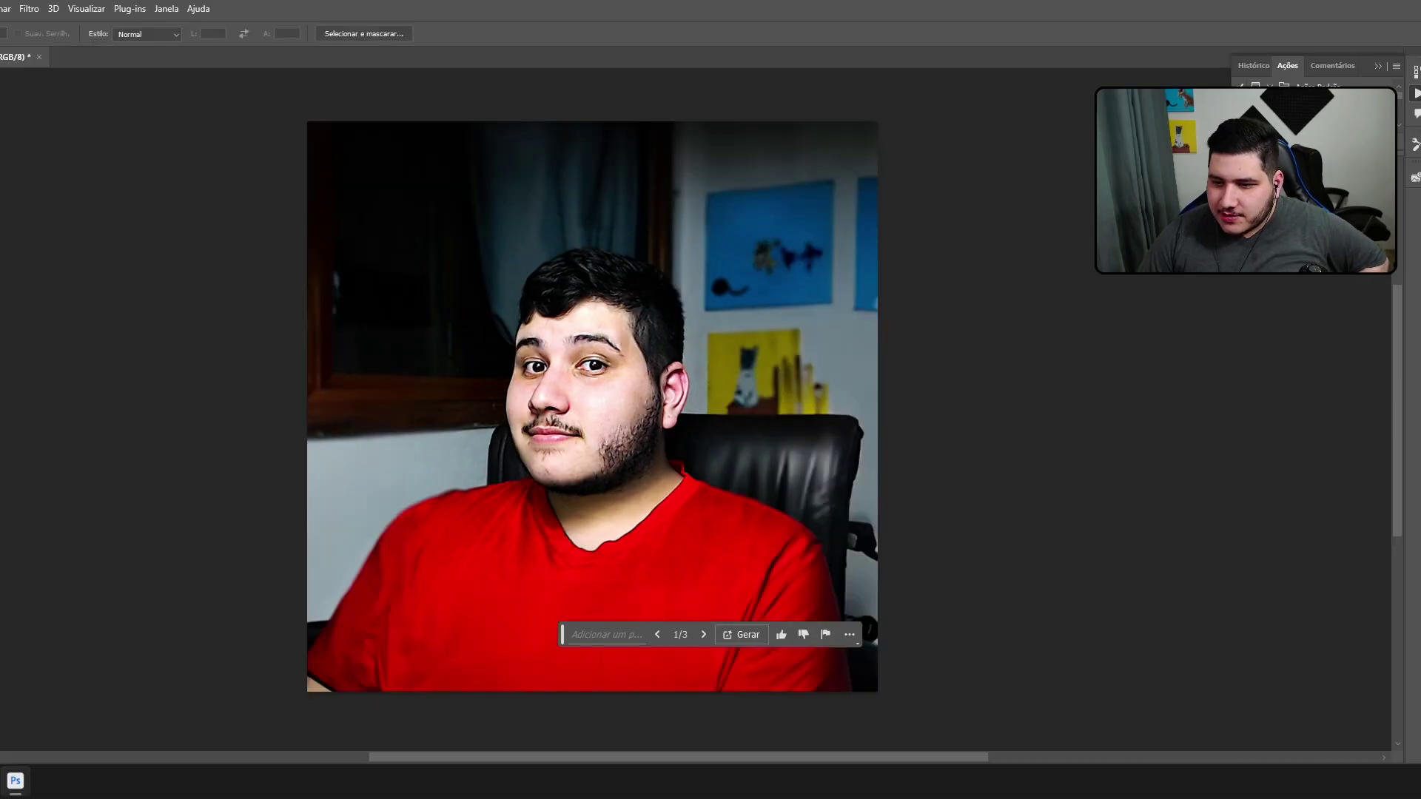
left_click(704, 635)
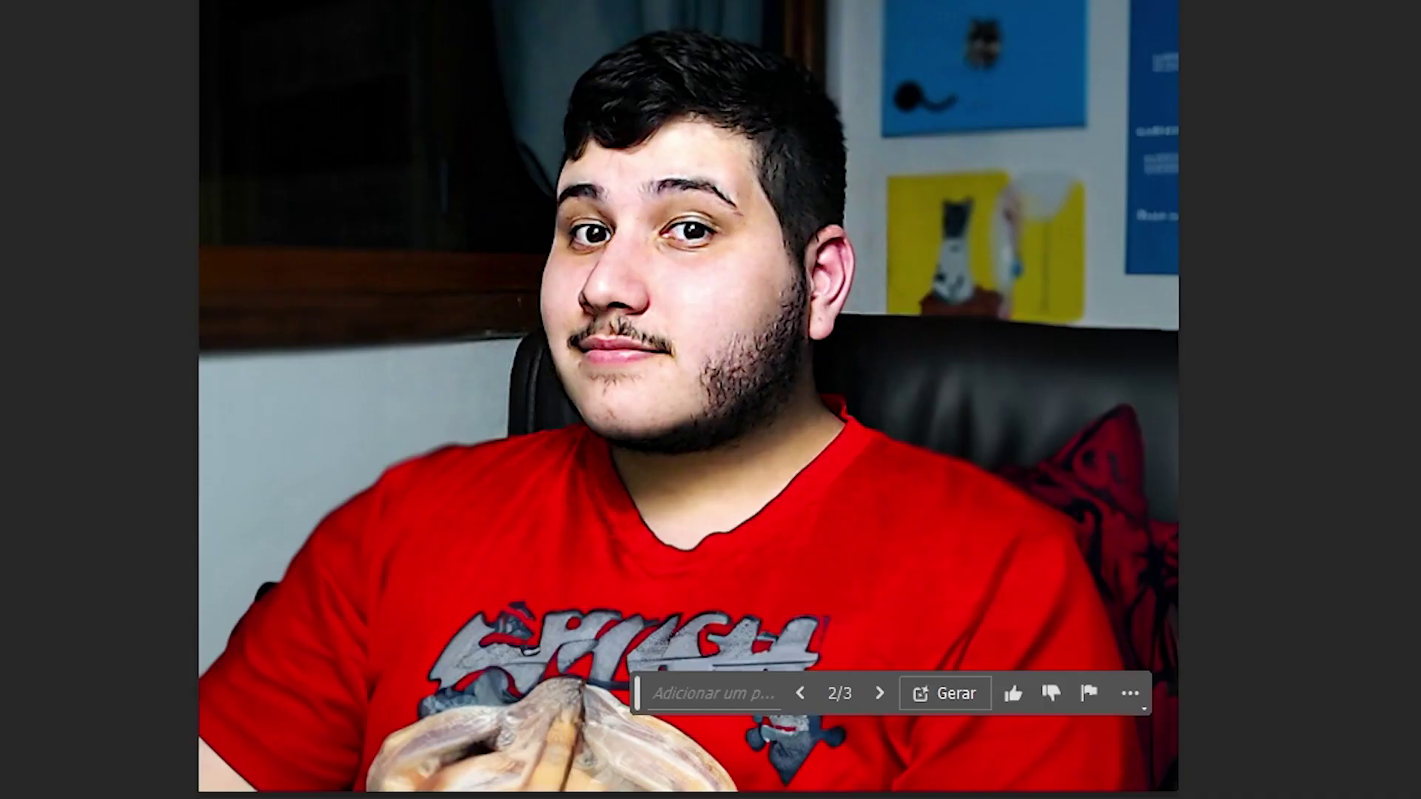
left_click(878, 694)
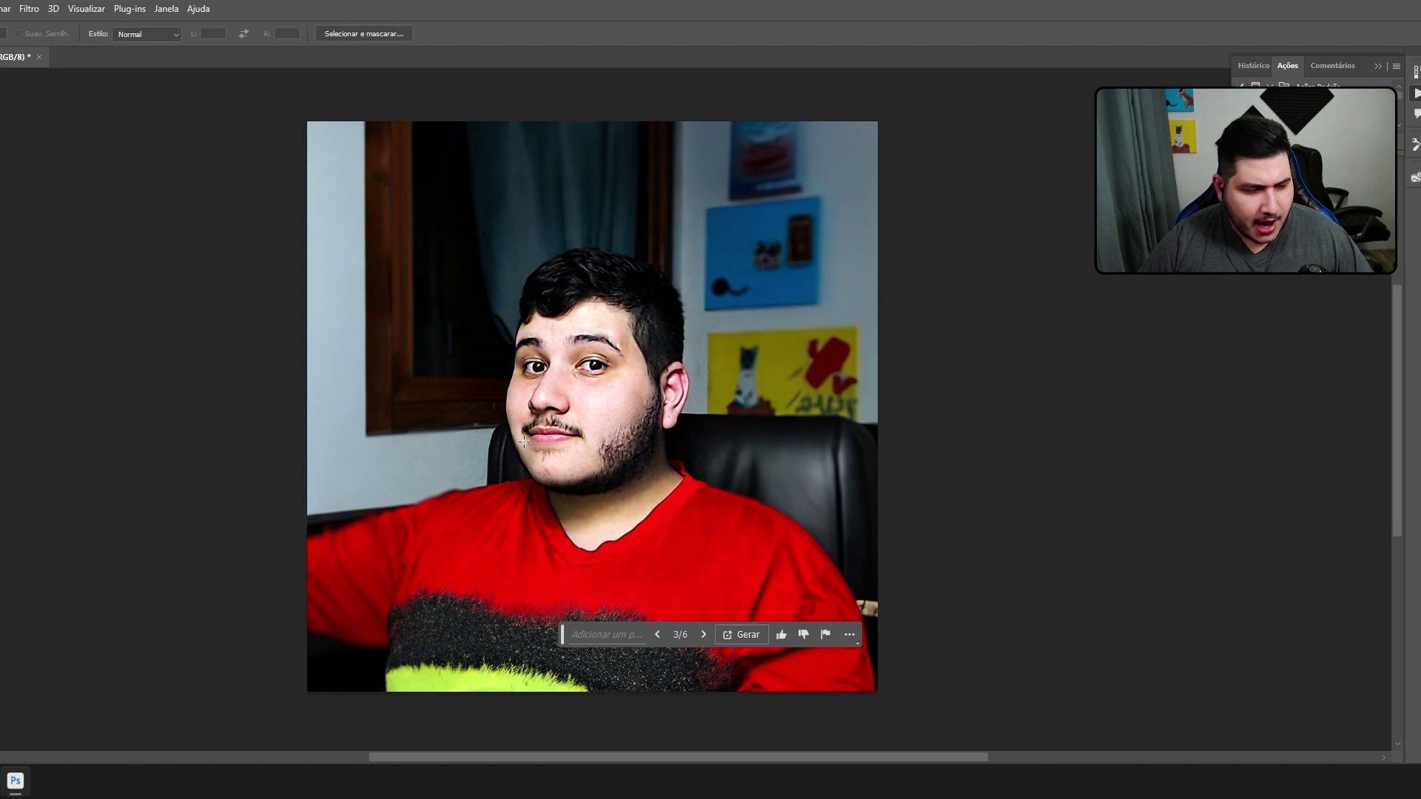
Clear the canvas selection and copy the controller photo from the browser
left_click_drag(857, 292, 843, 241)
left_click(751, 492)
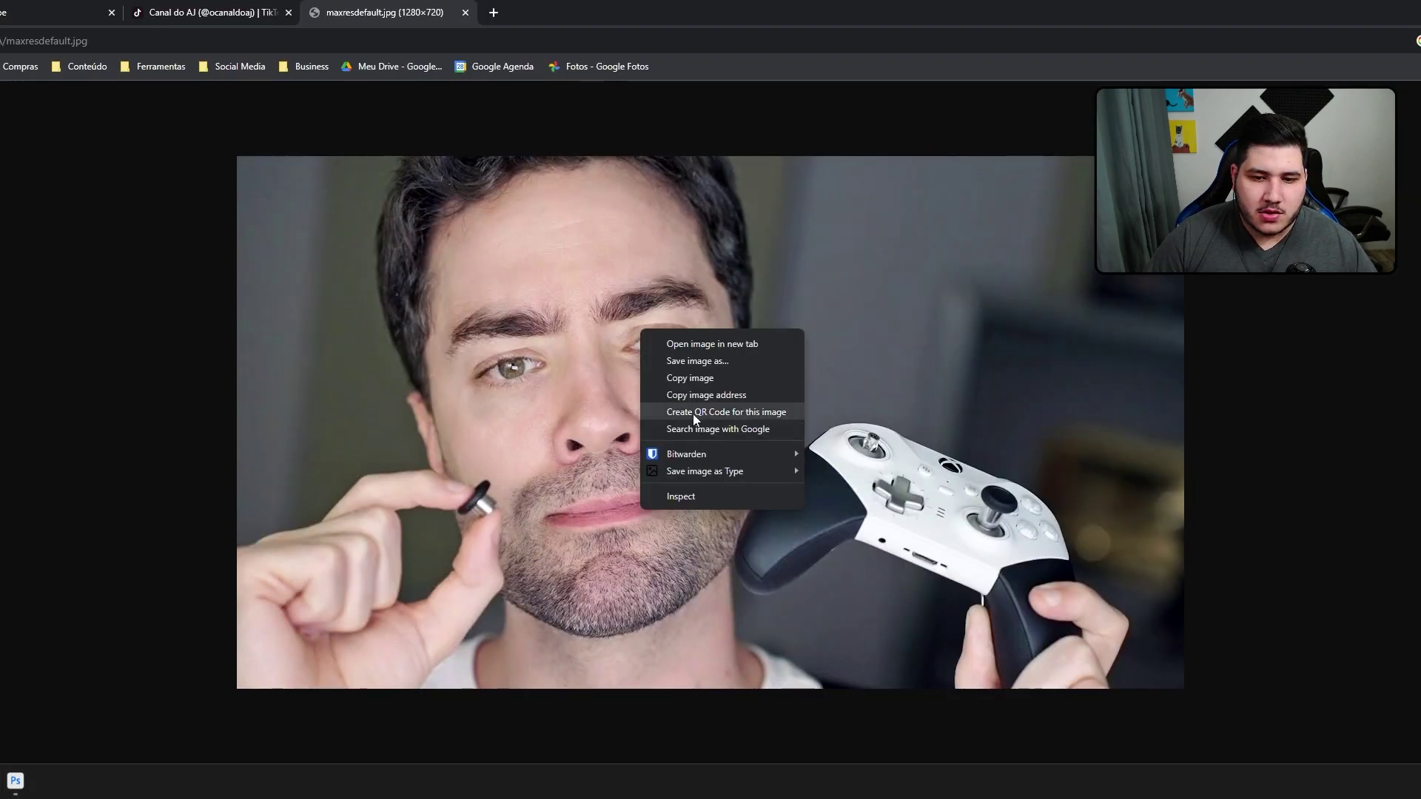
left_click(796, 376)
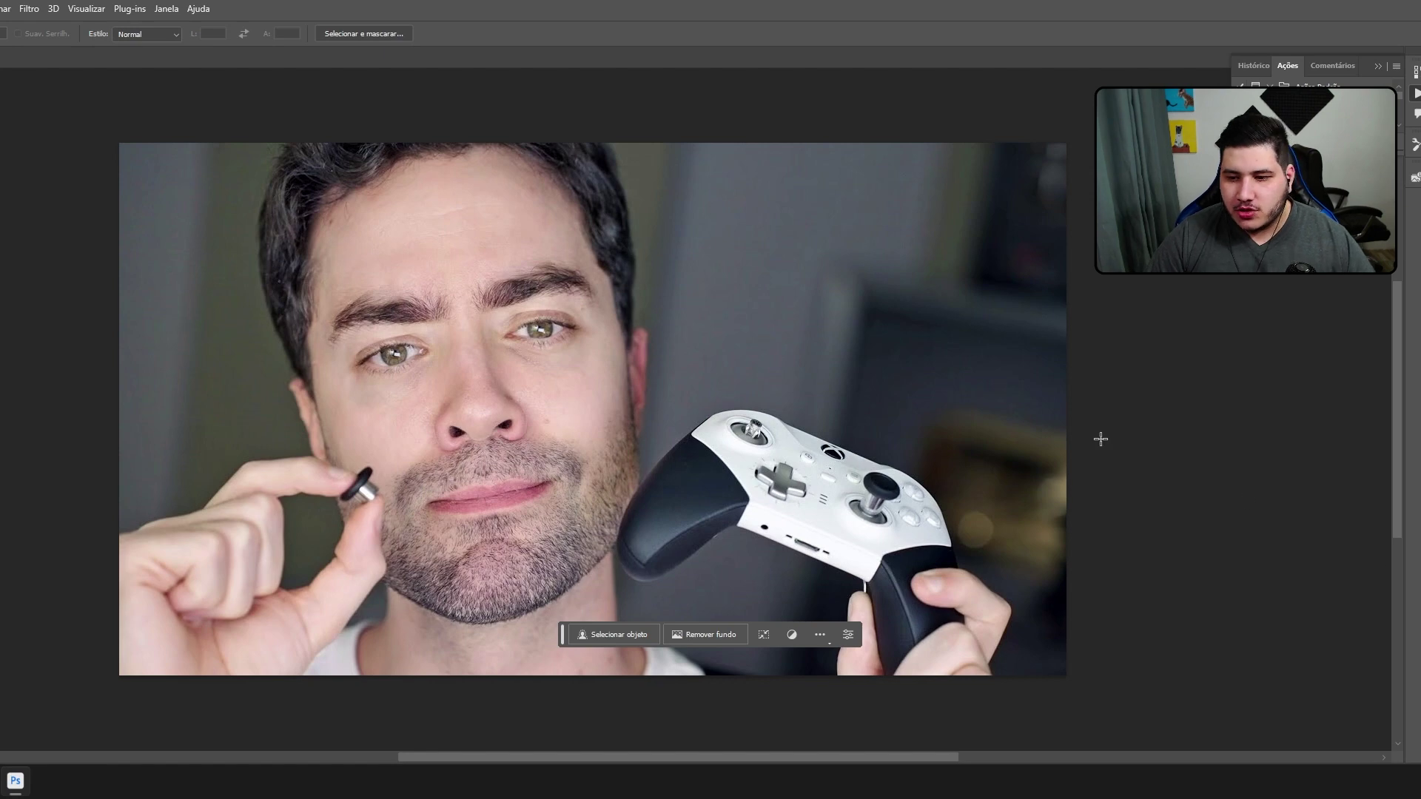
Shrink the pasted controller photo, select its area, and generate a prompt-less fill
key("ctrl+t")
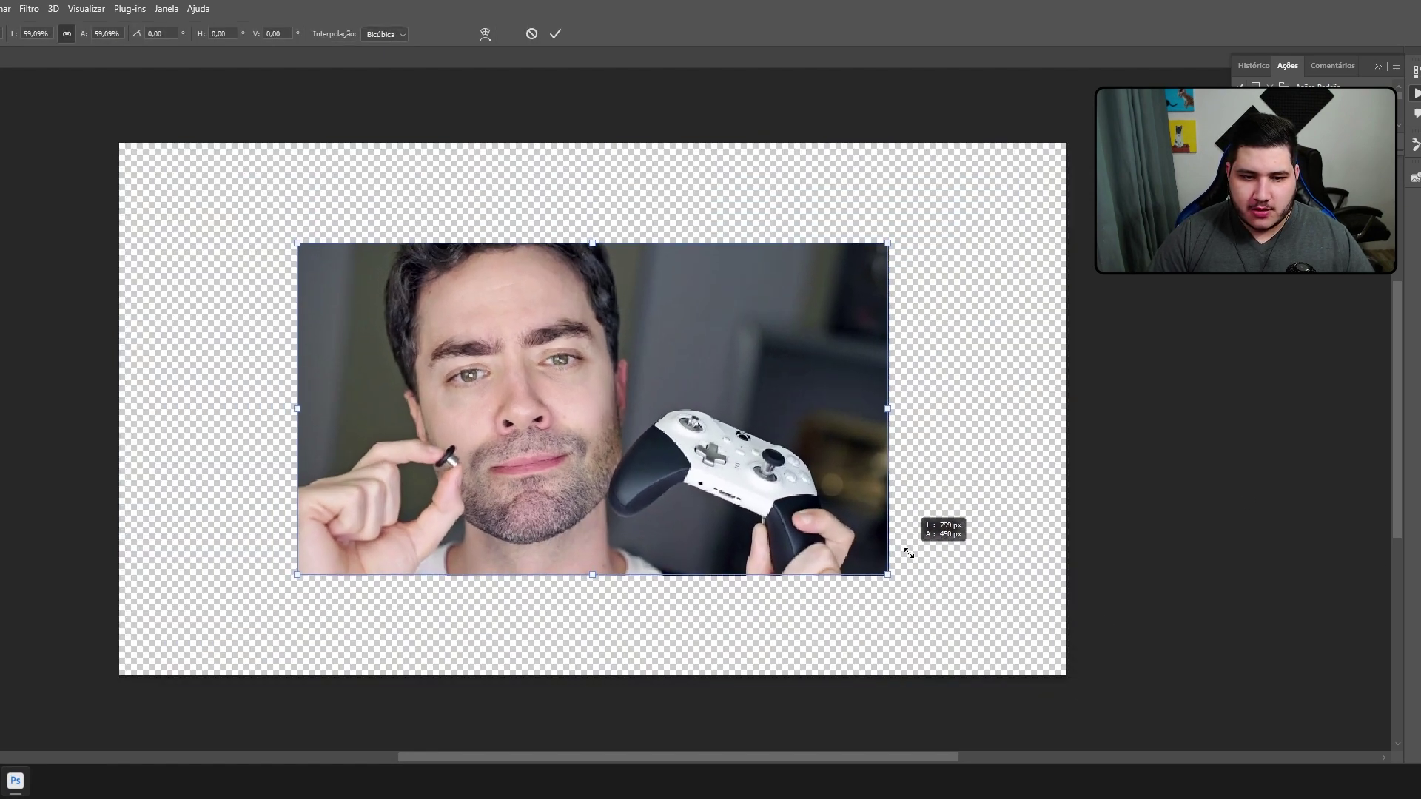
left_click_drag(1067, 675, 881, 571)
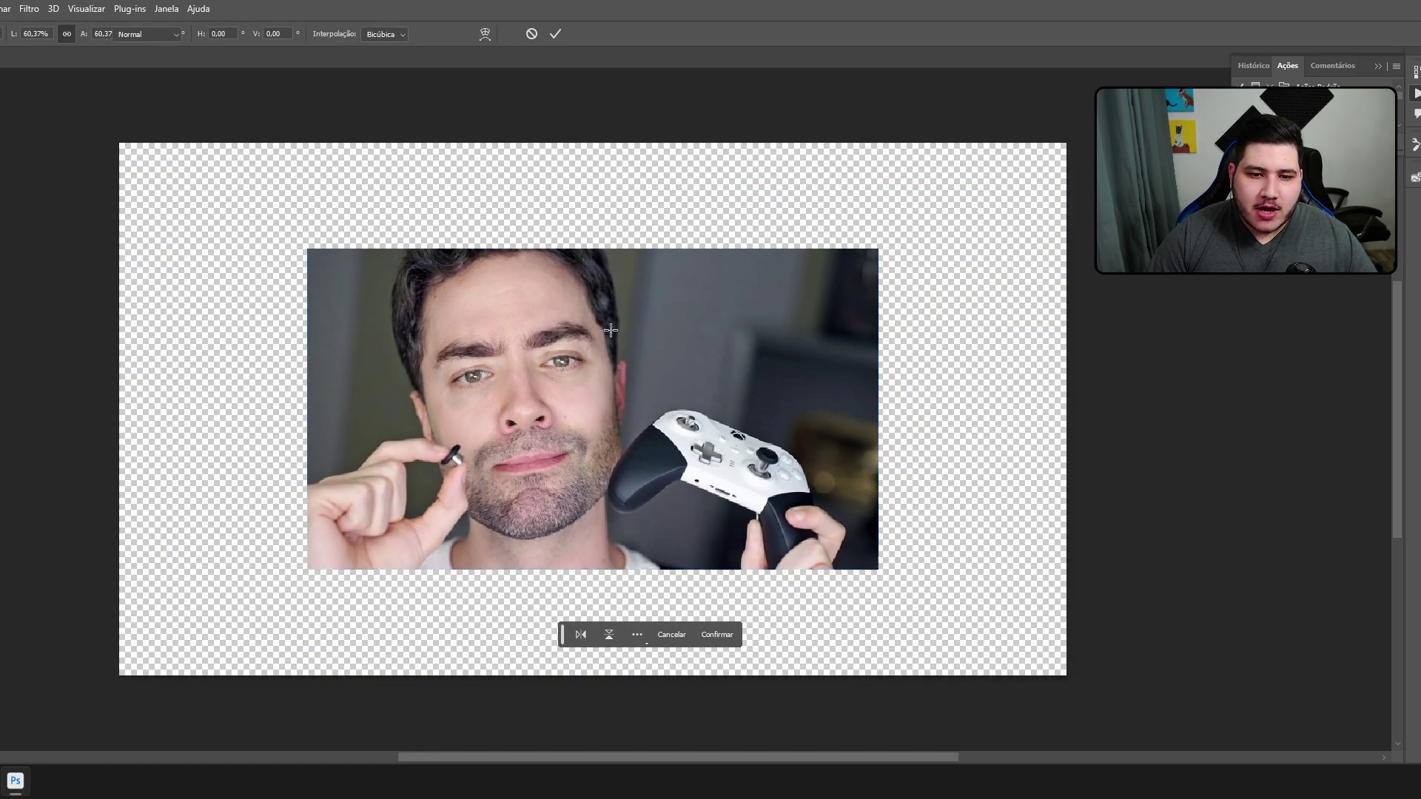
key("Return")
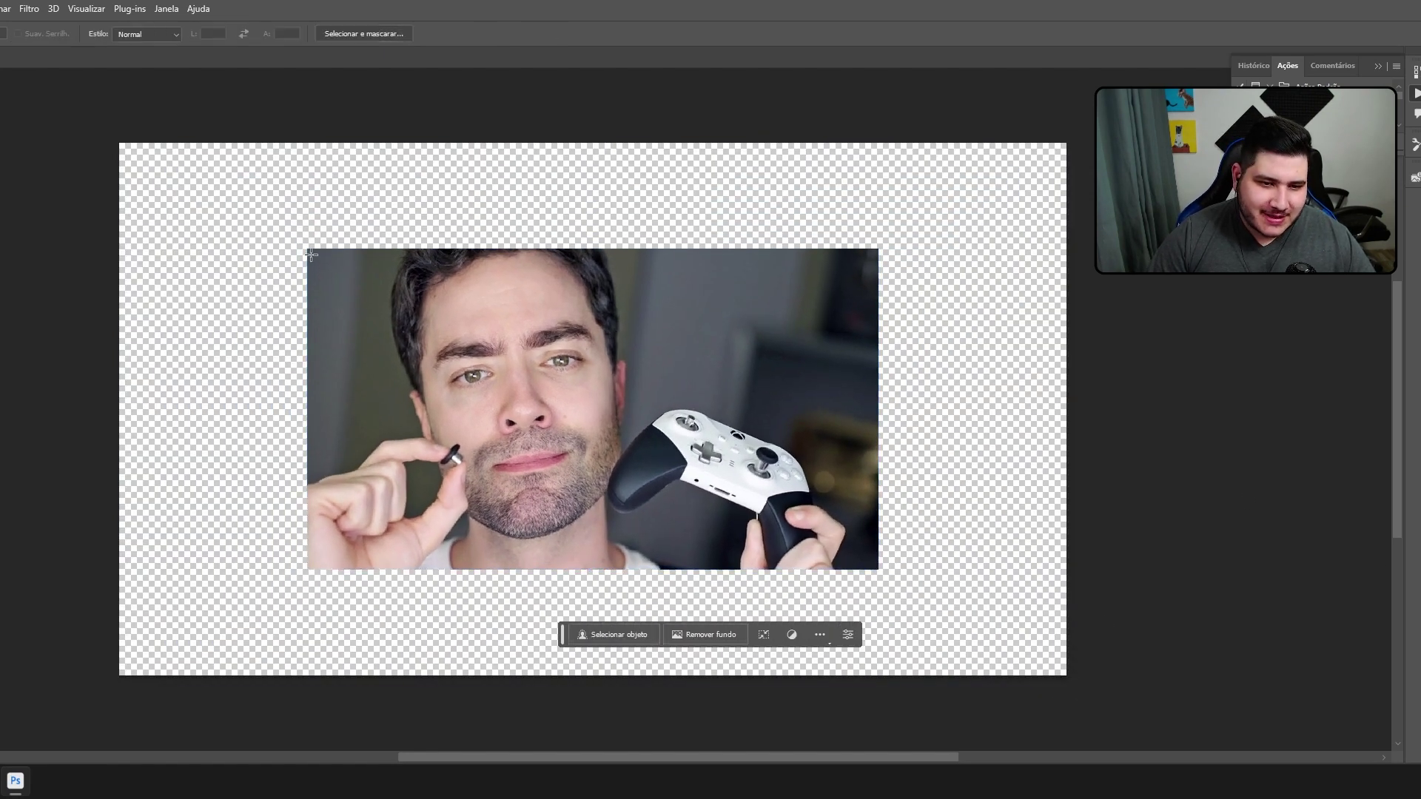
left_click_drag(311, 254, 871, 567)
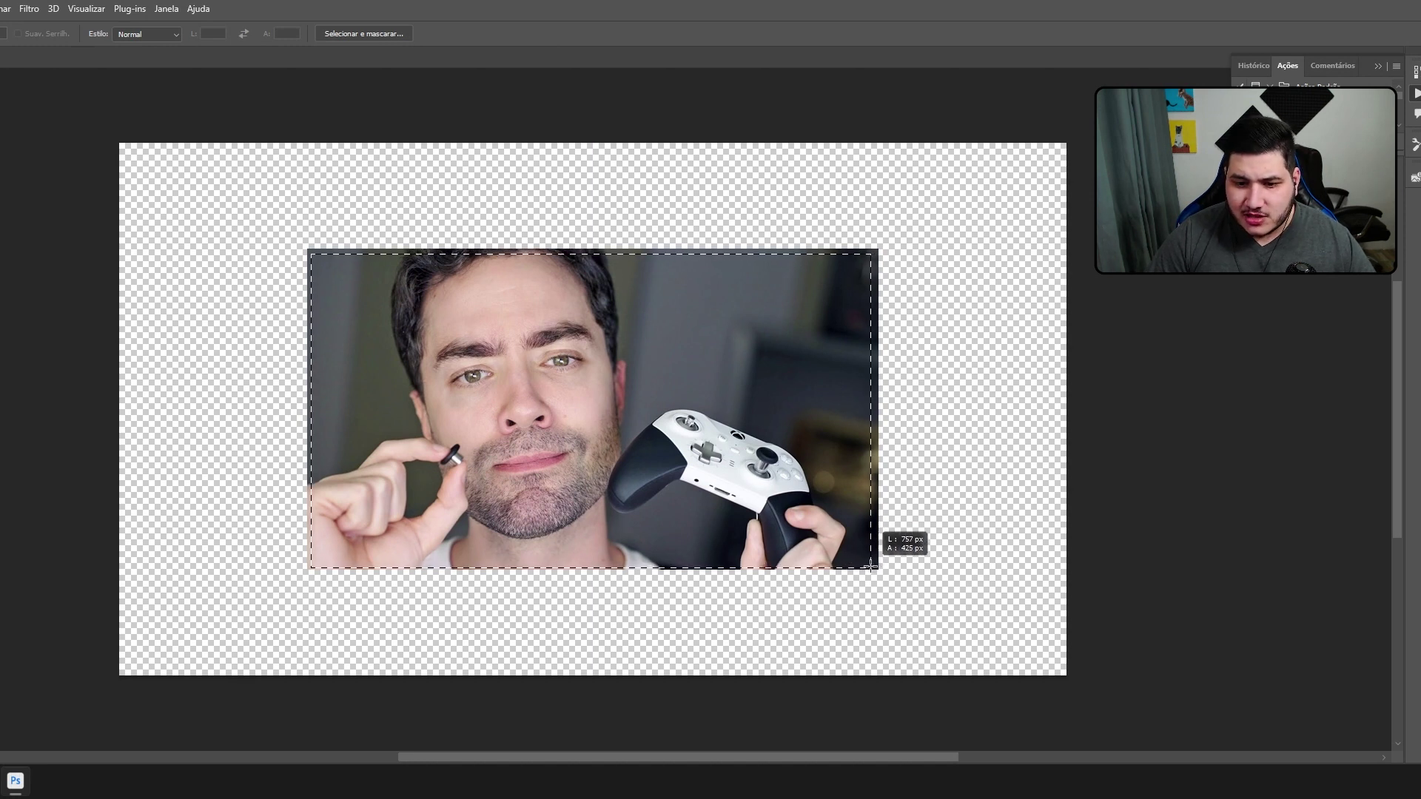
left_click_drag(871, 567, 873, 567)
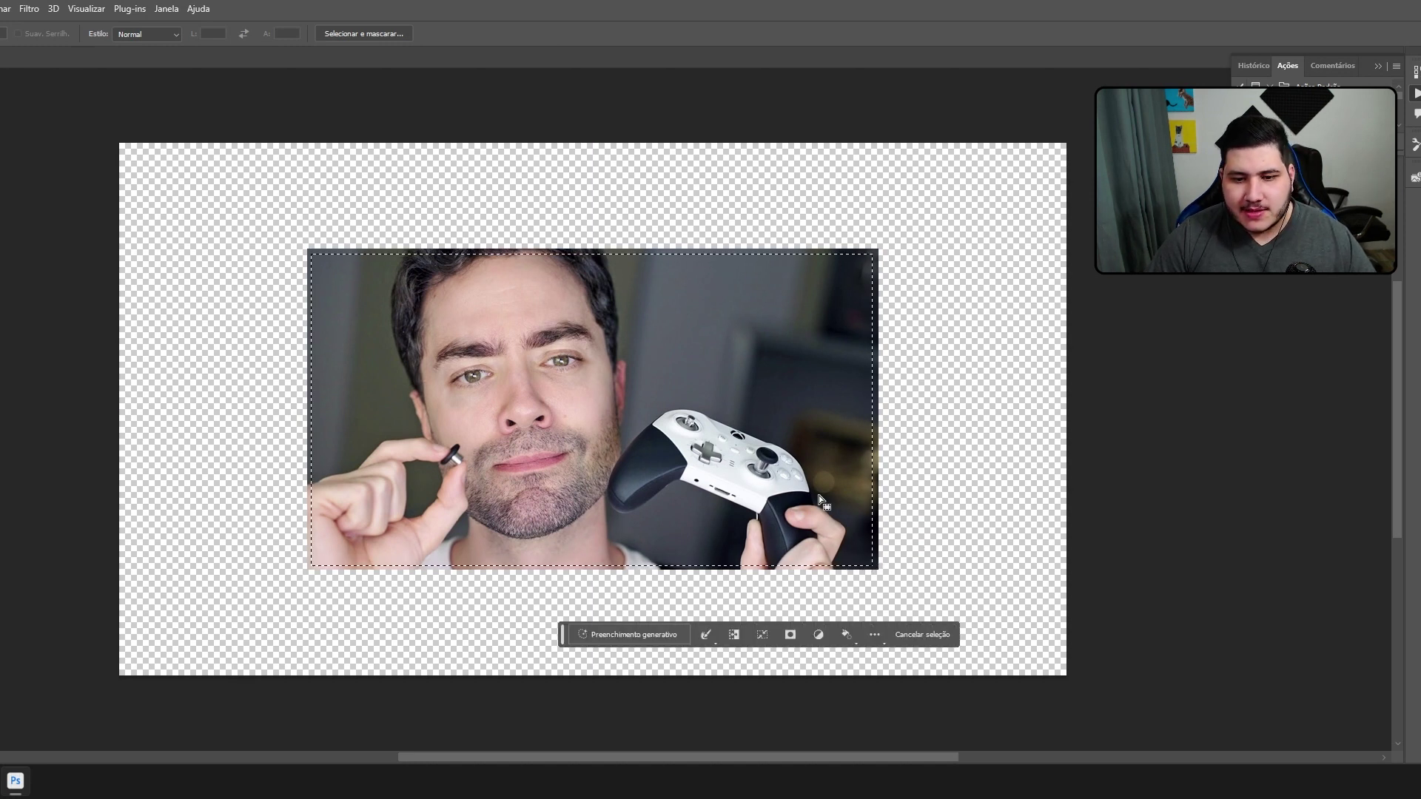
left_click(670, 634)
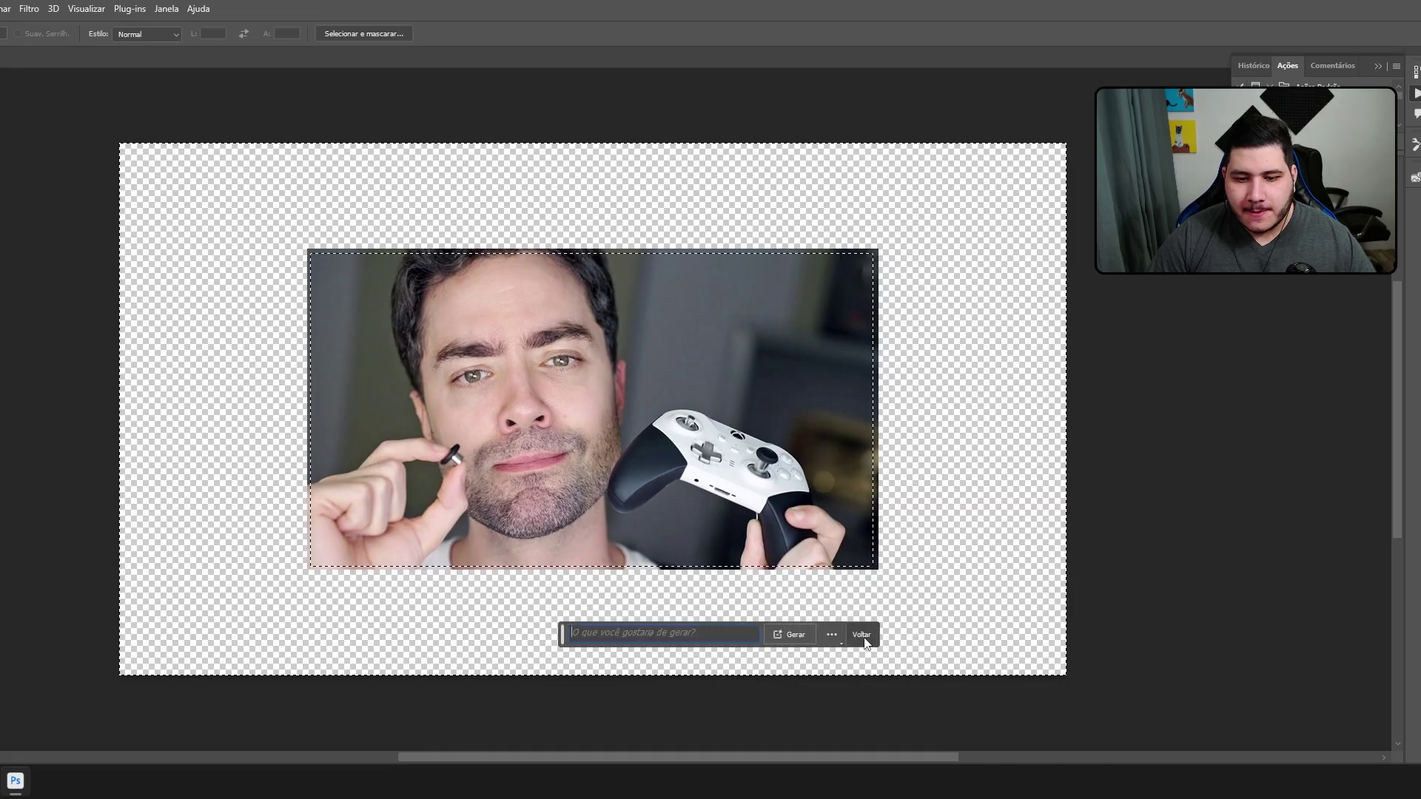
key("Return")
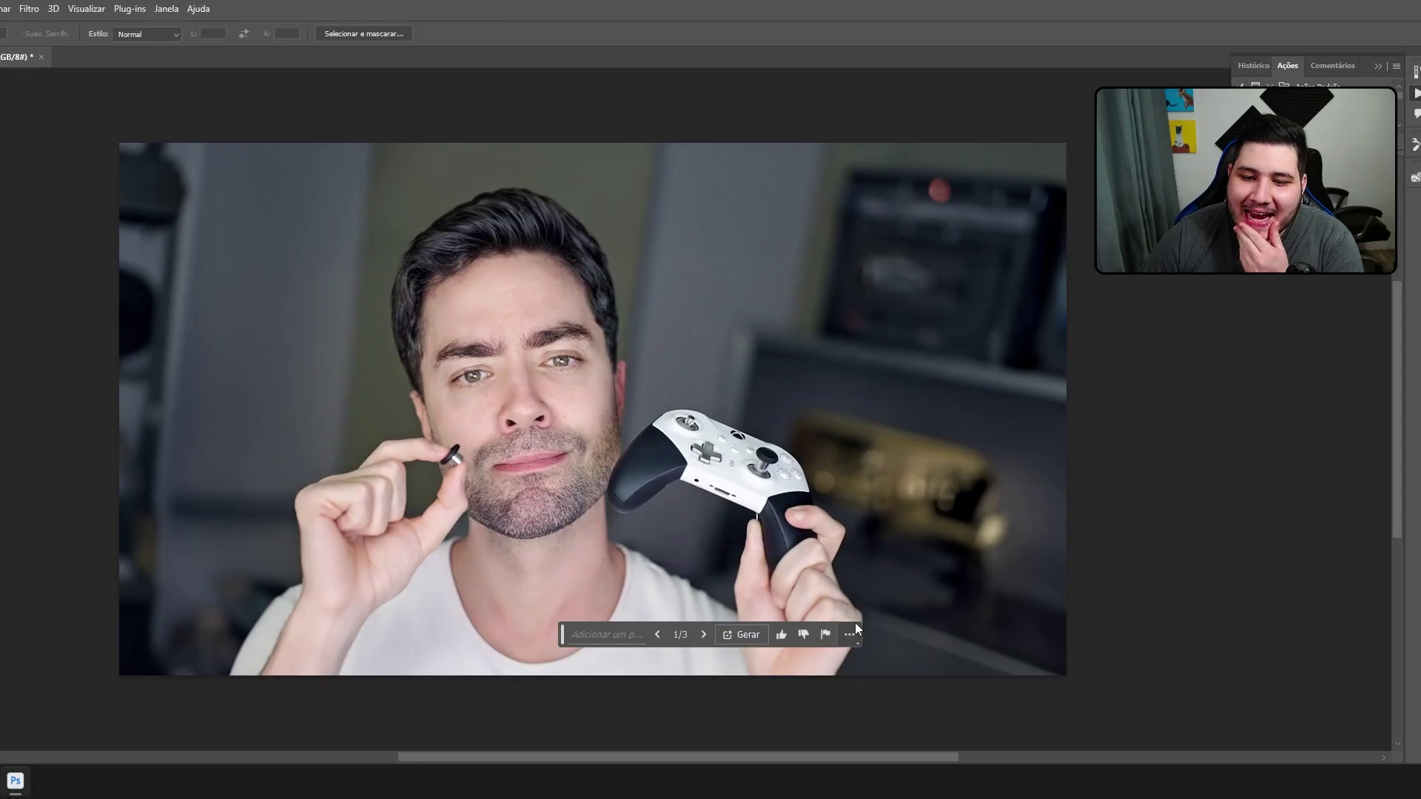
Check the fill's extra options, then zoom out to view the whole image
left_click(850, 634)
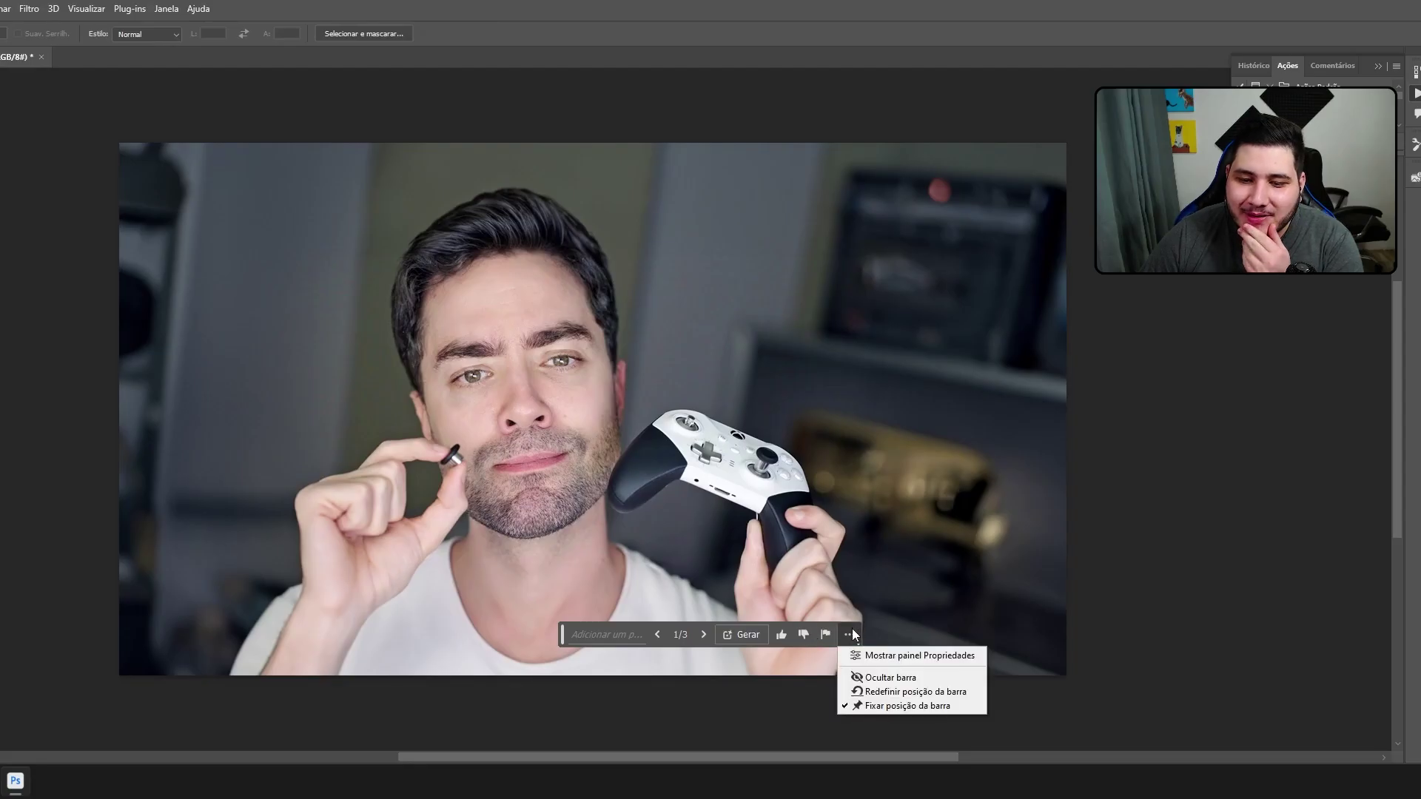
left_click(907, 705)
right_click(820, 714)
key("Escape")
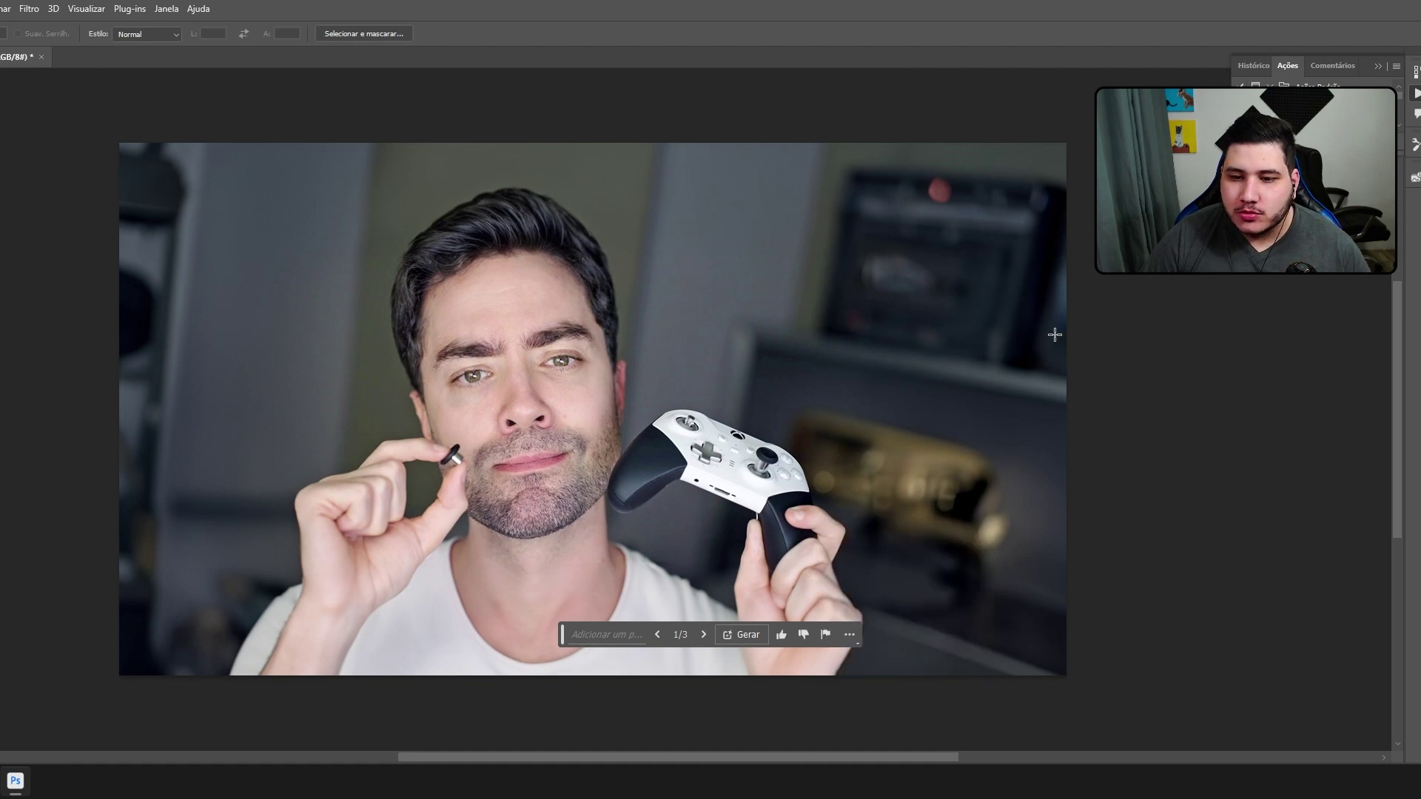
left_click(1058, 295)
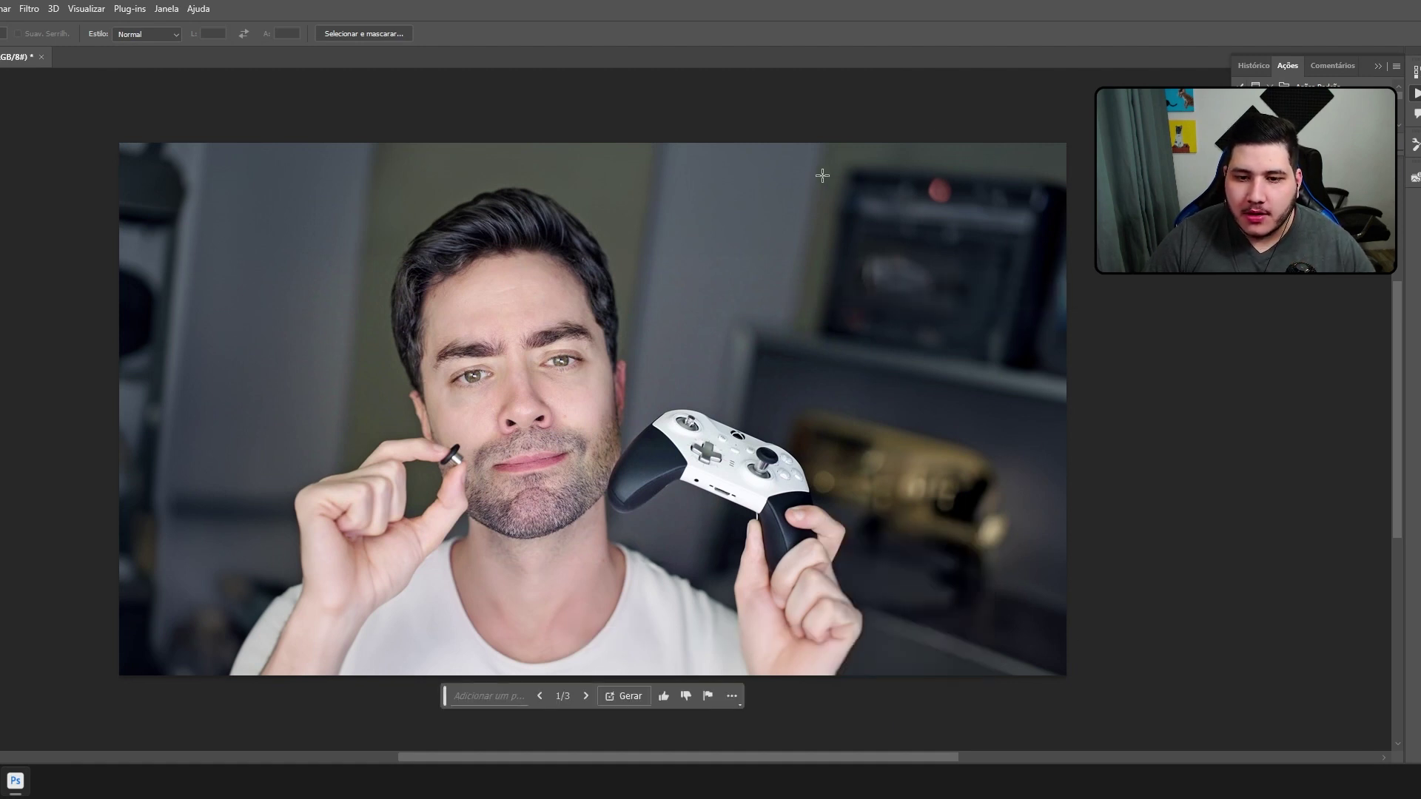
key("ctrl+minus")
Compare the generated variations with and without the fill, settling on the third
left_click(590, 659)
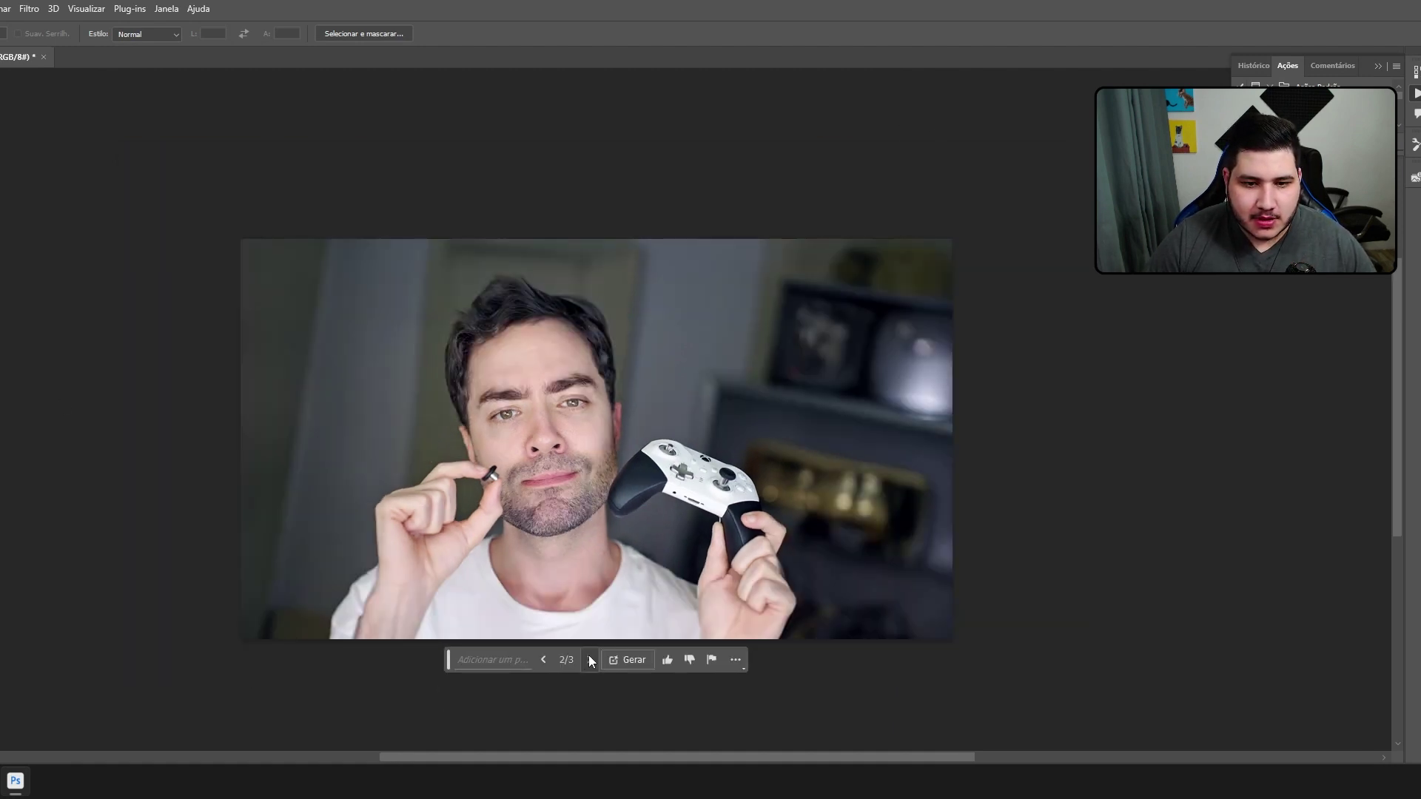
left_click(543, 660)
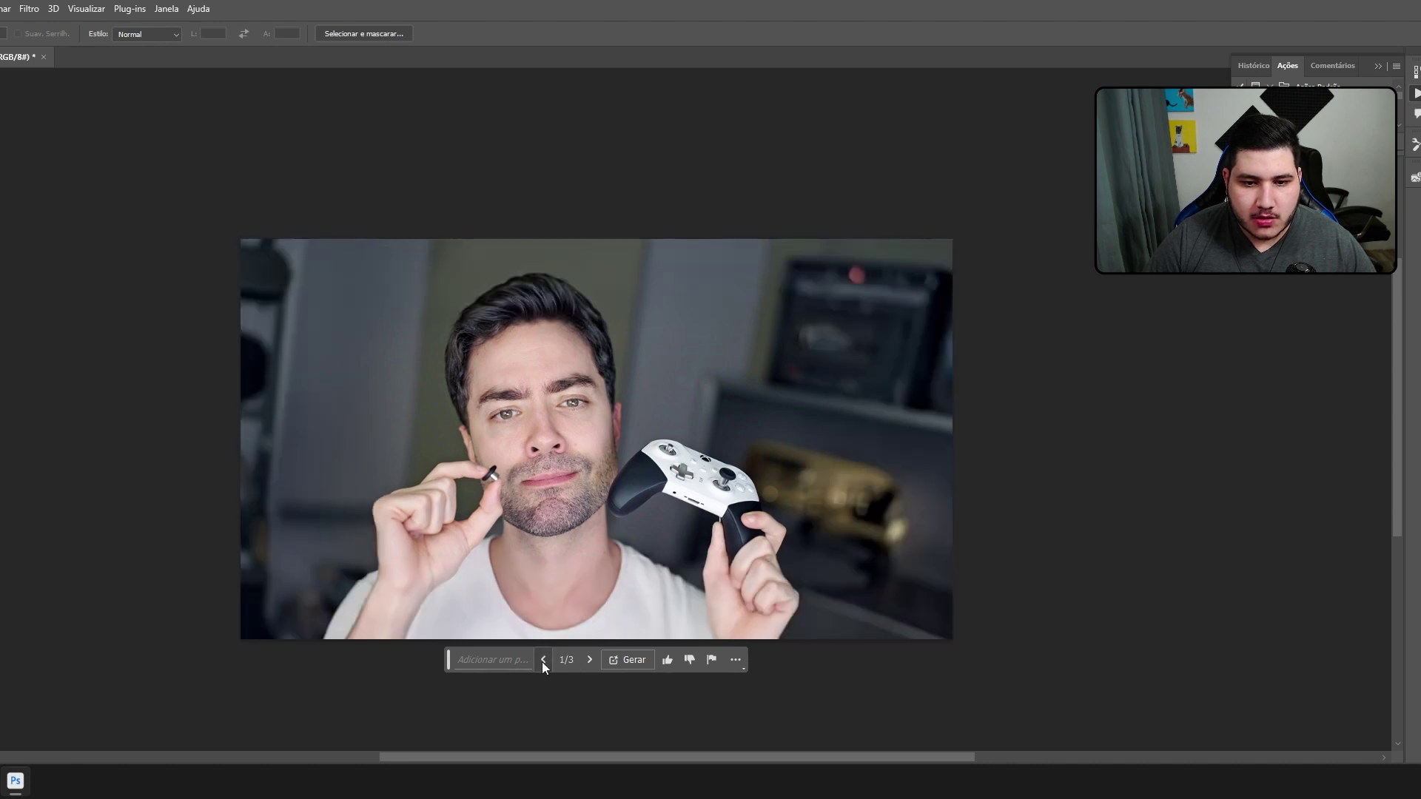
left_click(591, 660)
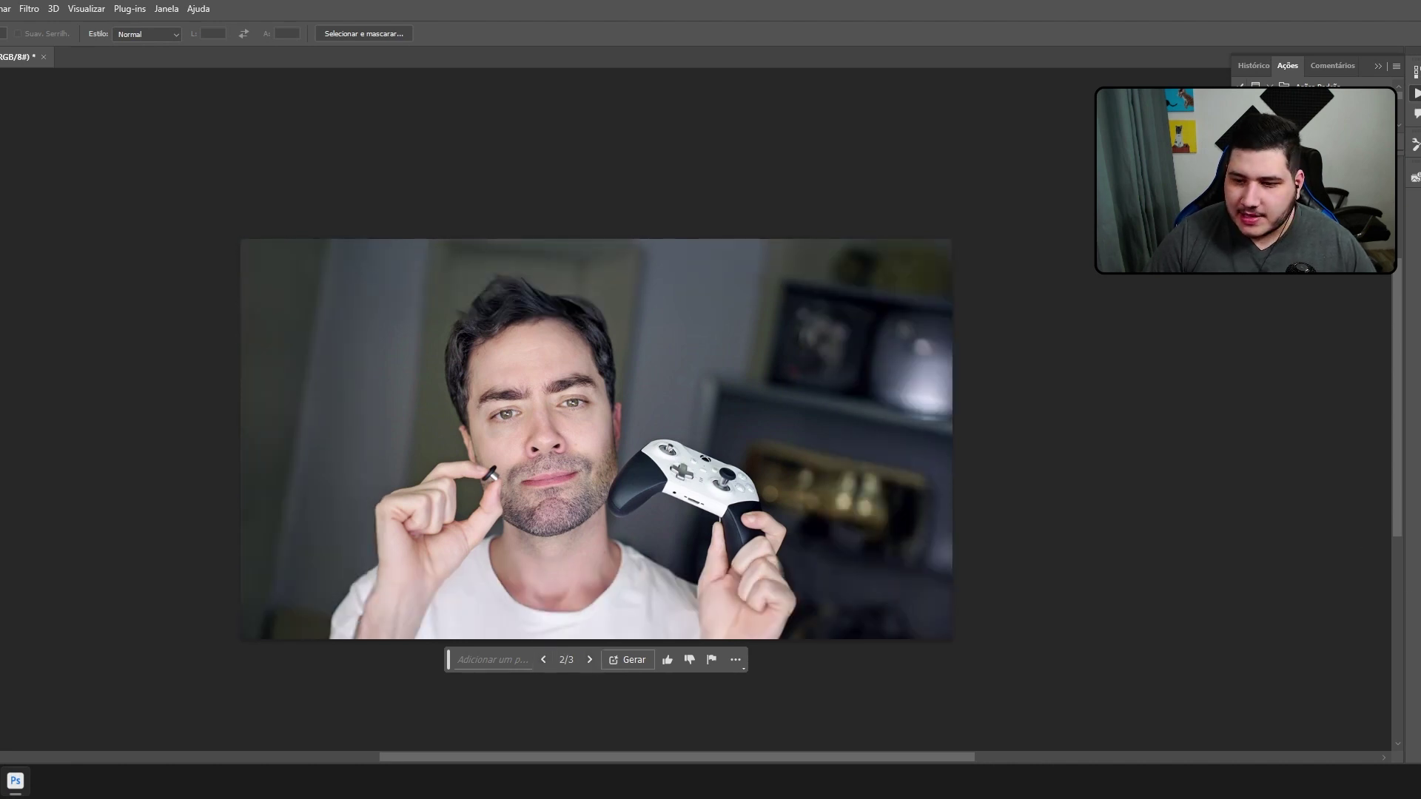
key("ctrl+z")
key("ctrl+shift+z")
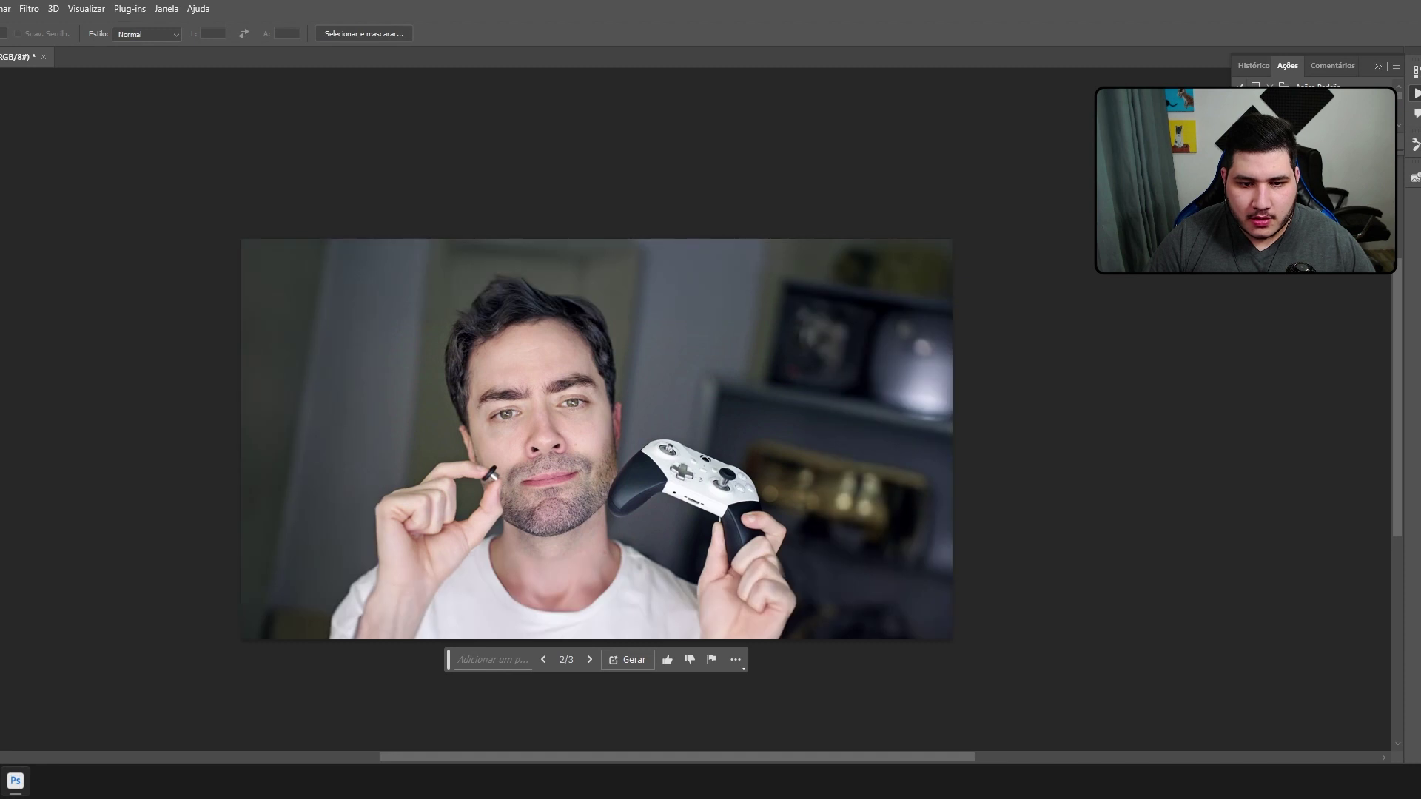
key("ctrl+z")
key("ctrl+shift+z")
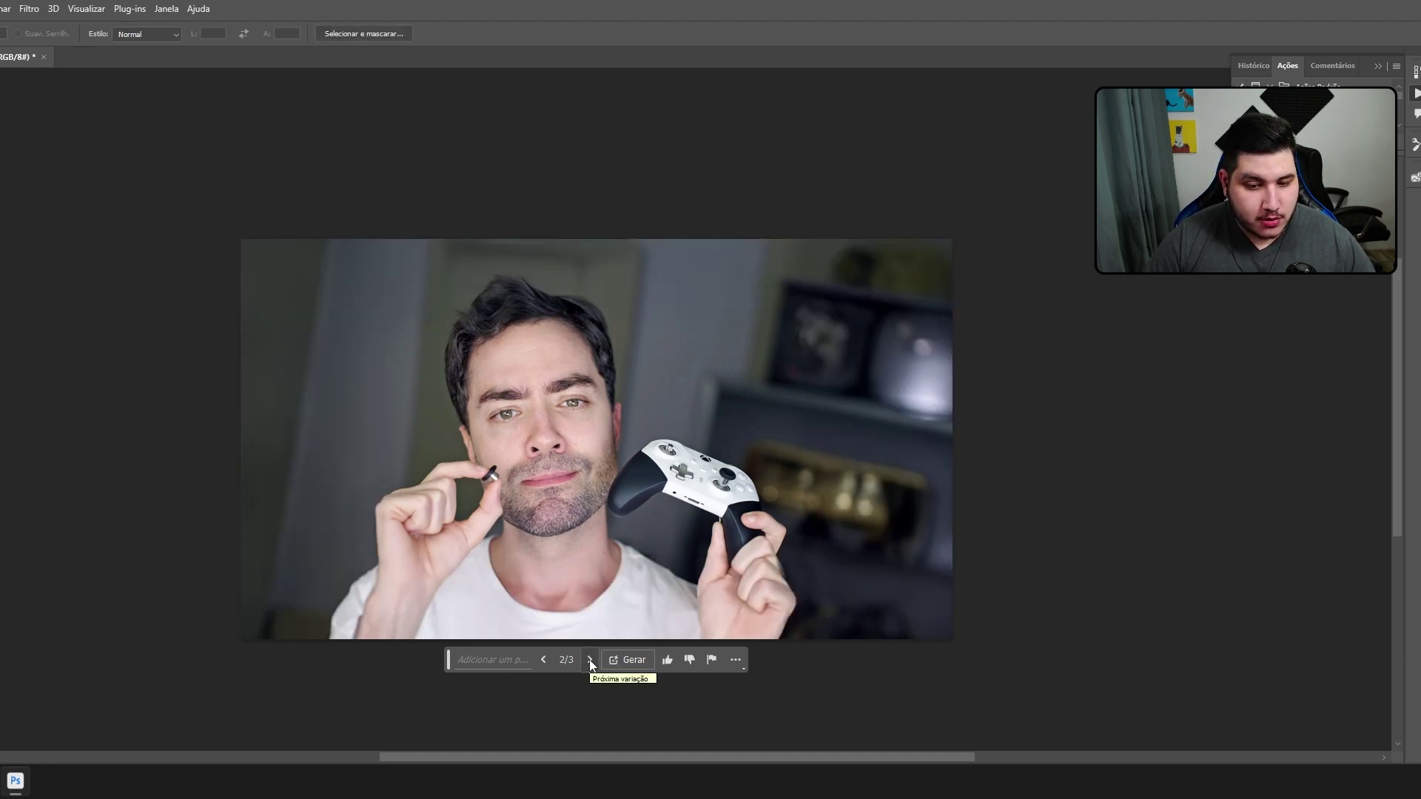
left_click(590, 661)
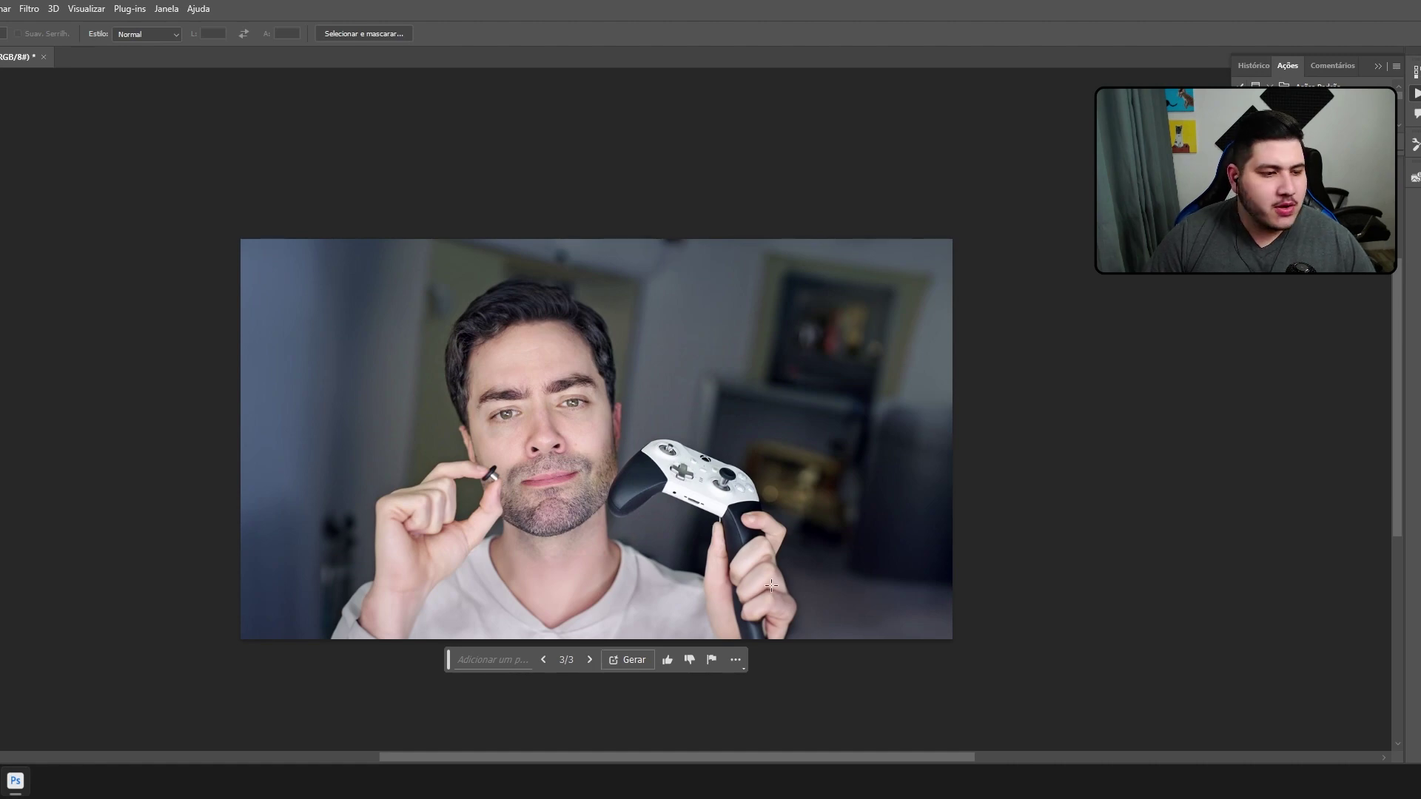
scroll(782, 593, "up", 3)
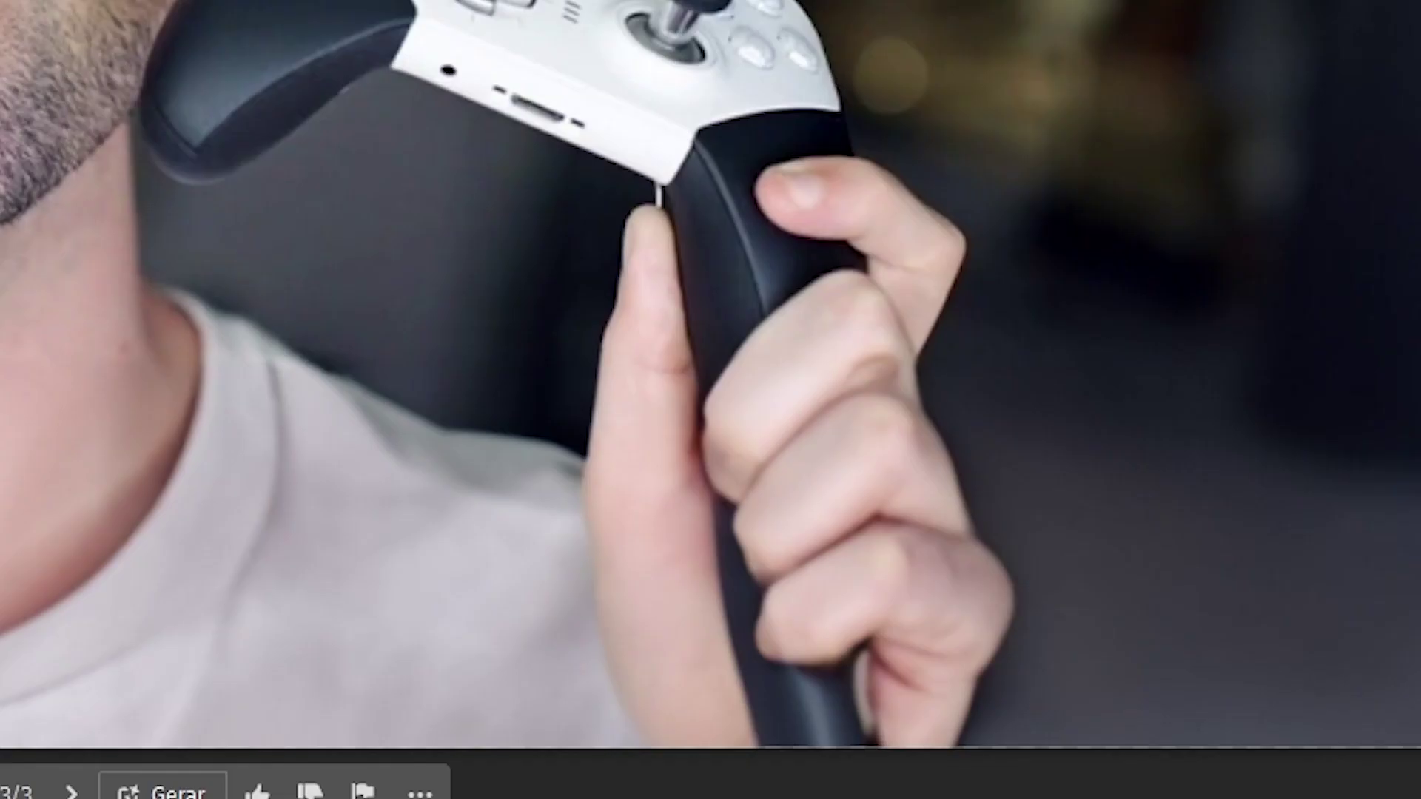
scroll(965, 583, "up", 1)
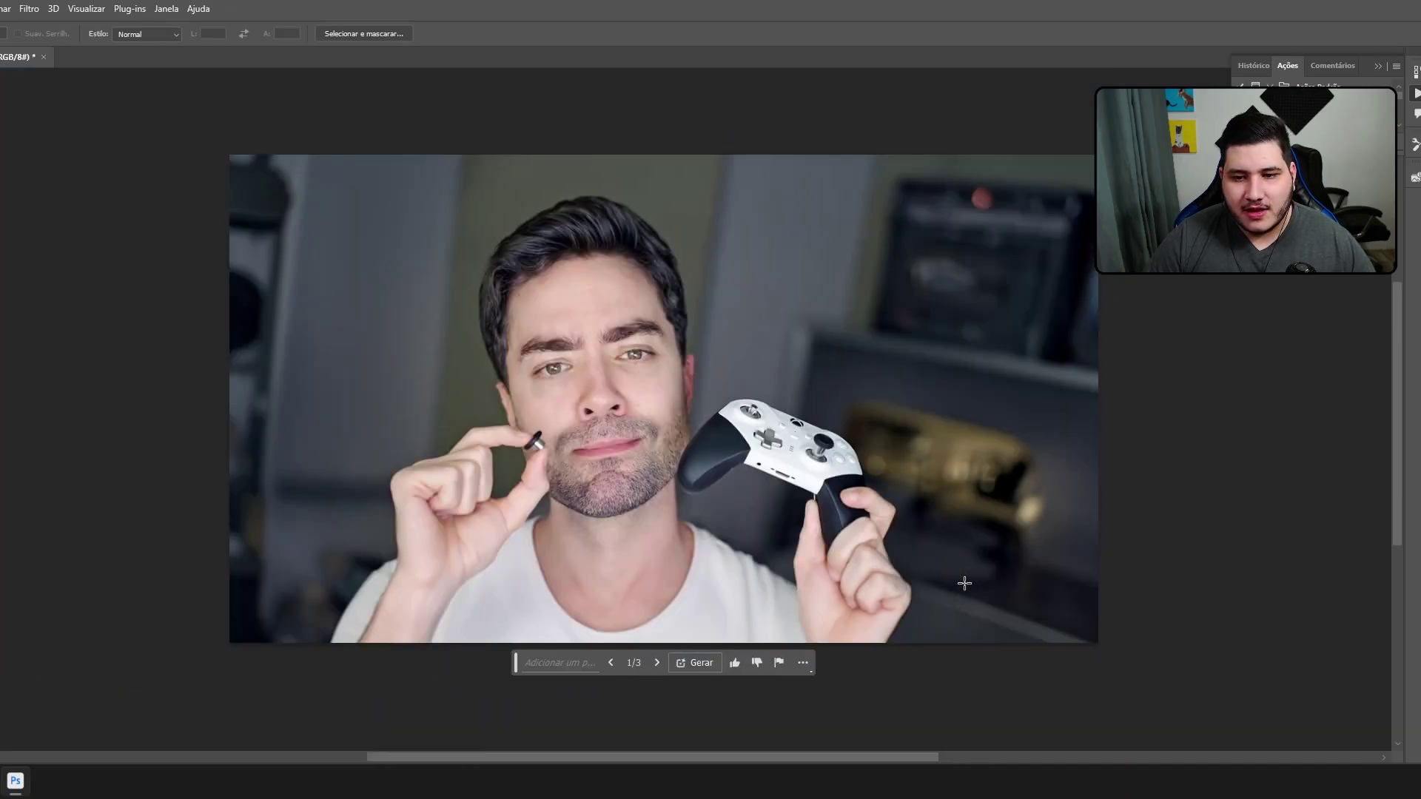
scroll(965, 583, "up", 1)
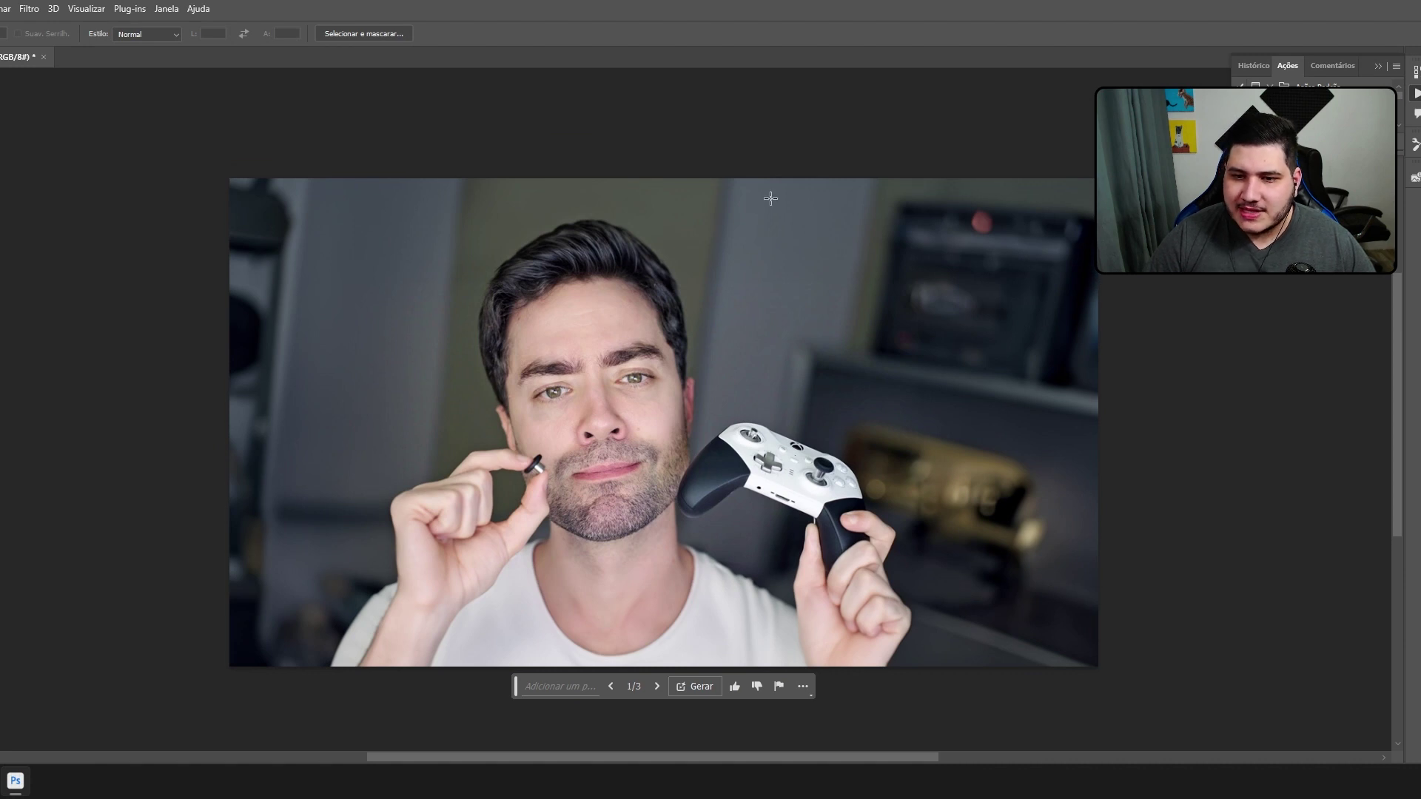
Try several rectangular marquee selections over the background, ending with a tall strip
left_click_drag(770, 198, 1096, 571)
left_click(1169, 583)
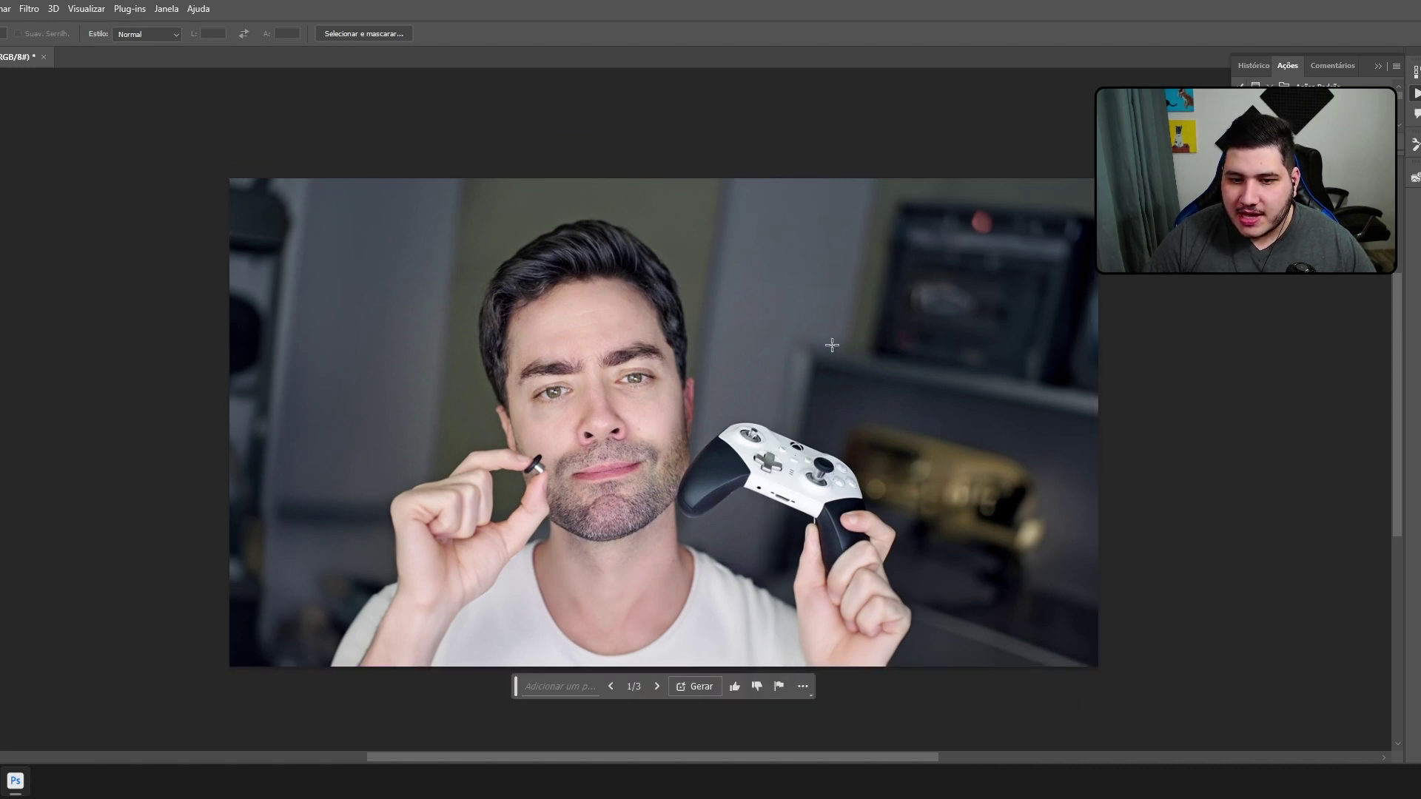
left_click_drag(832, 345, 1167, 686)
left_click(984, 447)
mouse_move(864, 178)
left_mouse_down()
mouse_move(1041, 412)
mouse_move(1073, 404)
left_mouse_up()
left_click(1073, 404)
left_click_drag(894, 191, 1109, 421)
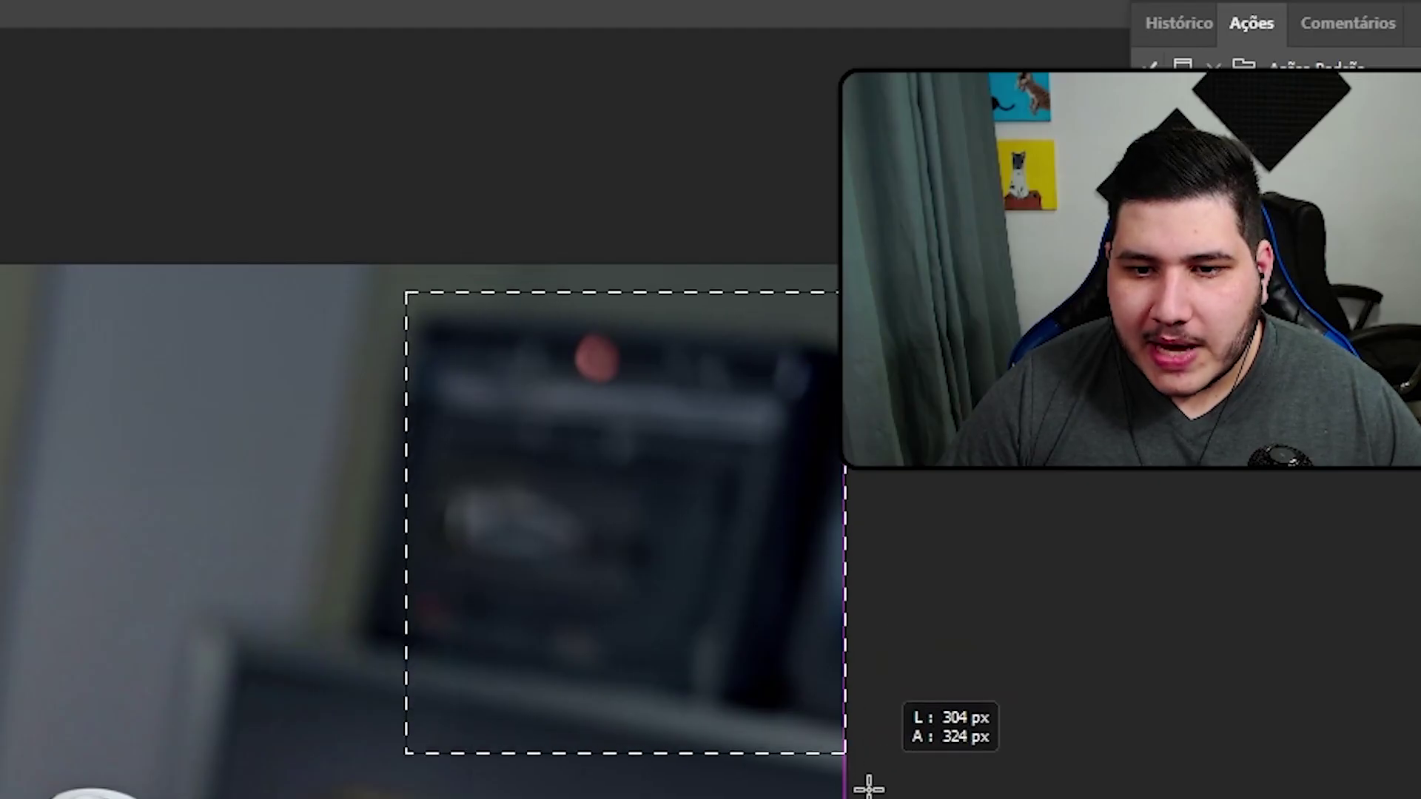
left_click(292, 310)
left_click_drag(313, 324, 585, 777)
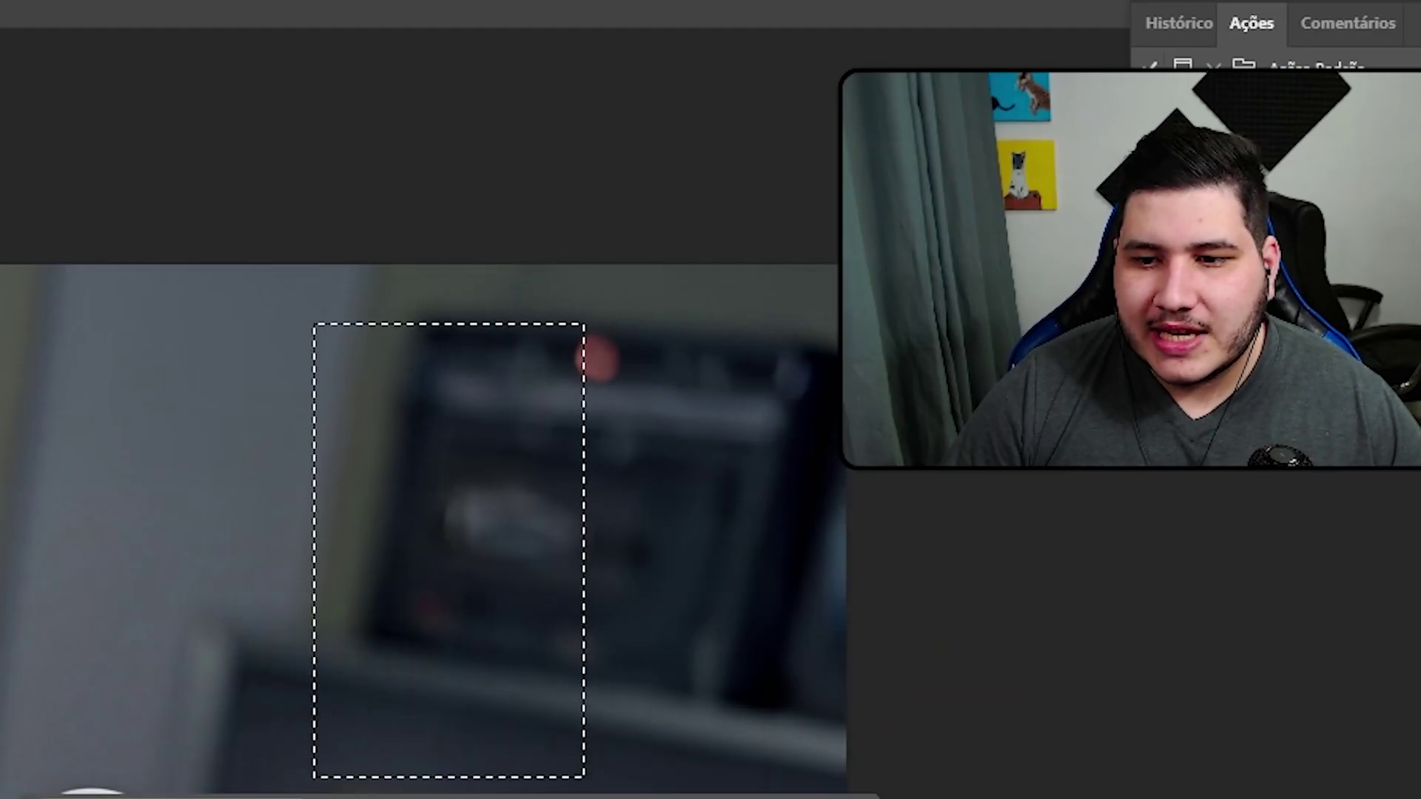
Scale the whole image to about 60% around its centre and generate fill for the margins
key("ctrl+t")
scroll(1248, 534, "up", 3)
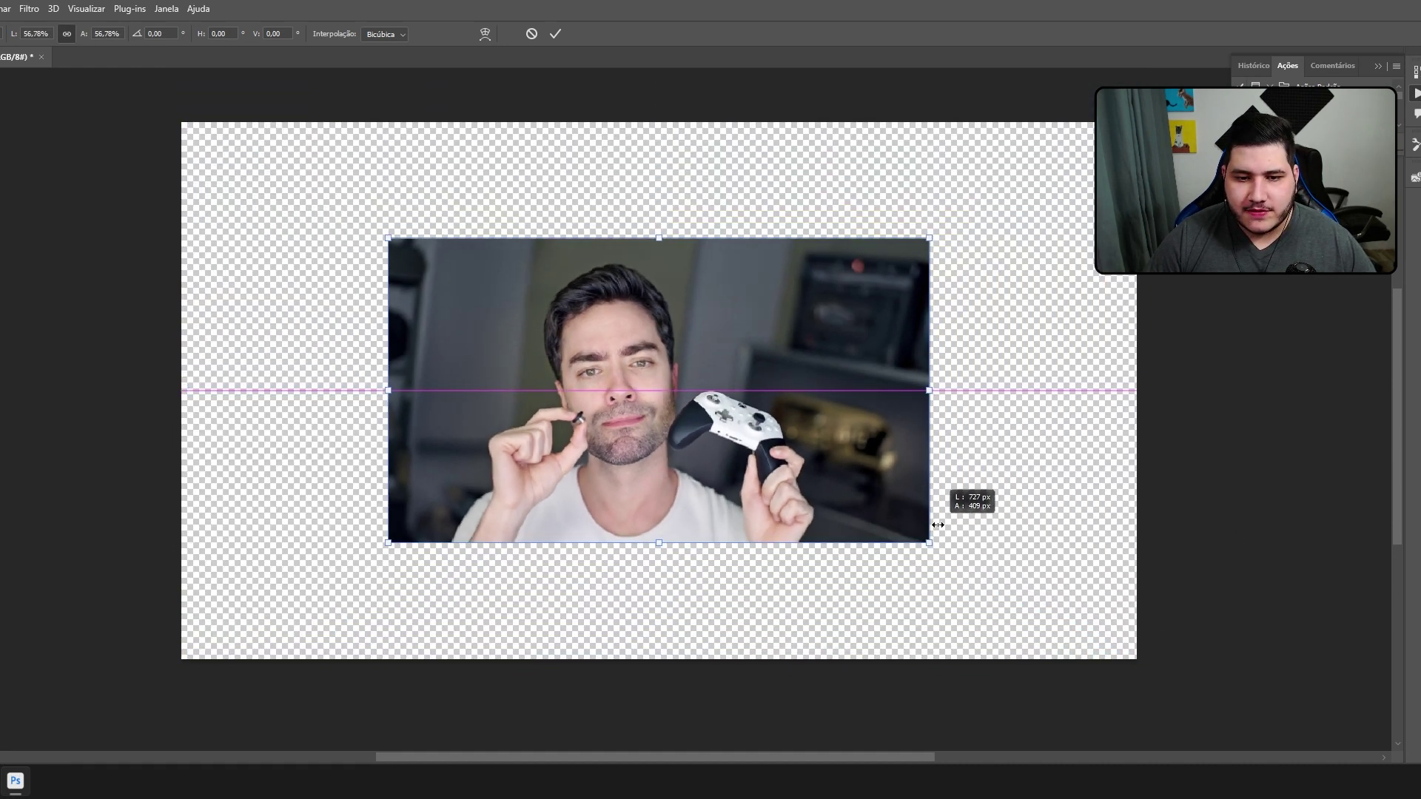
left_click_drag(1133, 670, 943, 550)
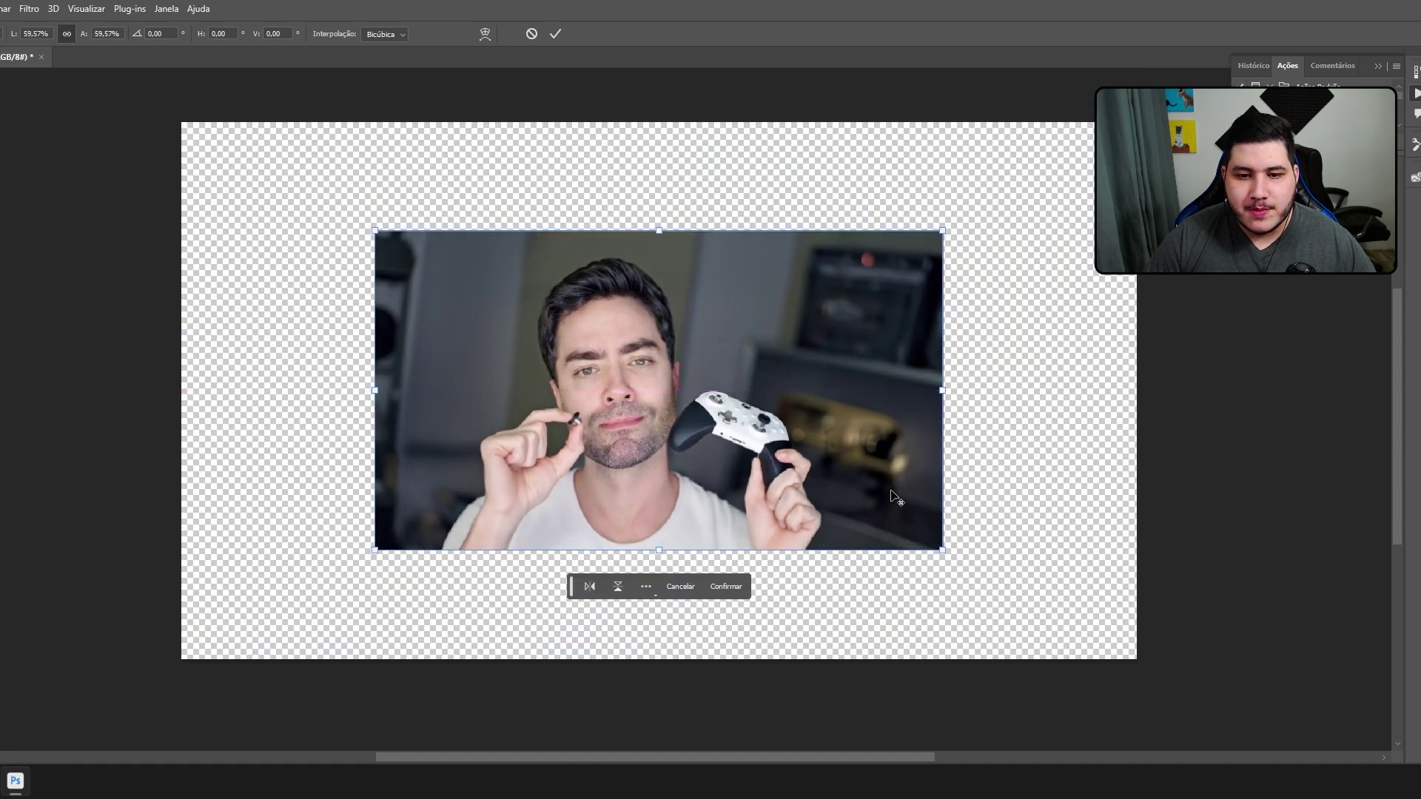
key("Return")
left_click(709, 679)
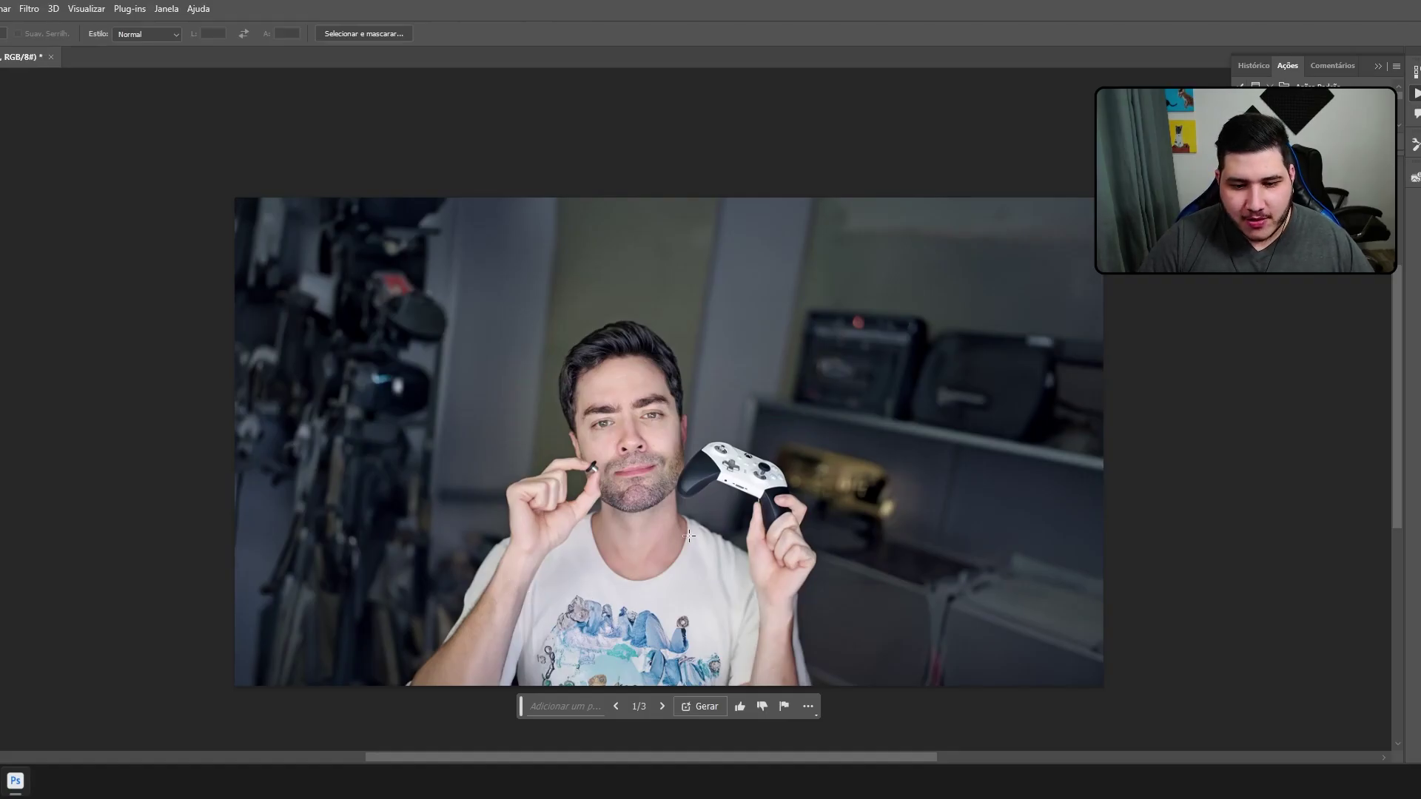
Flip back and forth through the three generated studio room variations
left_click(662, 708)
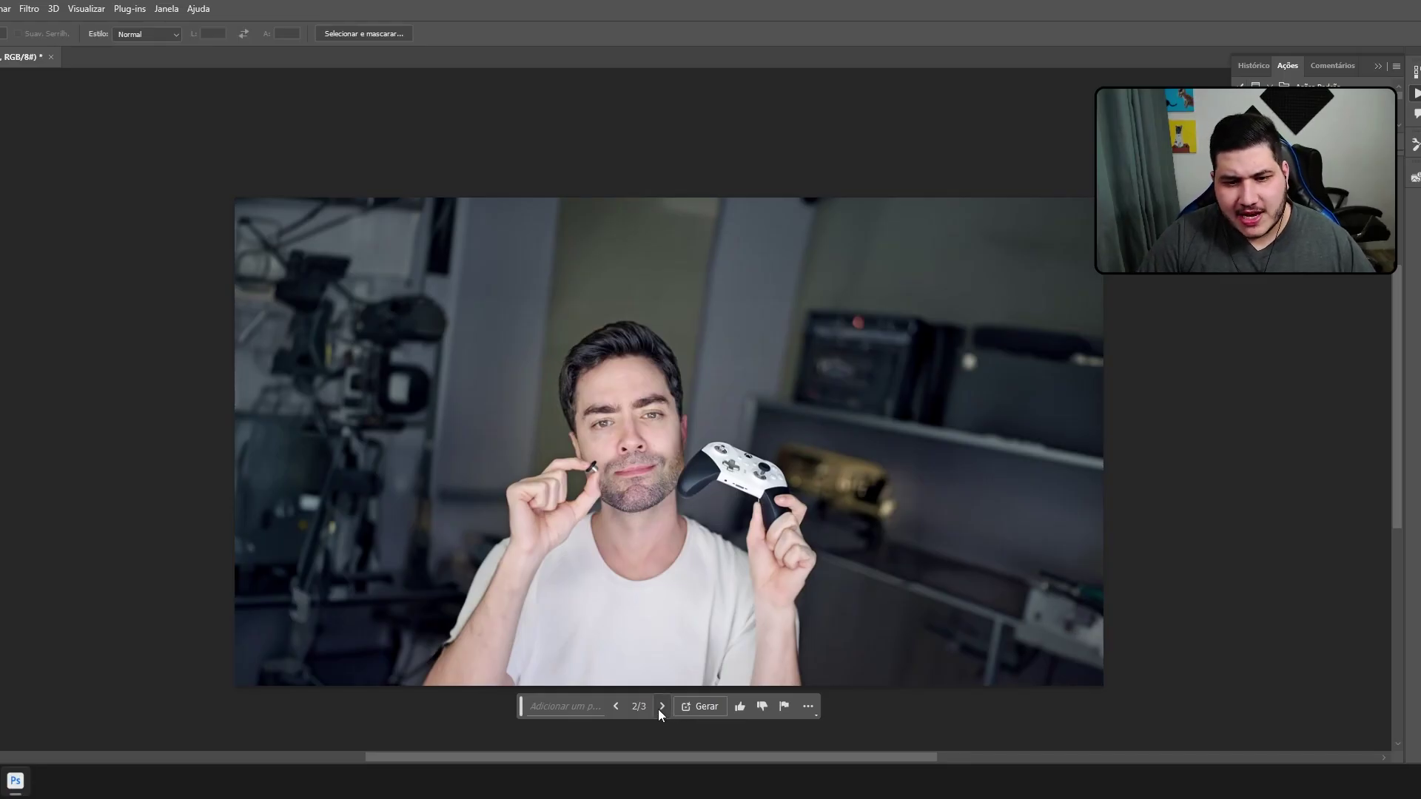
left_click(662, 706)
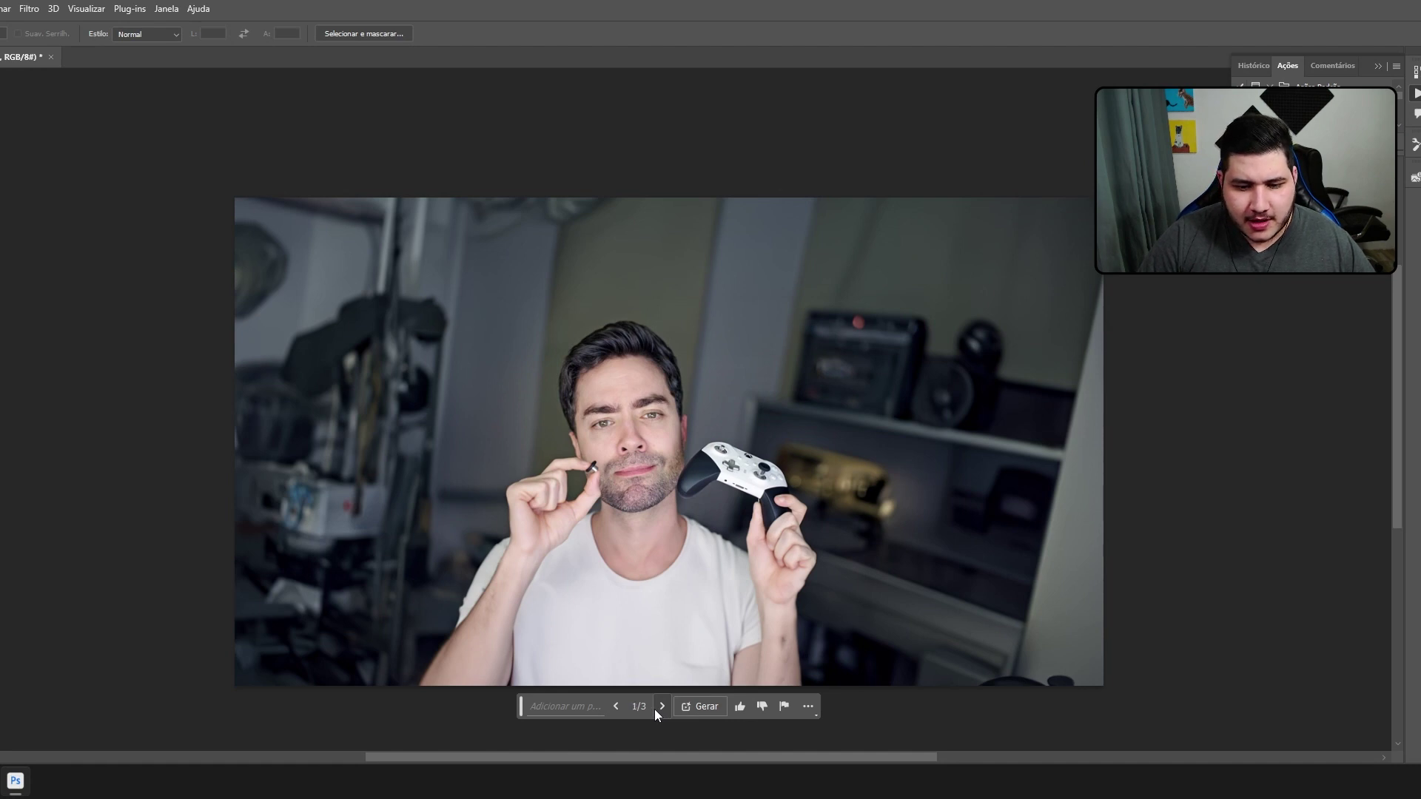
left_click(654, 709)
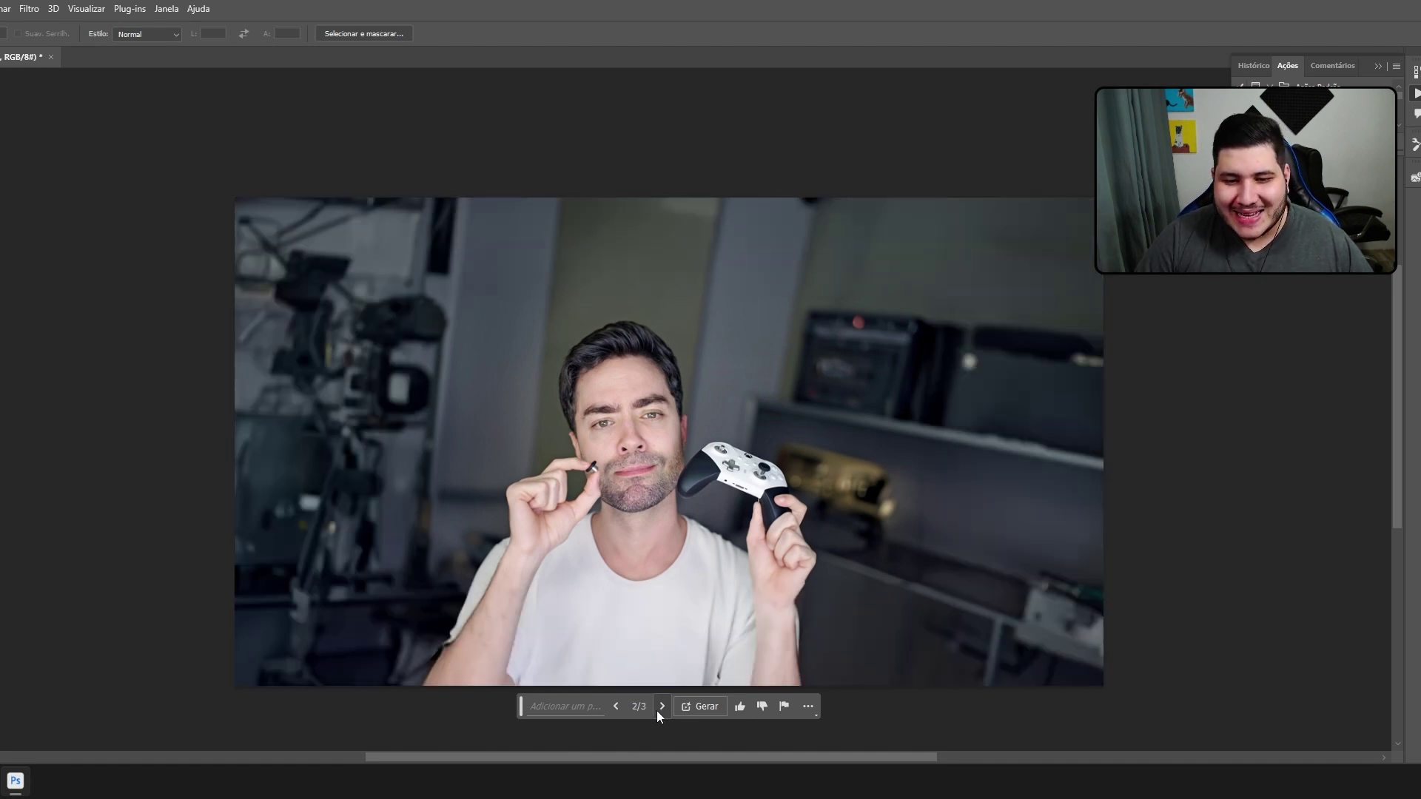
left_click(656, 710)
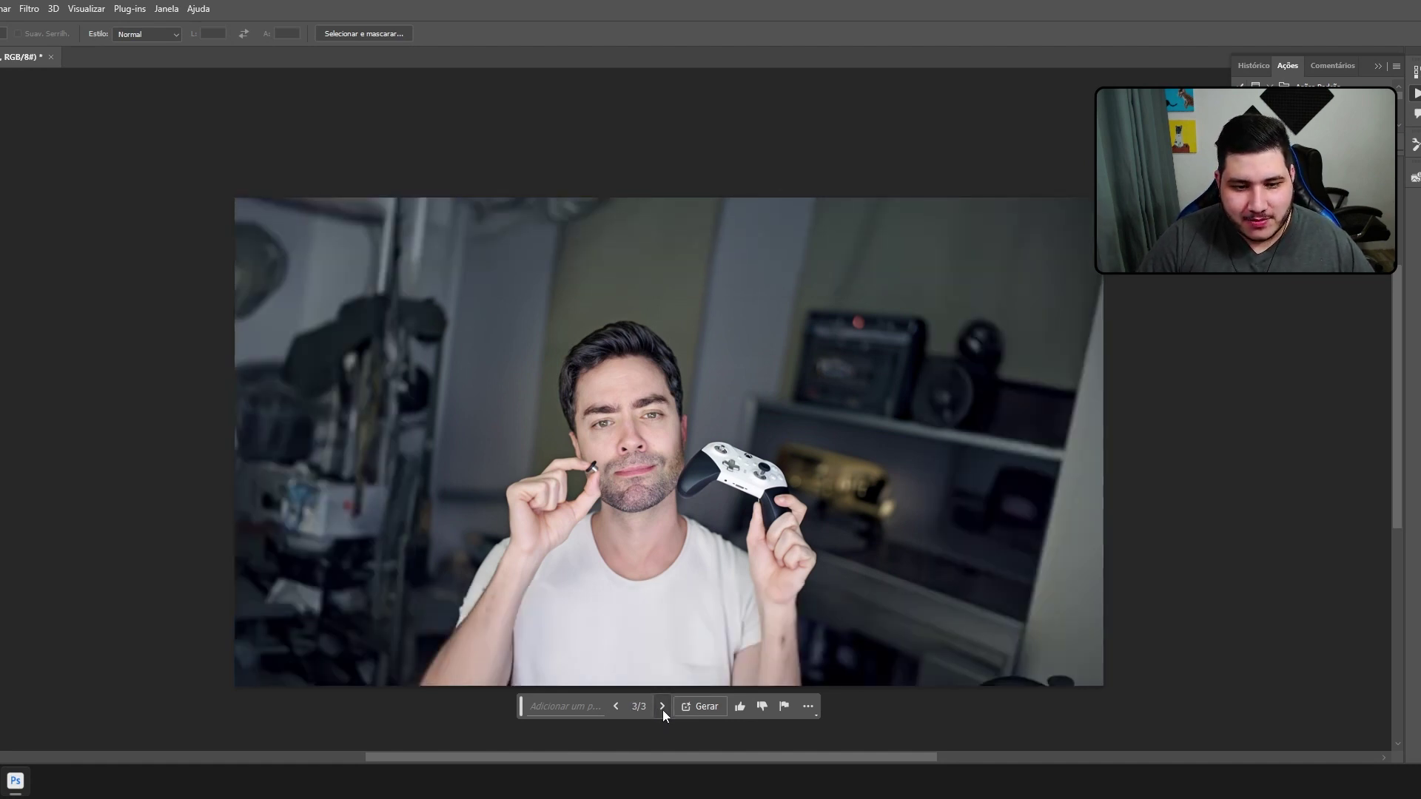
left_click(663, 709)
key("ctrl+t")
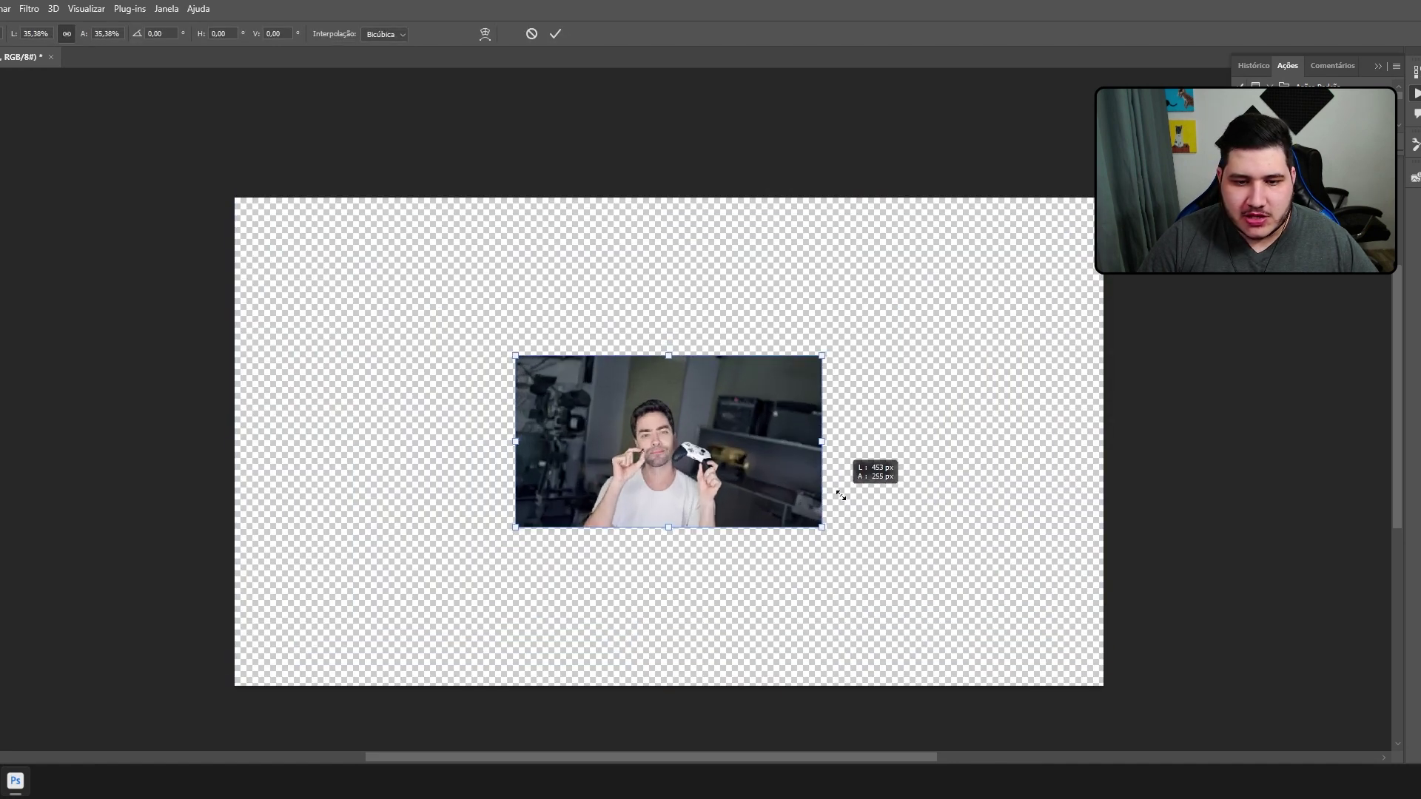
Shrink the image to about 35% at the centre and generate a wide studio room around it
left_click_drag(1070, 666, 855, 491)
key("Return")
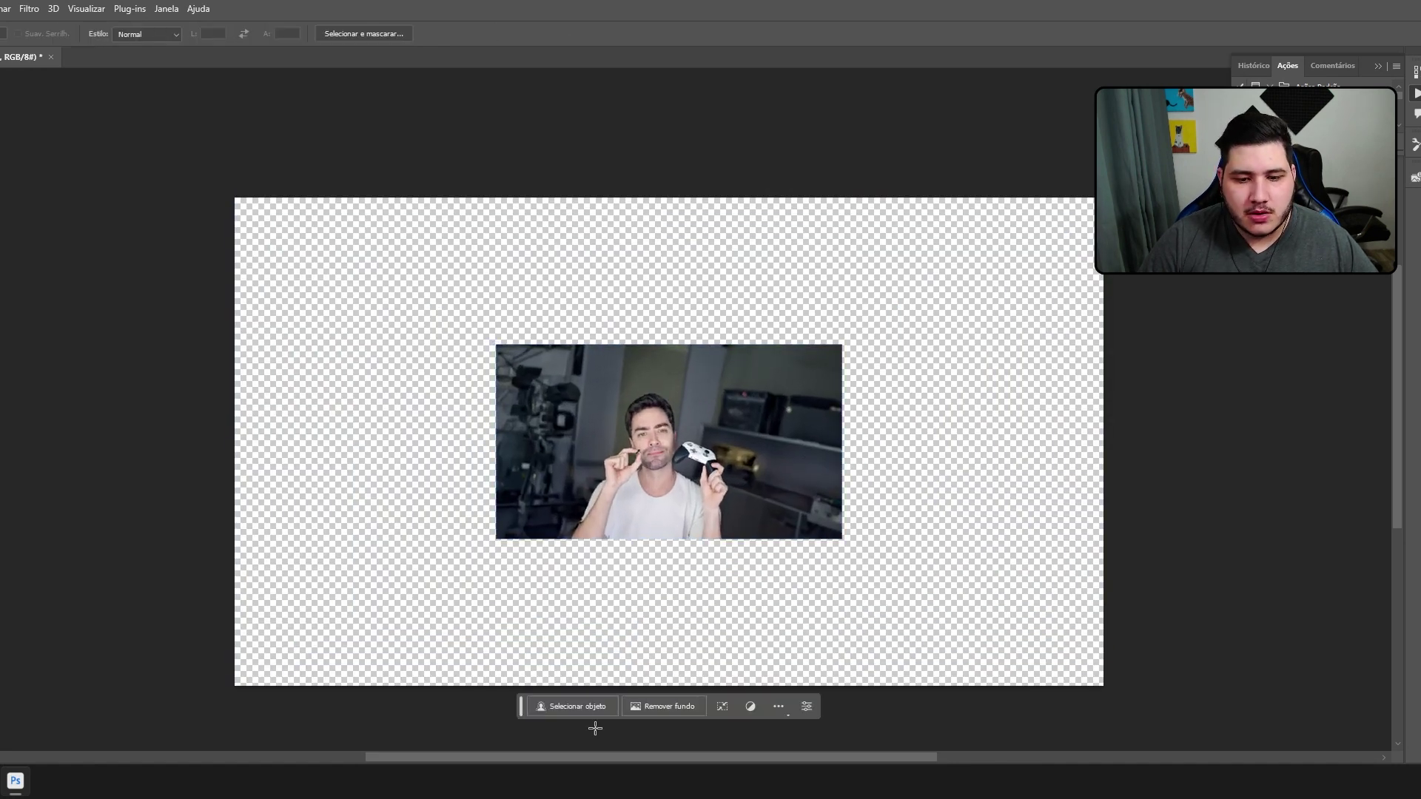
left_click(574, 706)
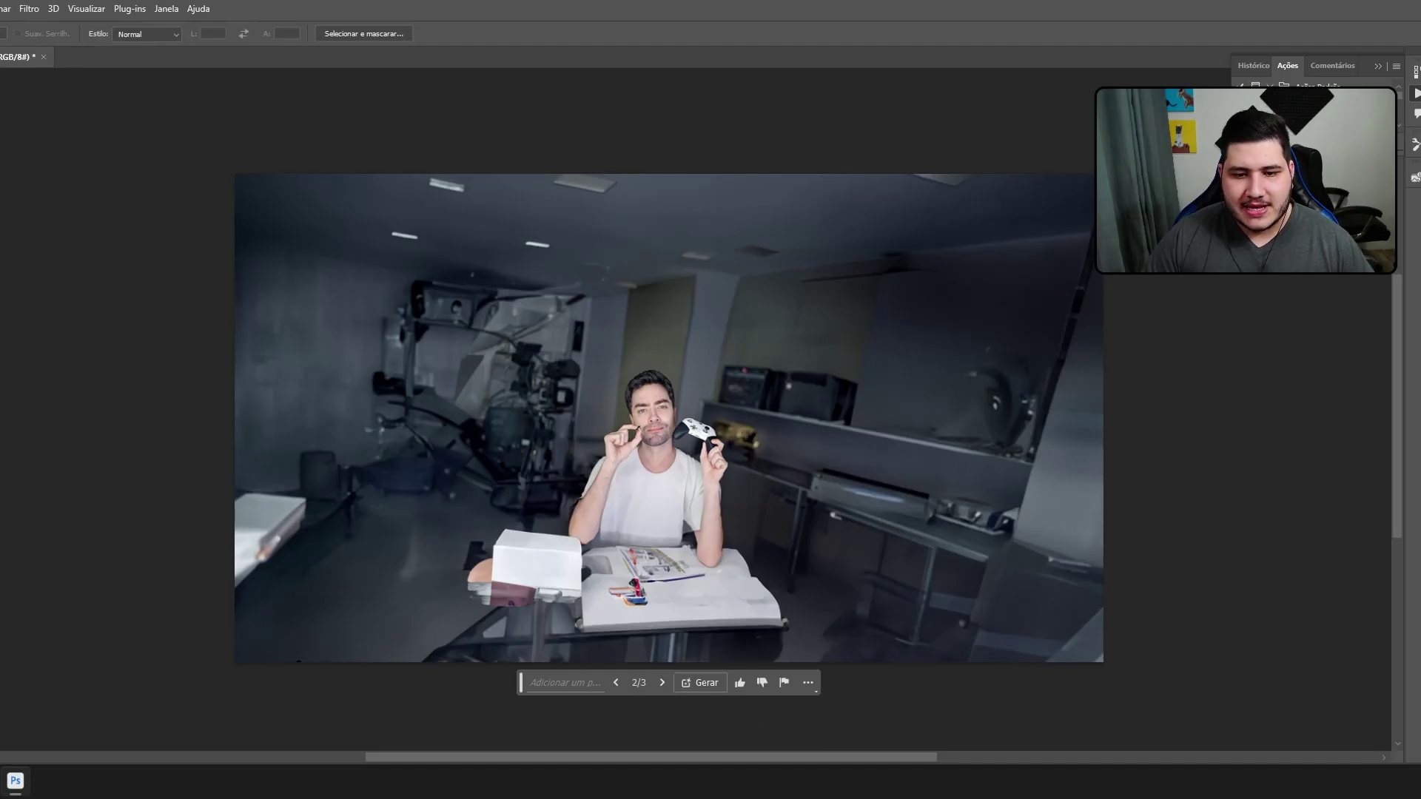
Zoom in to inspect the man's face, zoom back out, and view another room variation
scroll(740, 448, "up", 2)
scroll(703, 437, "up", 2)
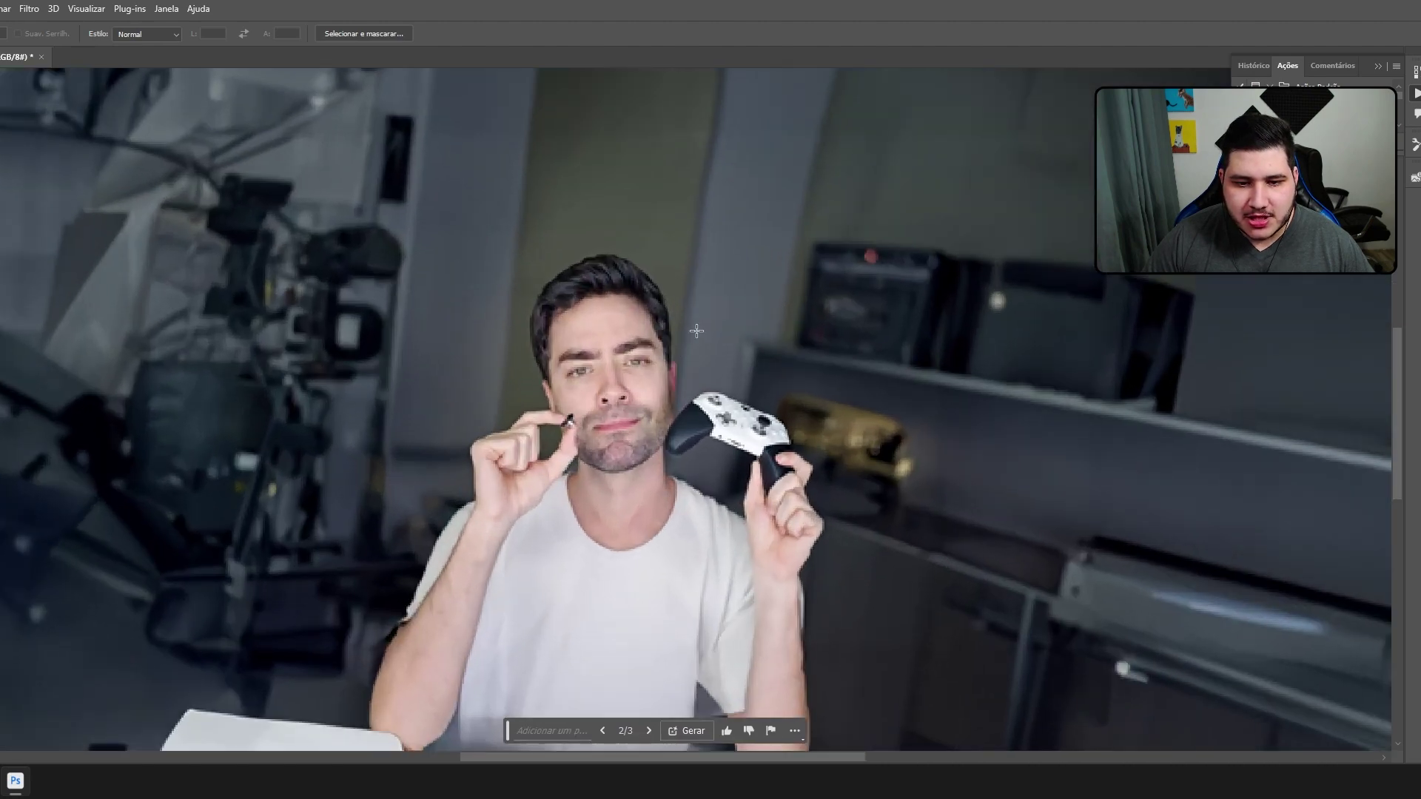
scroll(666, 425, "up", 3)
scroll(590, 400, "up", 2)
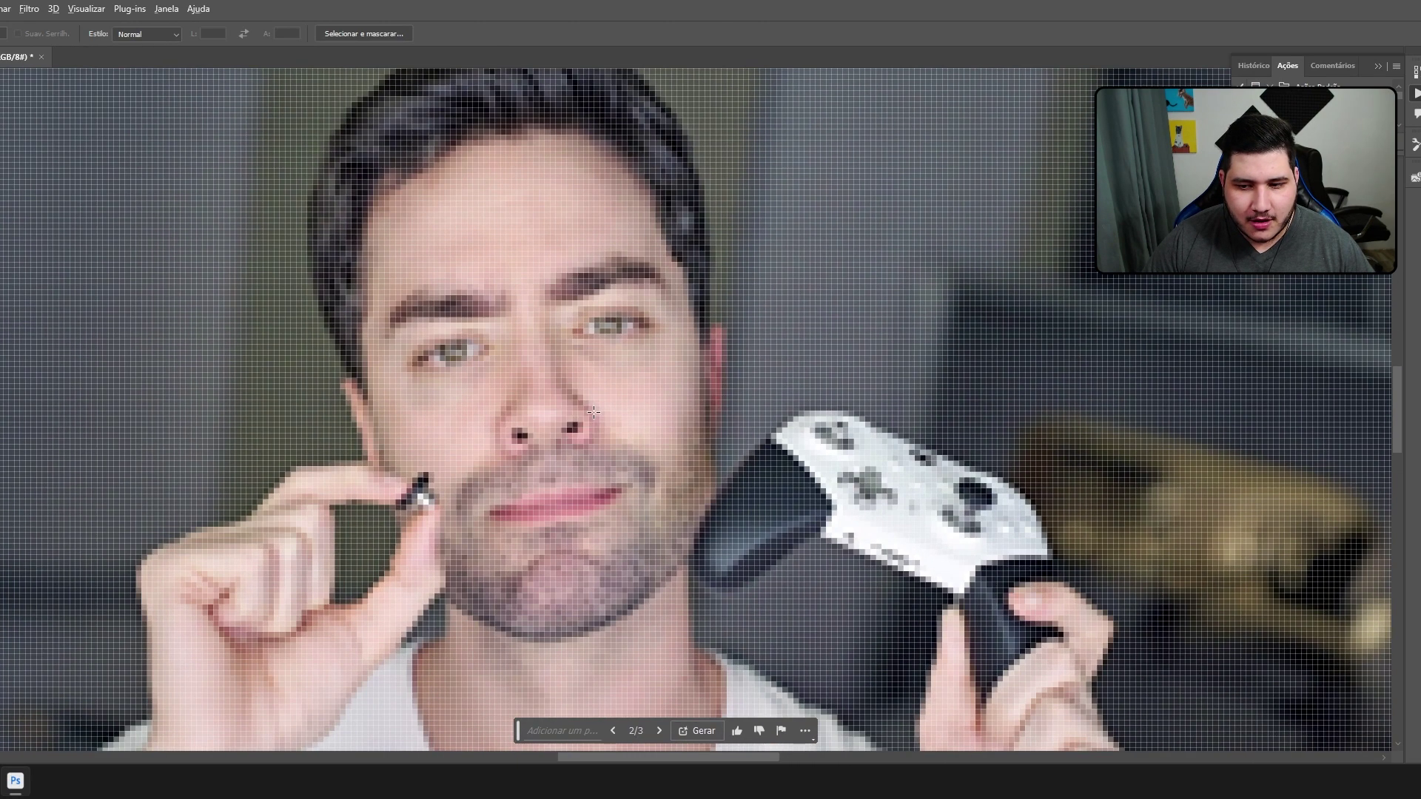
scroll(593, 413, "down", 2)
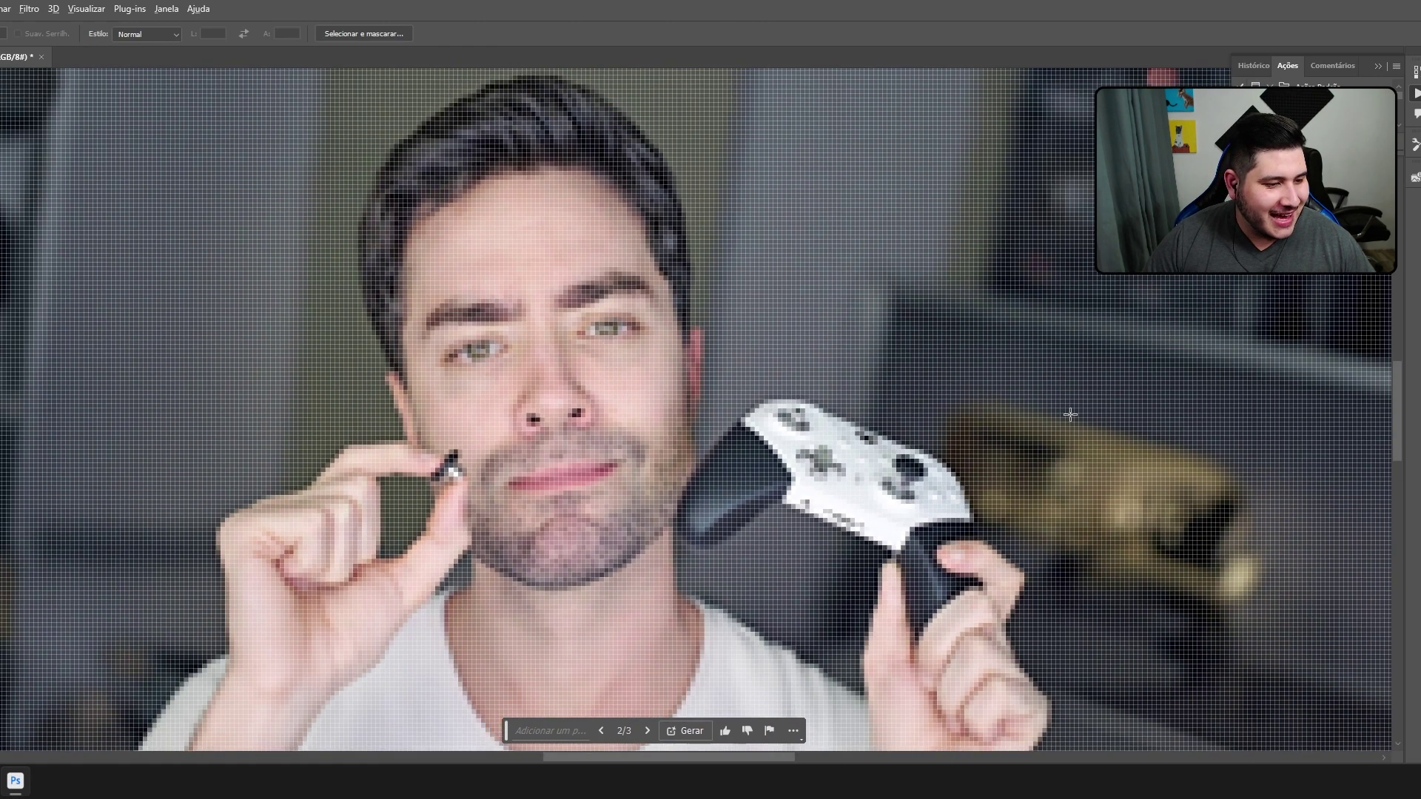
scroll(1070, 415, "down", 1)
scroll(802, 331, "up", 2)
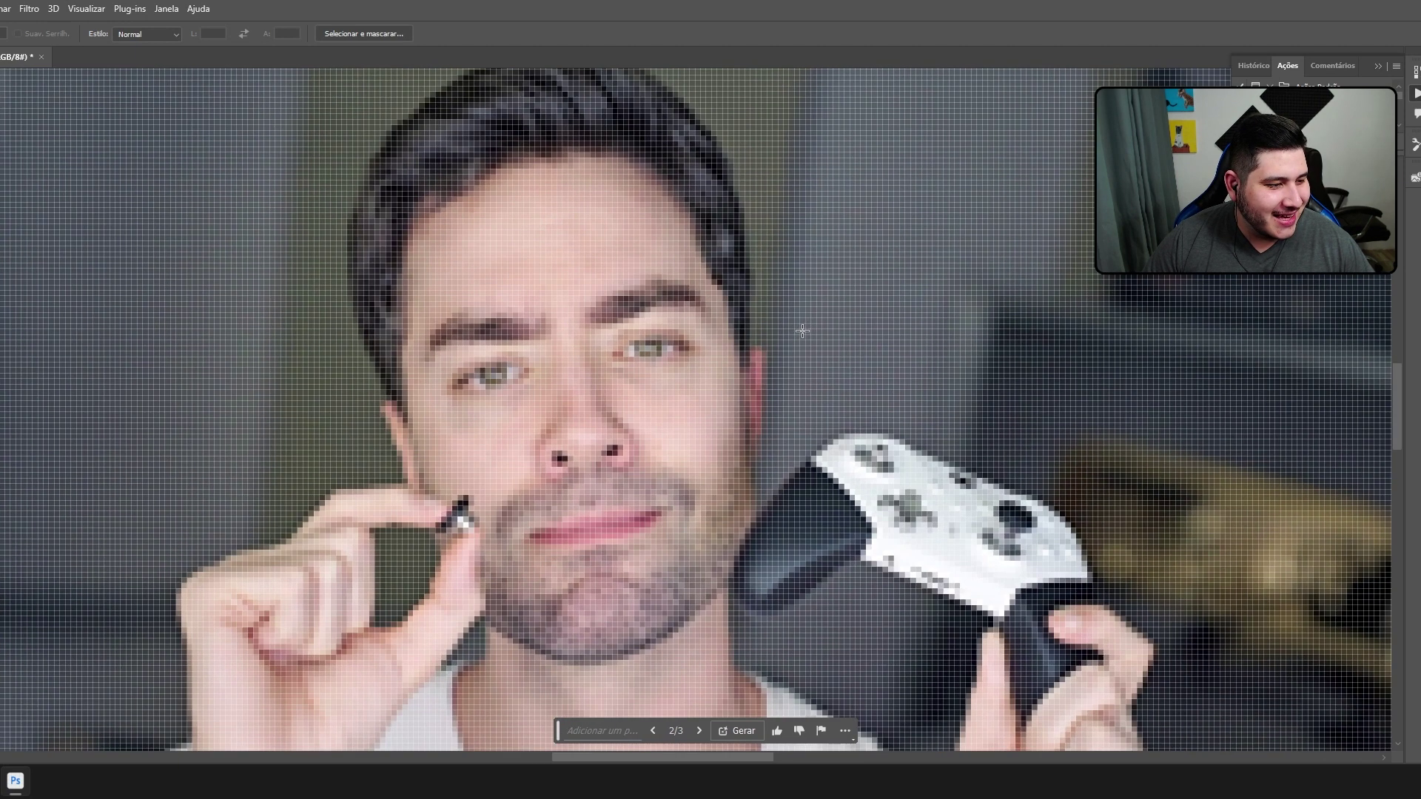
scroll(741, 375, "down", 1)
scroll(762, 433, "up", 2)
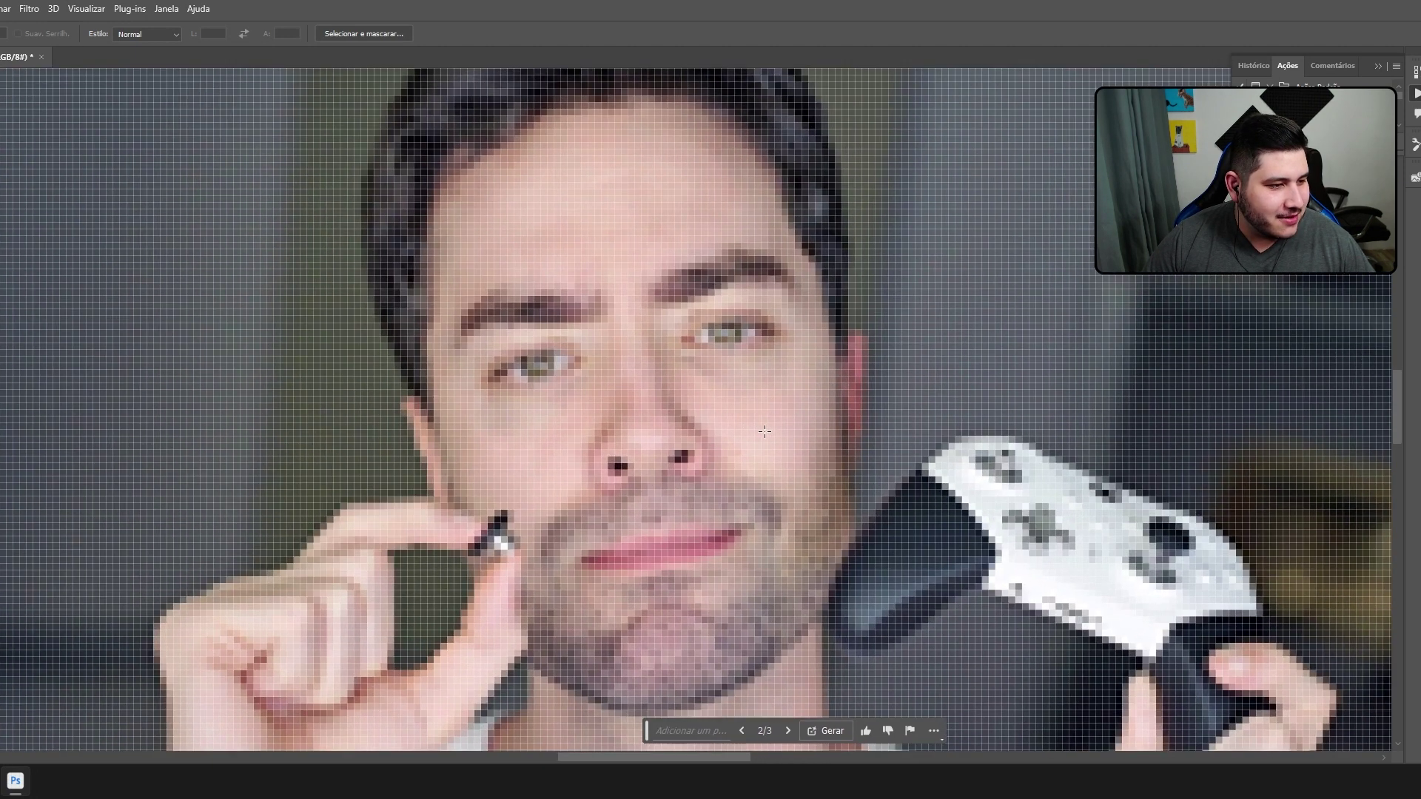
scroll(764, 425, "down", 1)
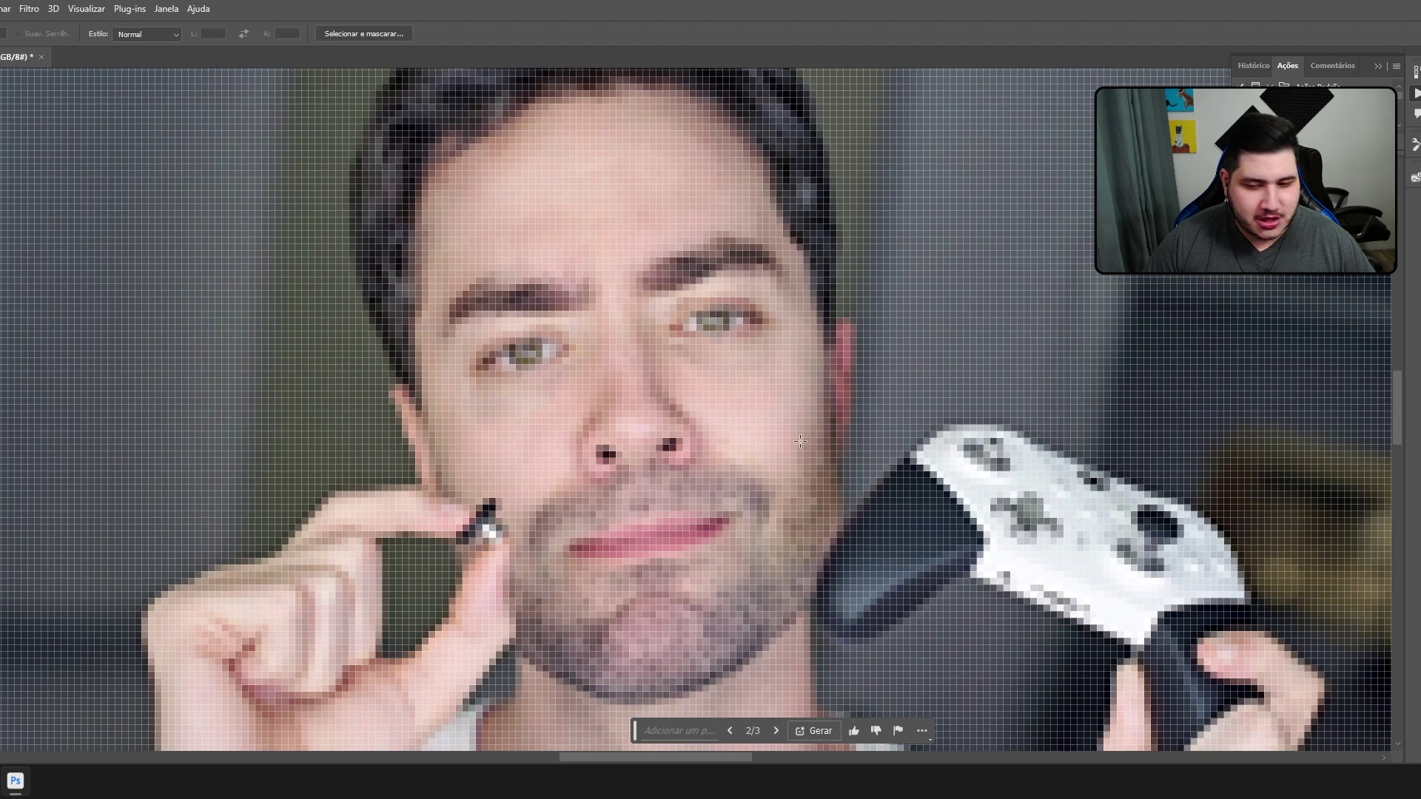
scroll(473, 390, "down", 5)
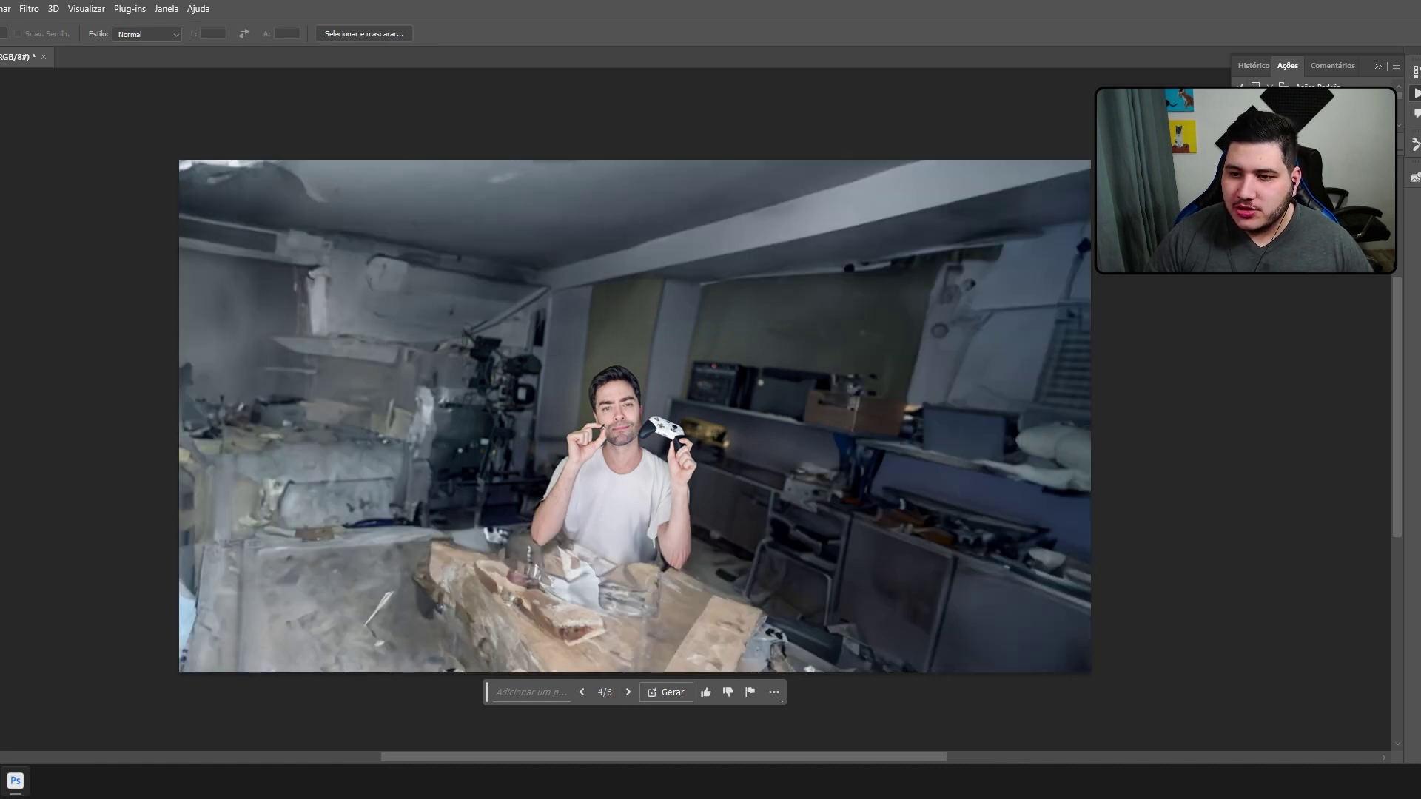
left_click(626, 689)
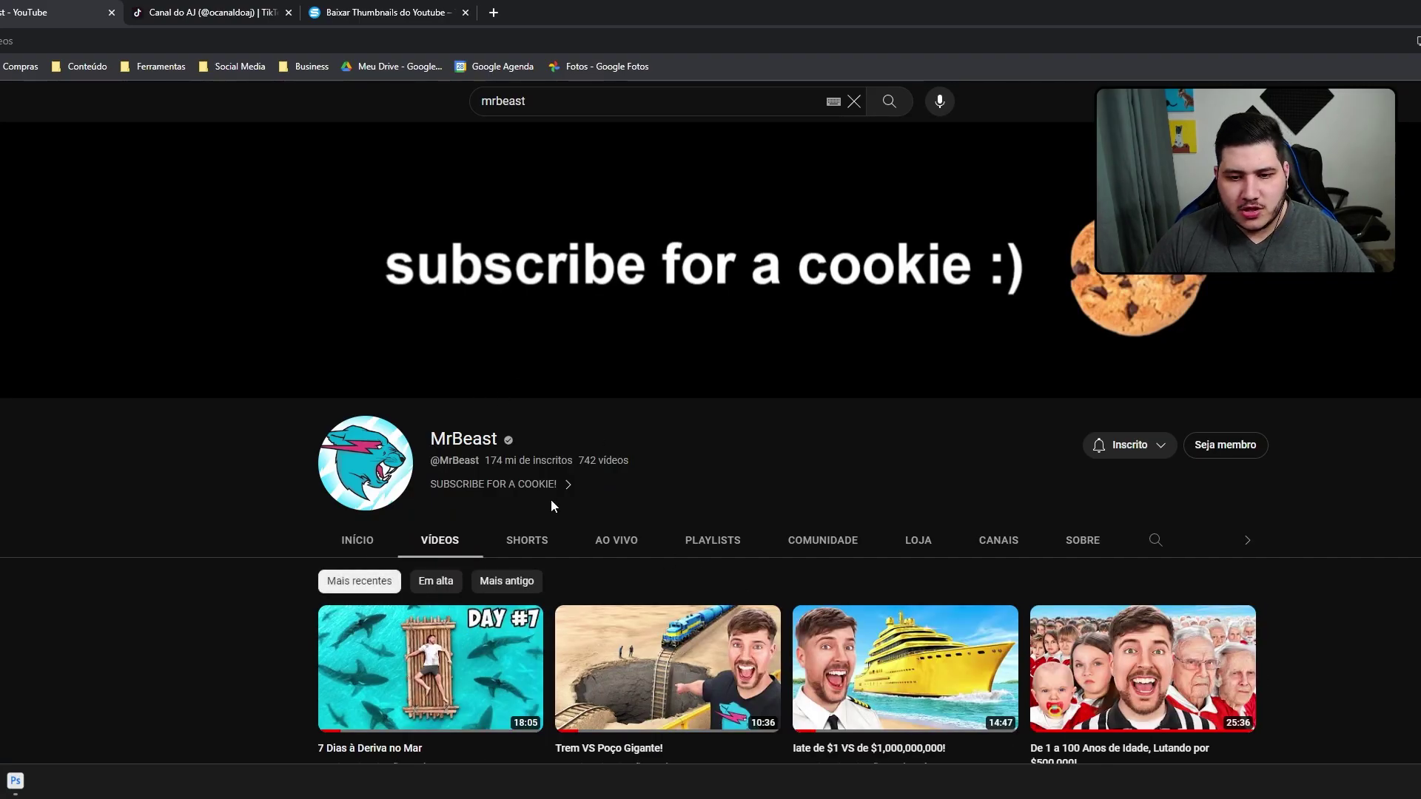
Copy the MrBeast train-and-sinkhole thumbnail from Chrome and paste it into the Photoshop canvas
scroll(387, 370, "down", 1)
scroll(388, 370, "down", 1)
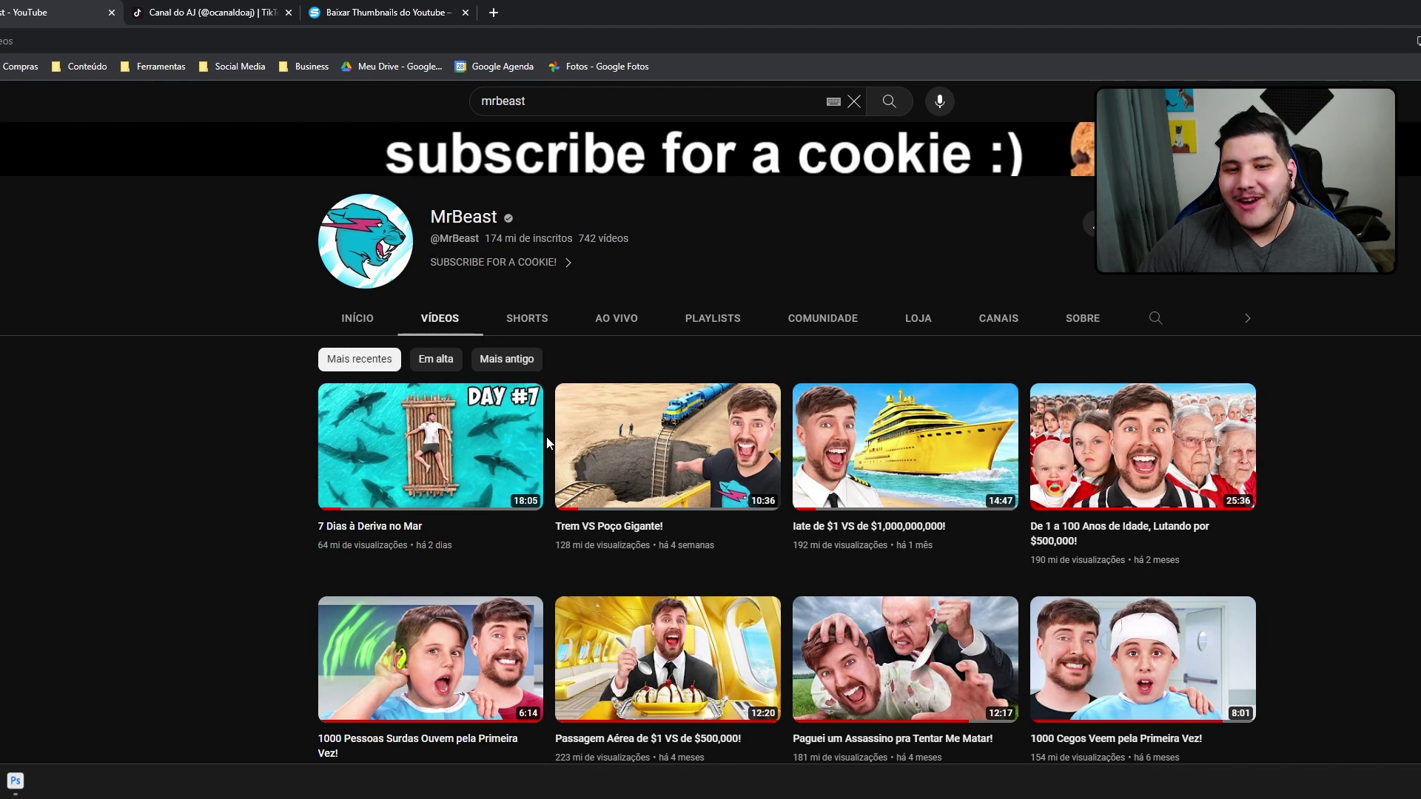
scroll(189, 501, "down", 1)
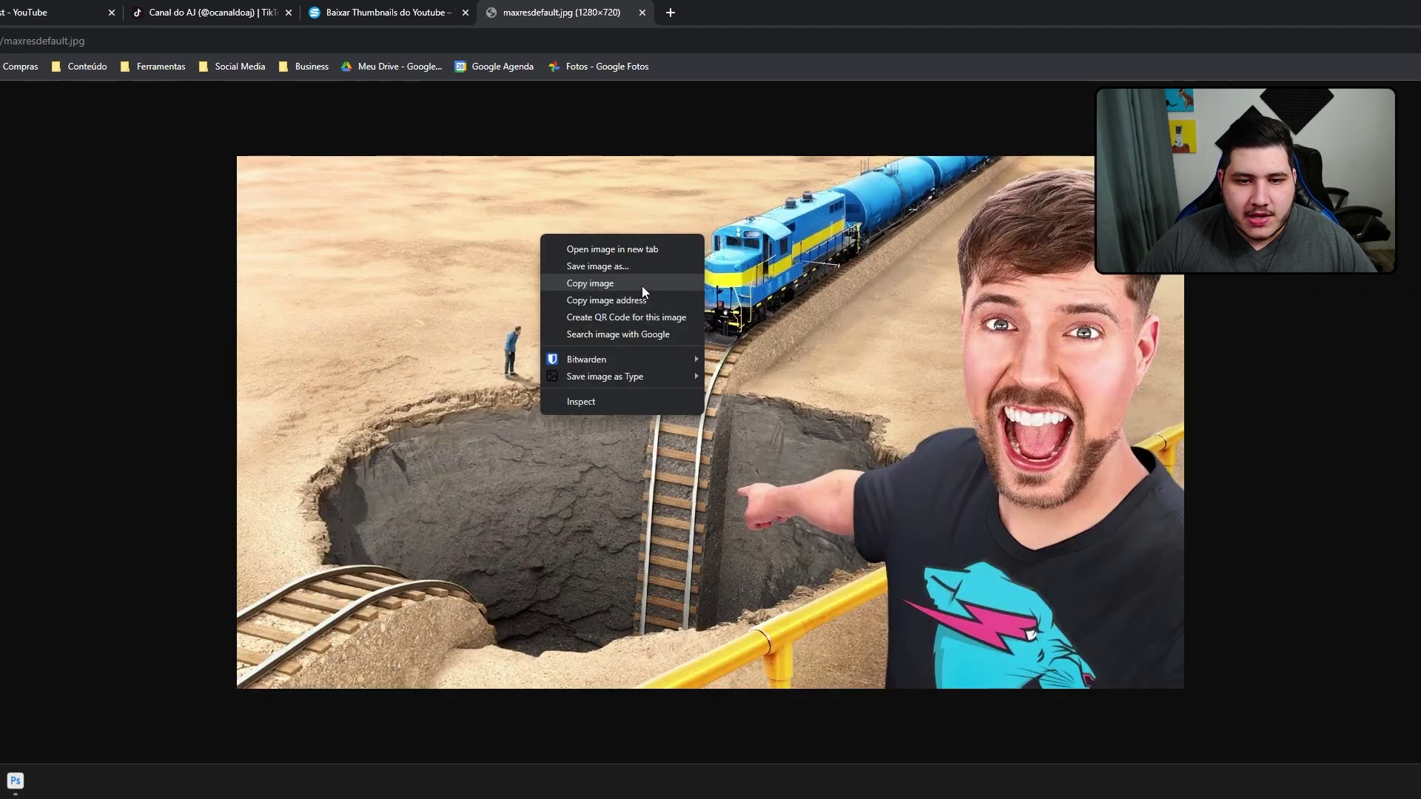
left_click(642, 286)
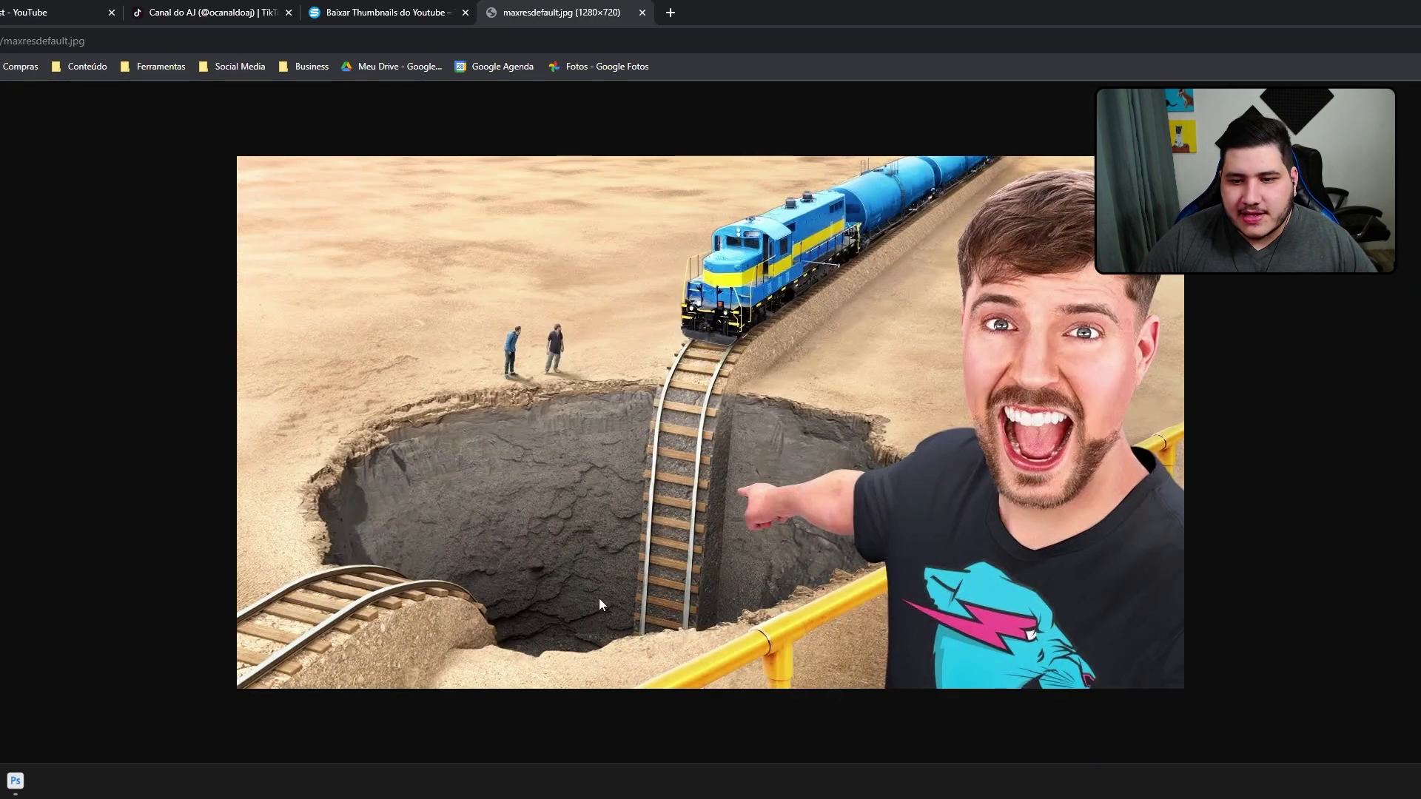
left_click(15, 781)
key("ctrl+v")
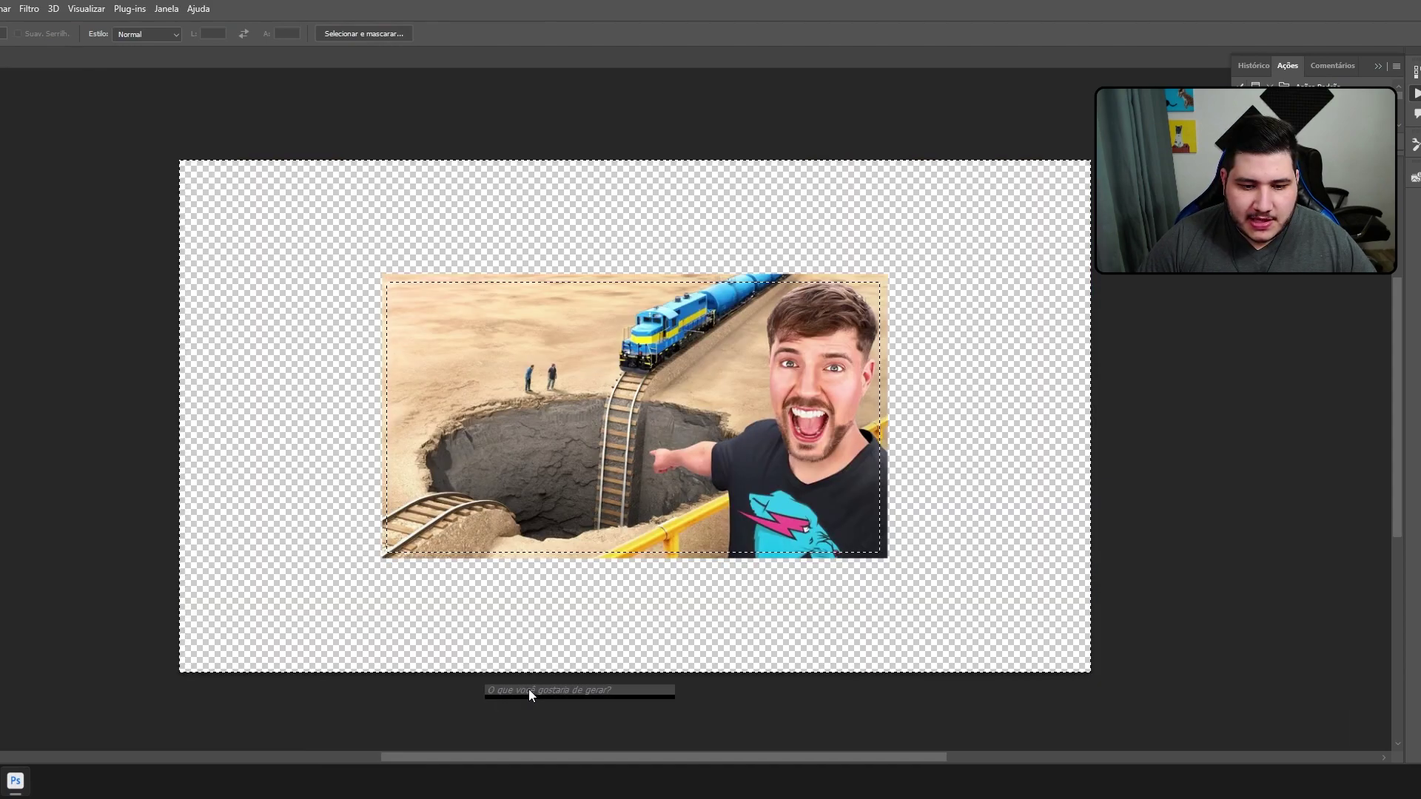
Generate a desert background around the train thumbnail, comparing variants and keeping the dusty one
left_click(528, 690)
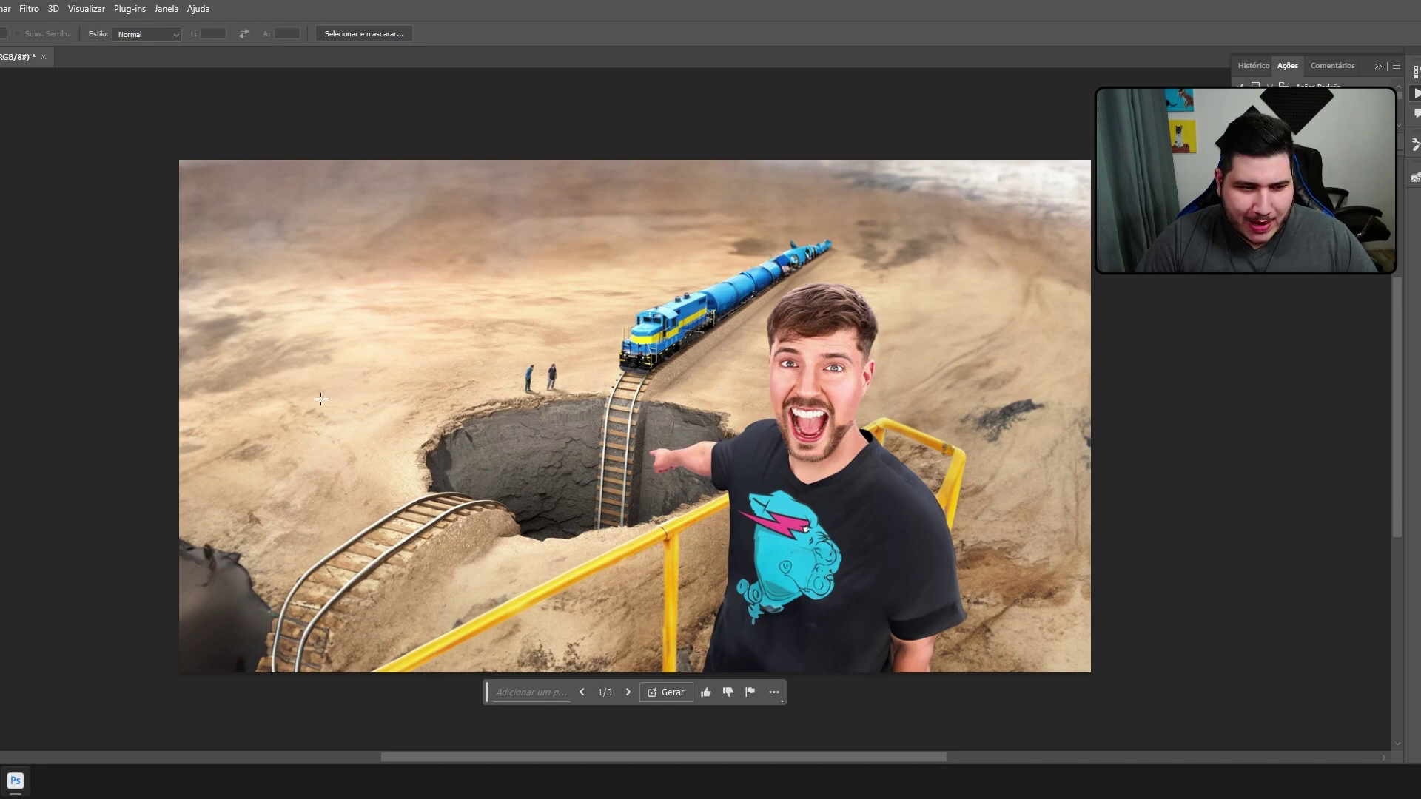
scroll(639, 472, "down", 3)
scroll(639, 472, "up", 3)
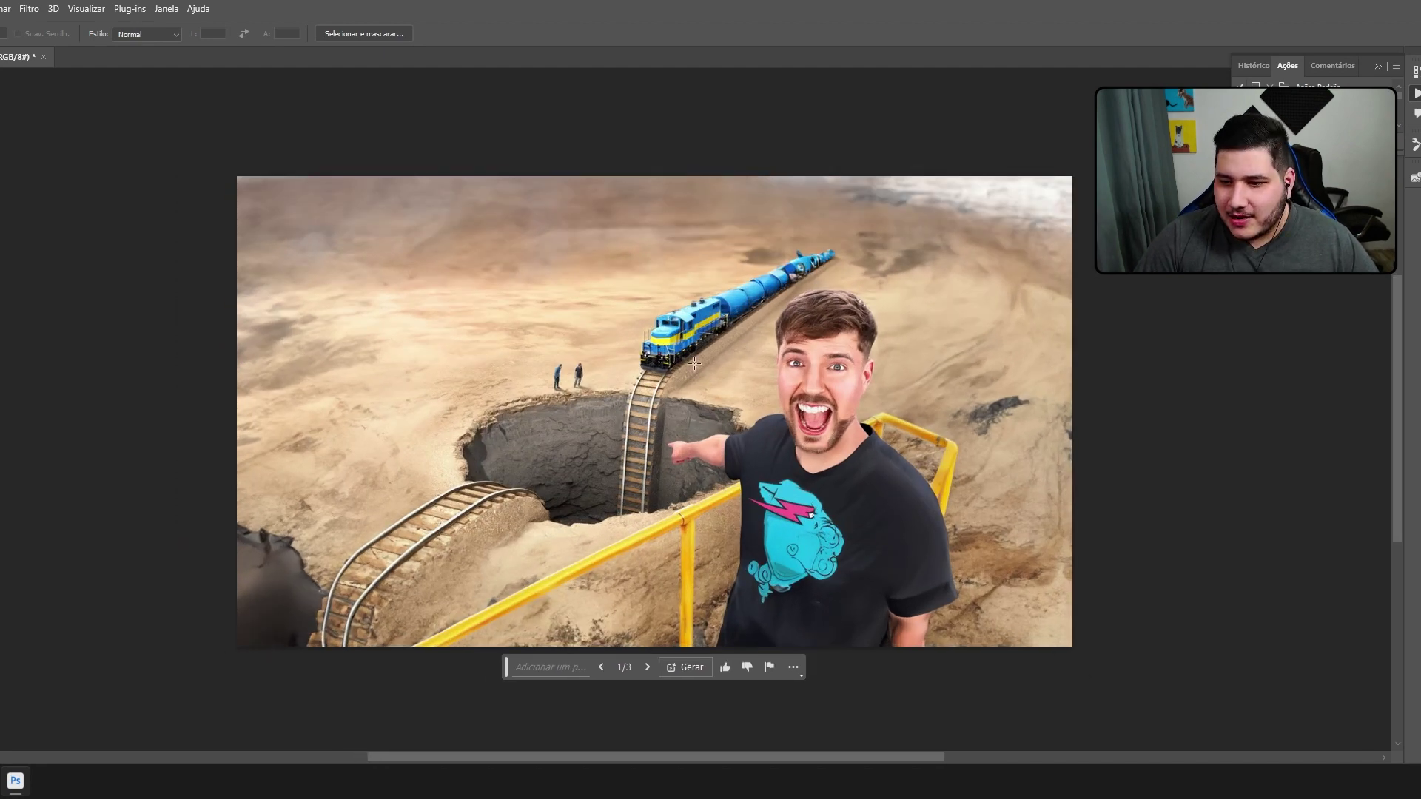
scroll(741, 320, "up", 2)
scroll(741, 320, "down", 1)
scroll(581, 494, "up", 2)
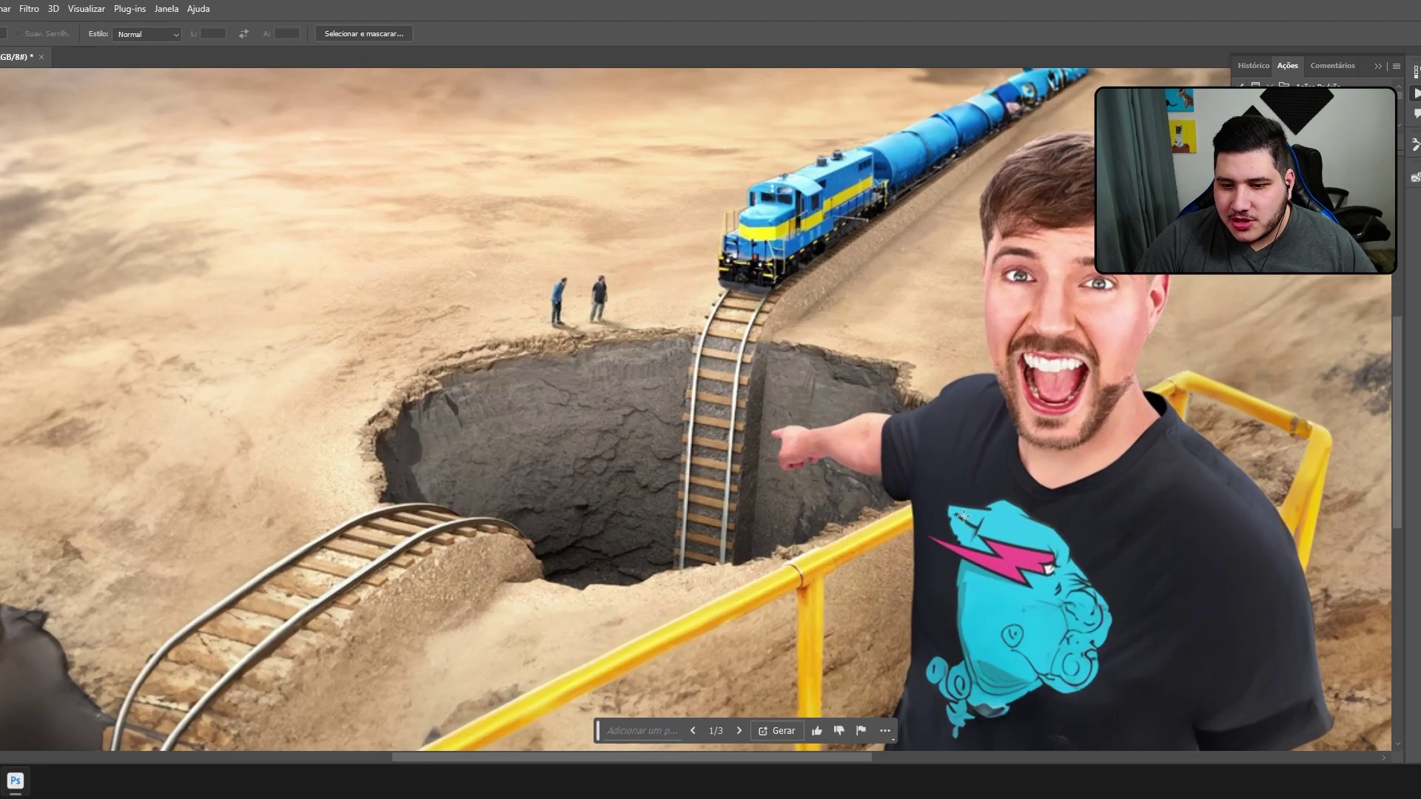
scroll(1320, 407, "down", 3)
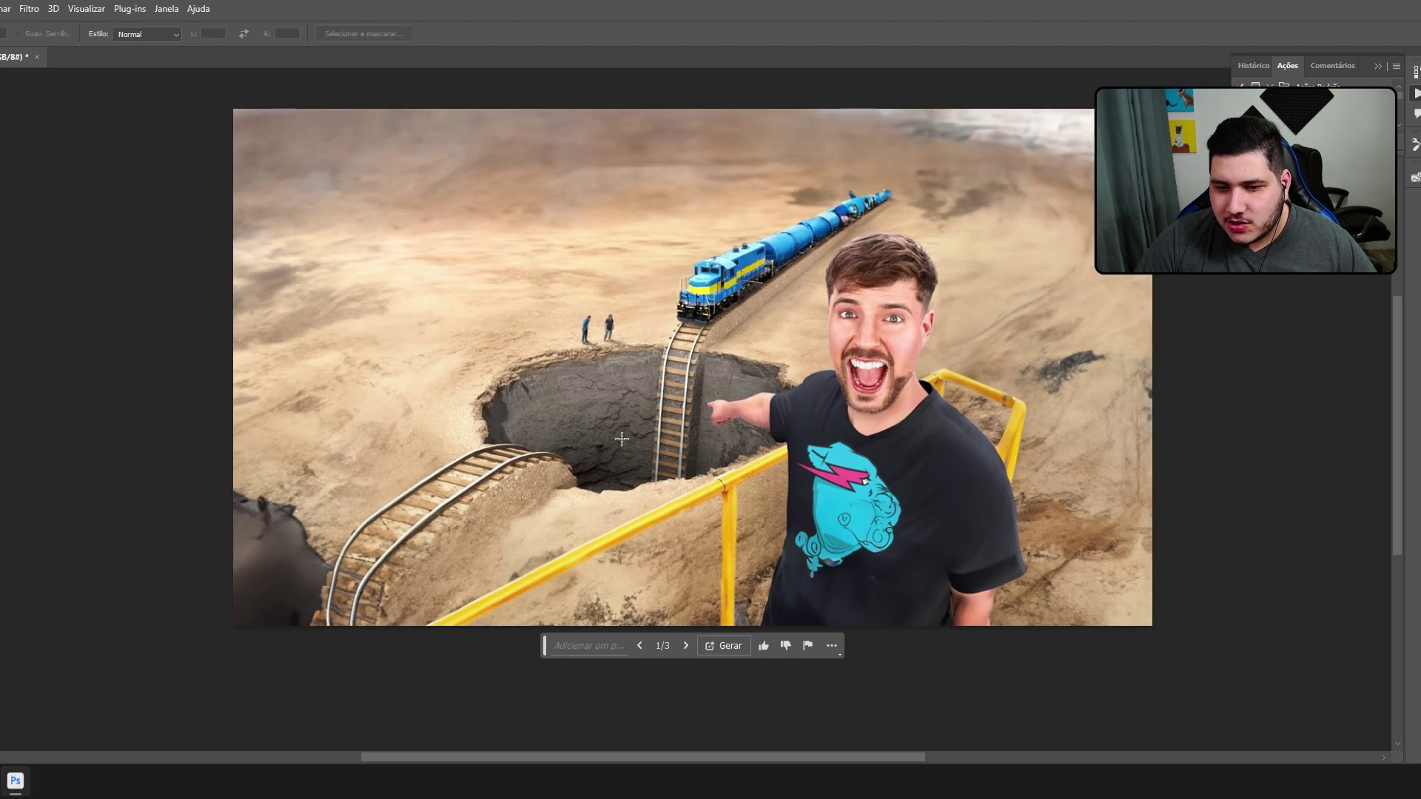
key("ctrl+z")
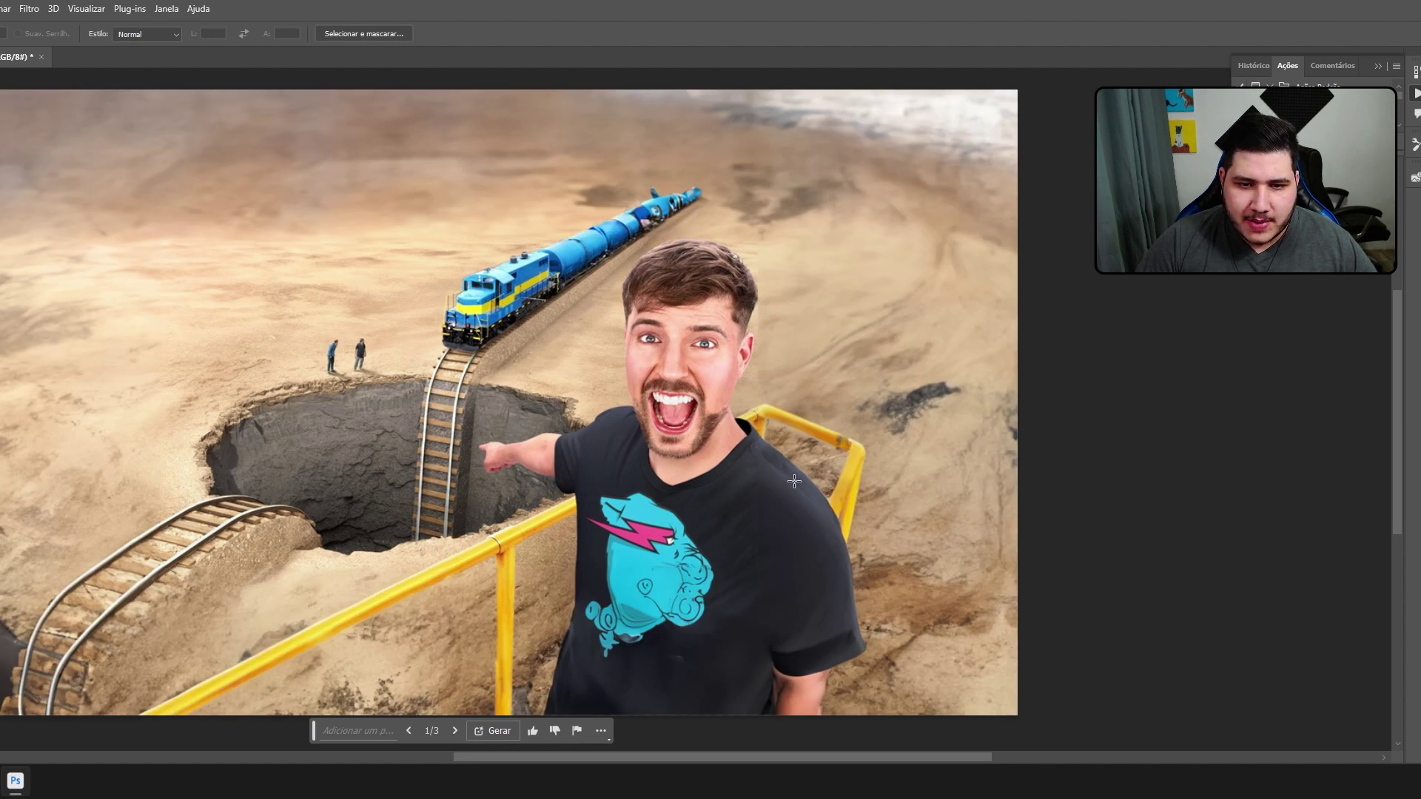
left_click(454, 730)
left_click(409, 730)
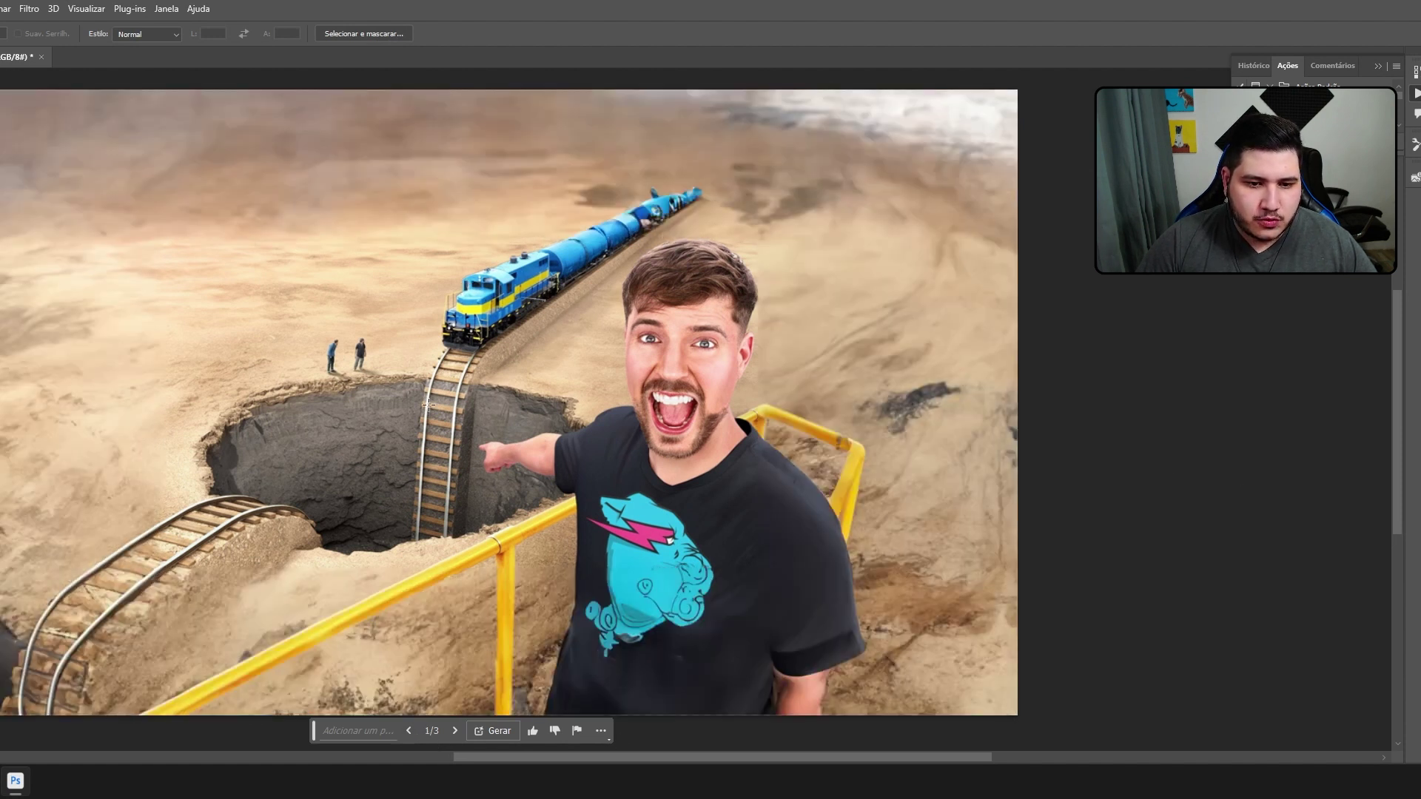
Settle on the third background variant, compare it with the original, then select sand above the train
left_click(453, 733)
left_click(455, 730)
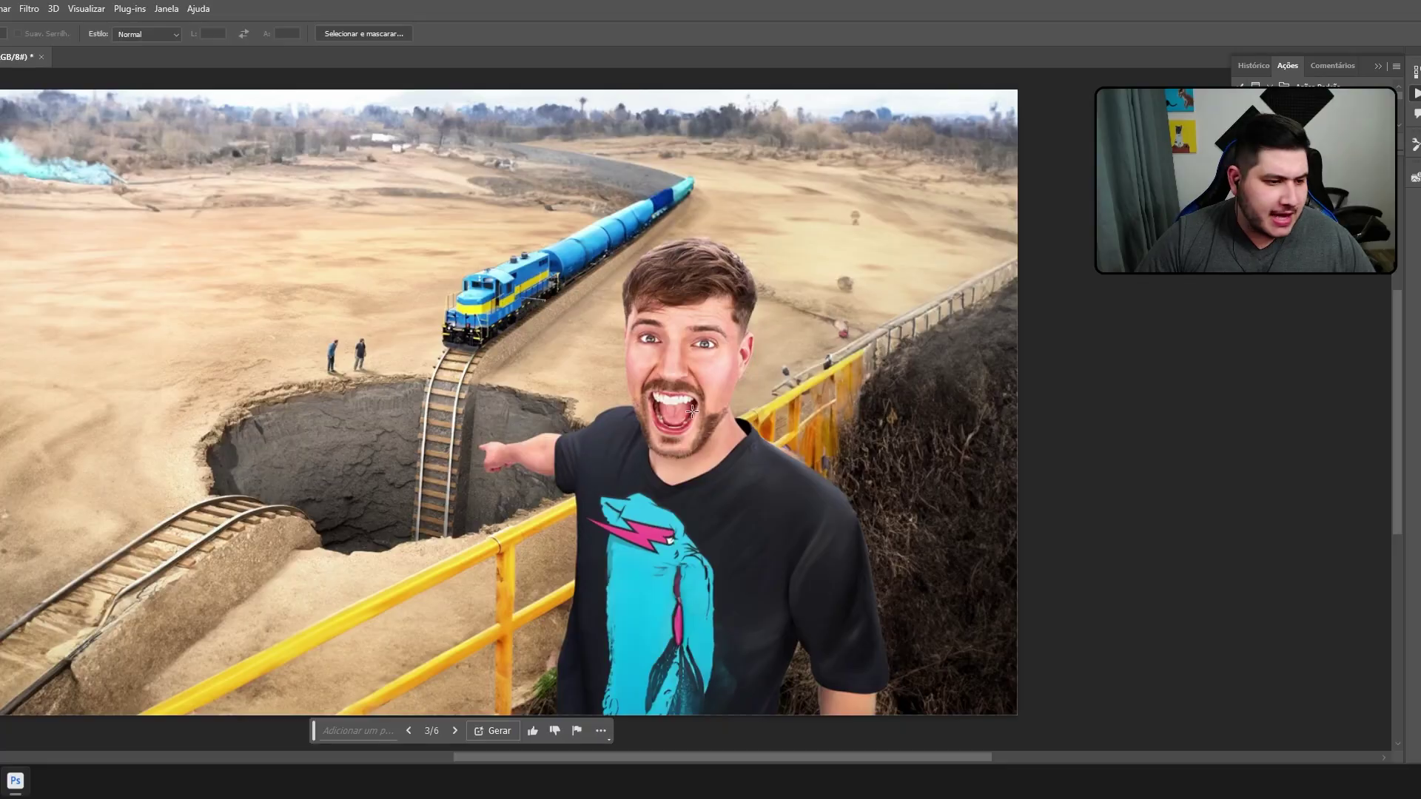
scroll(967, 367, "down", 3)
scroll(707, 225, "up", 1)
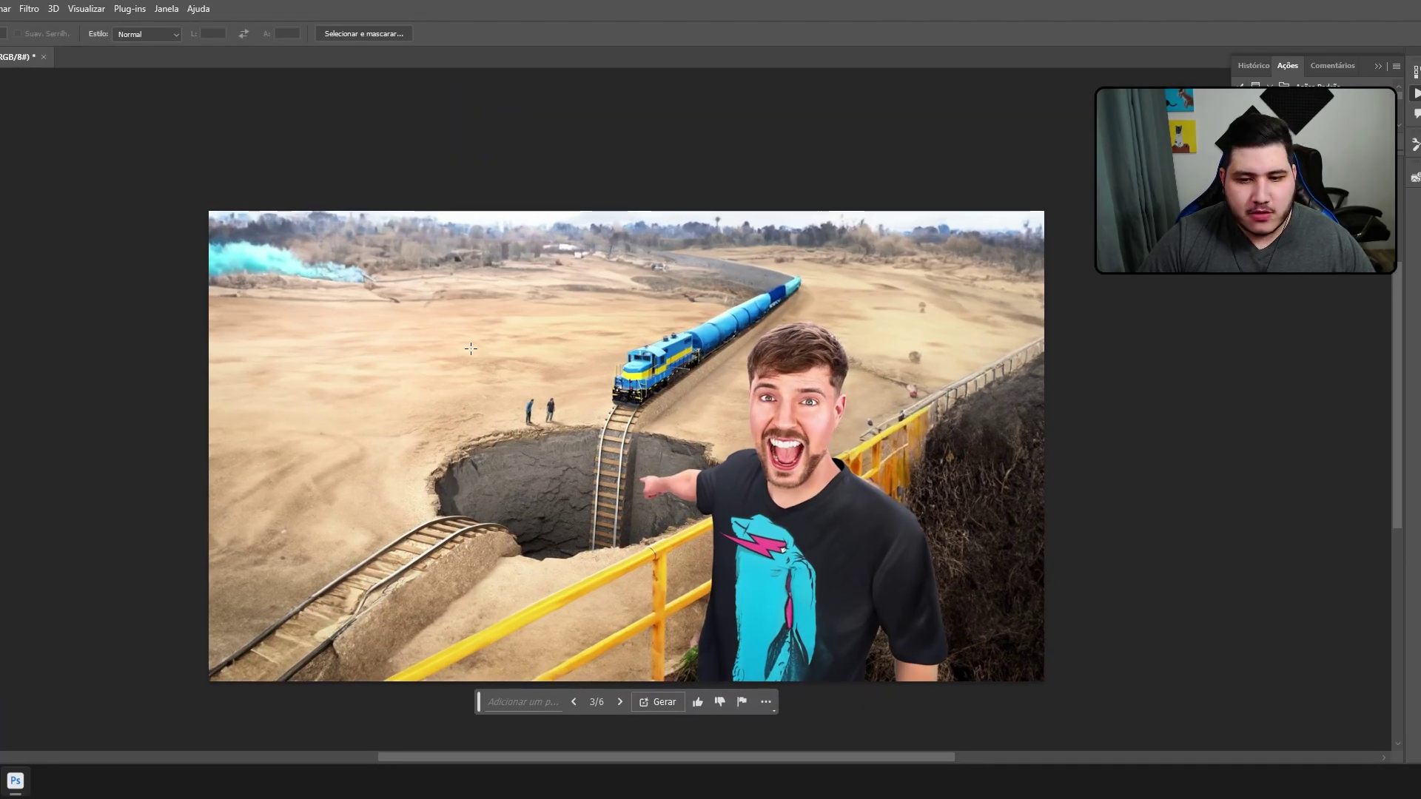
scroll(763, 280, "up", 1)
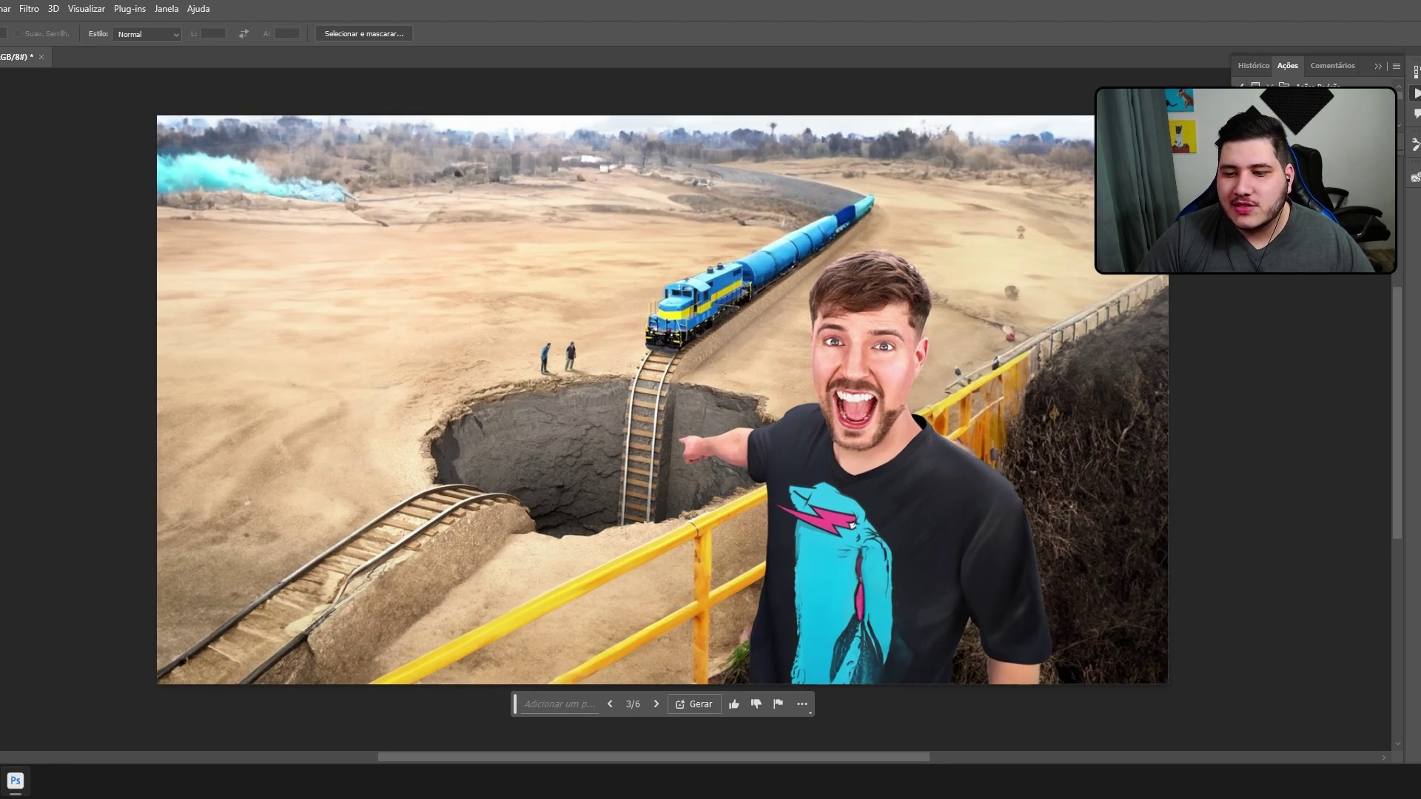
key("ctrl+z")
key("ctrl+shift+z")
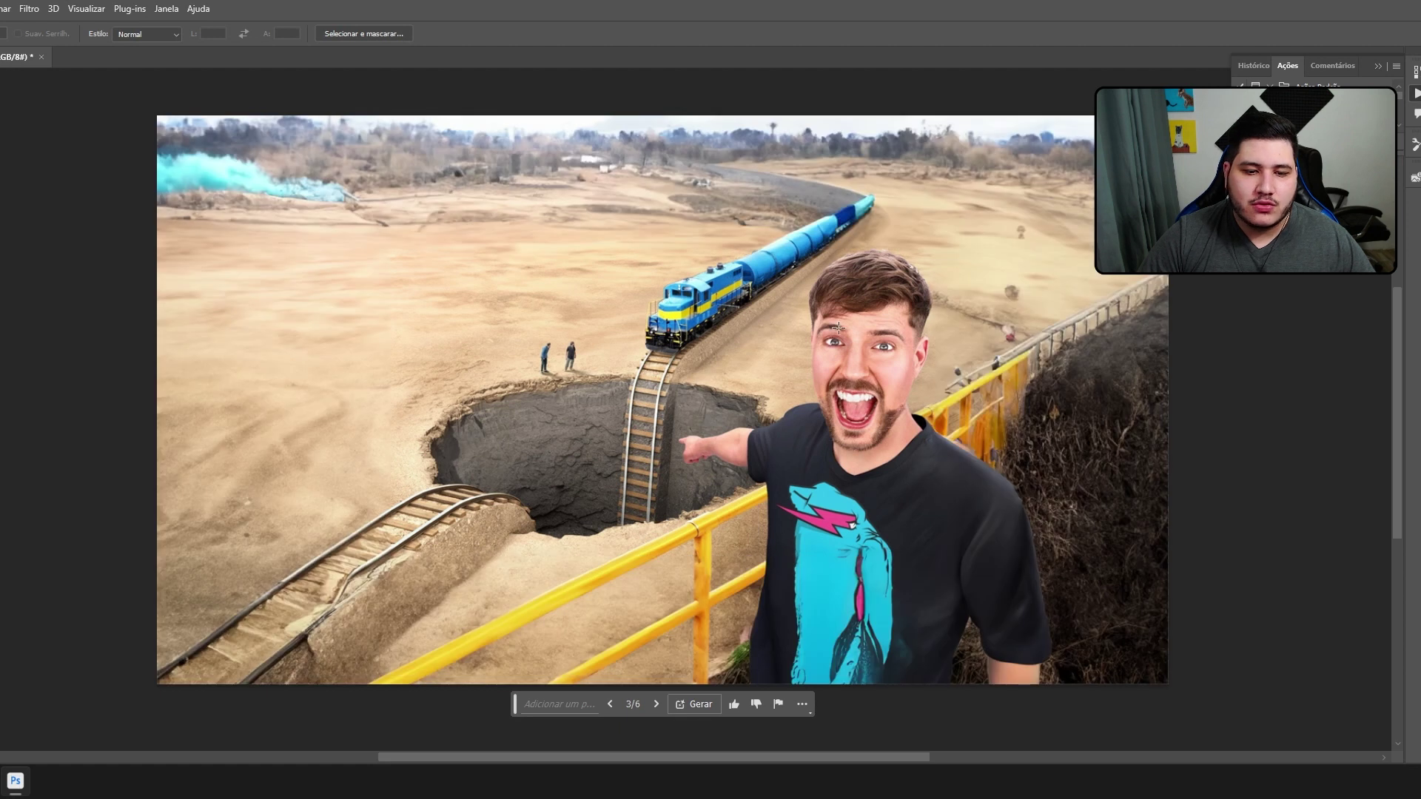
left_click_drag(224, 245, 789, 291)
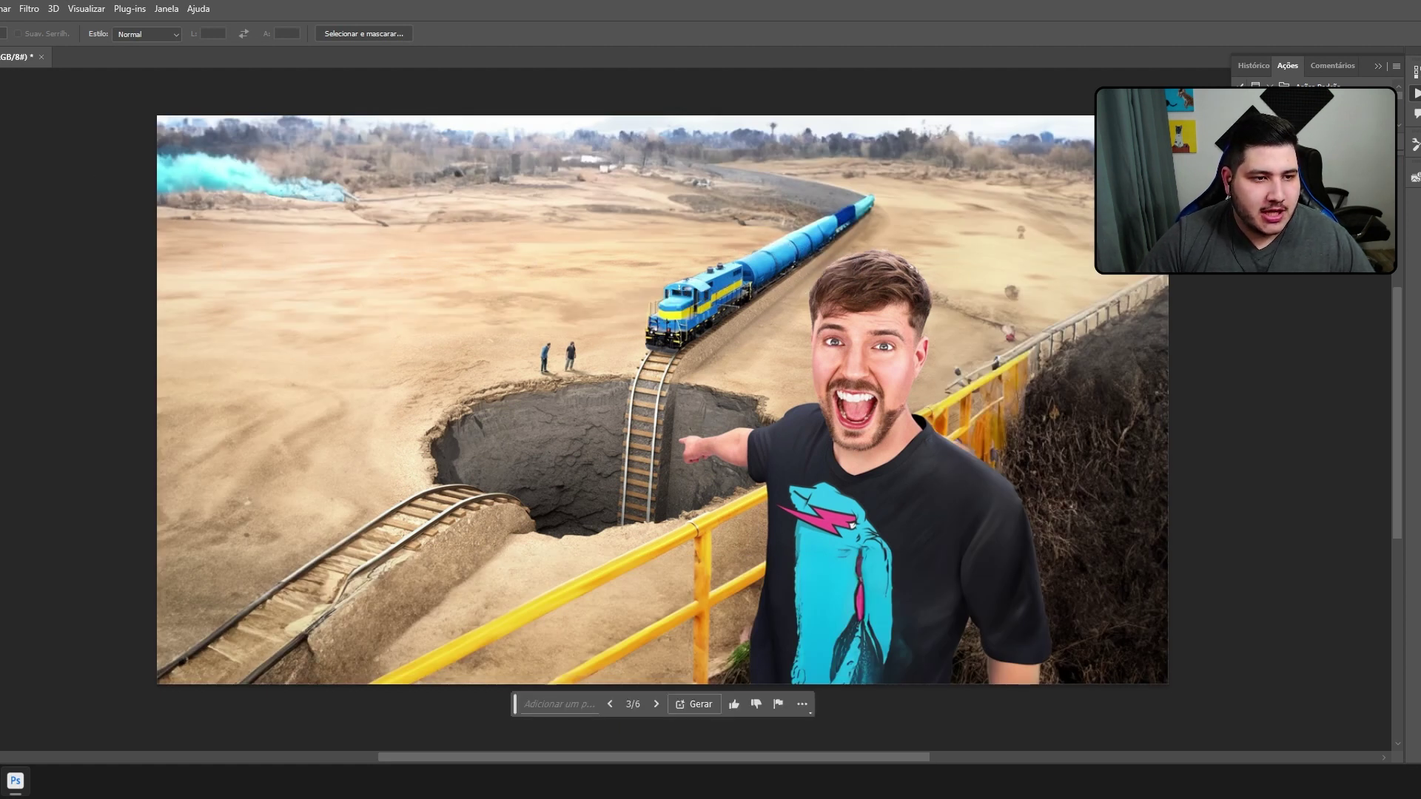
Lasso a sand patch left of the train, generate 'desert lake', and keep the lakes variation
key("l")
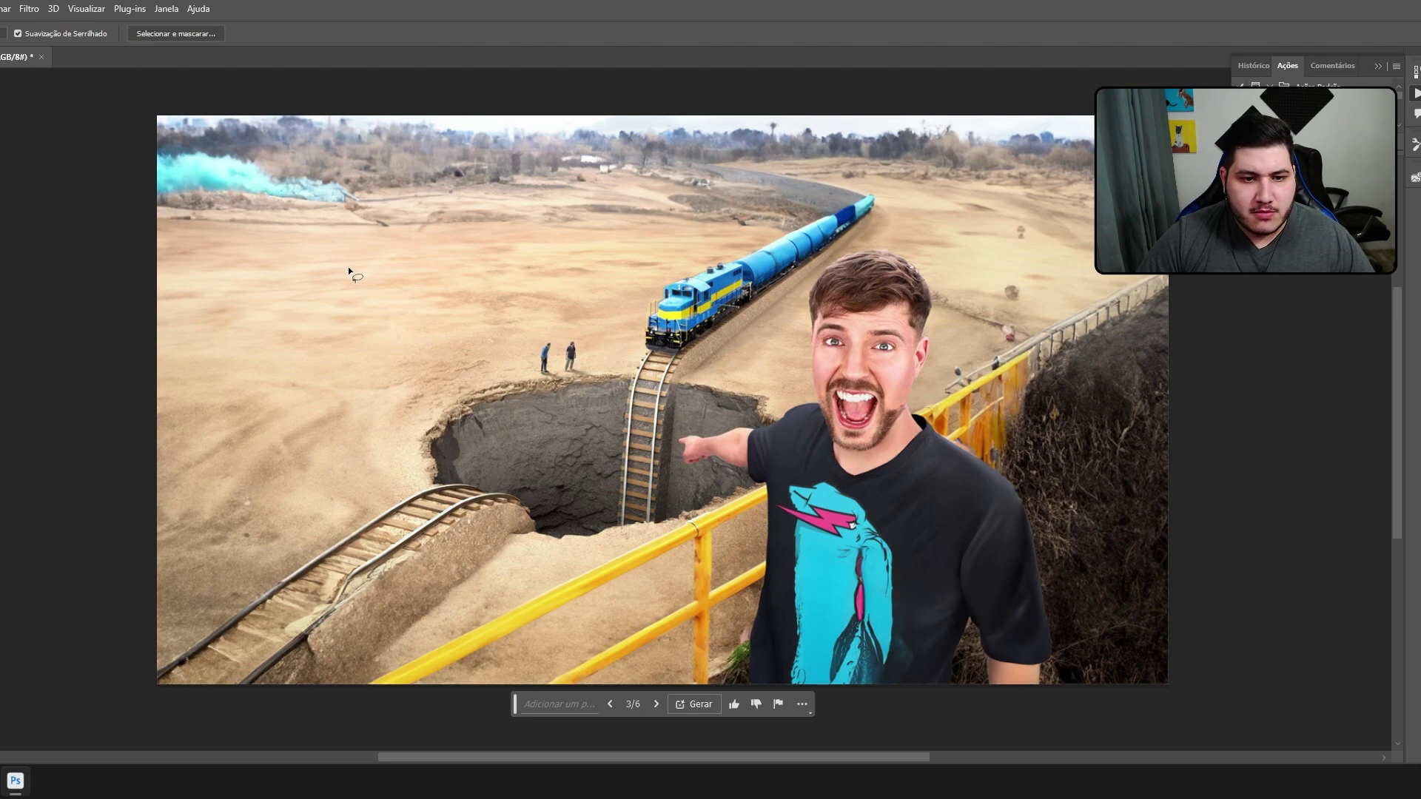
mouse_move(348, 266)
left_mouse_down()
mouse_move(318, 256)
mouse_move(356, 236)
left_mouse_up()
left_click(355, 374)
type("d")
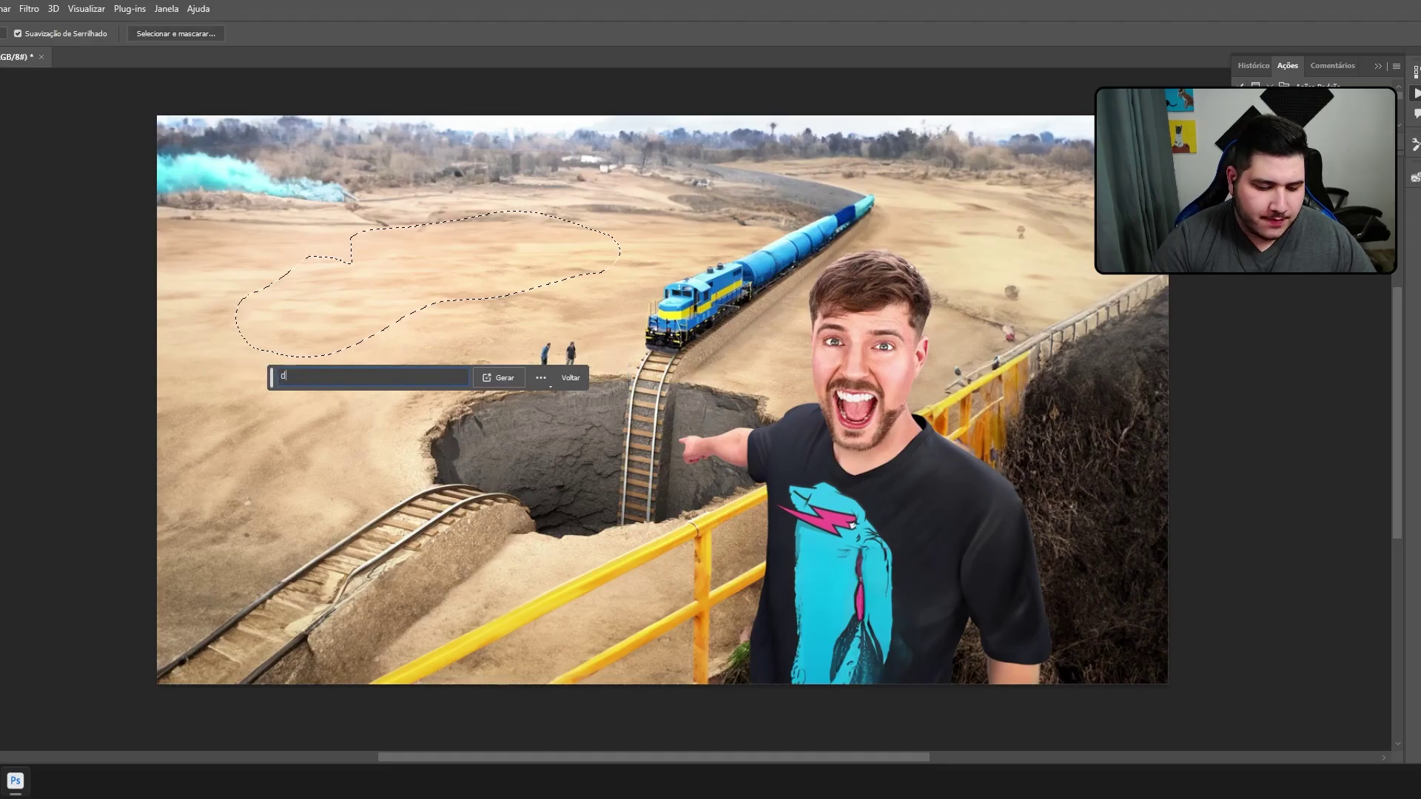
type("esert lake")
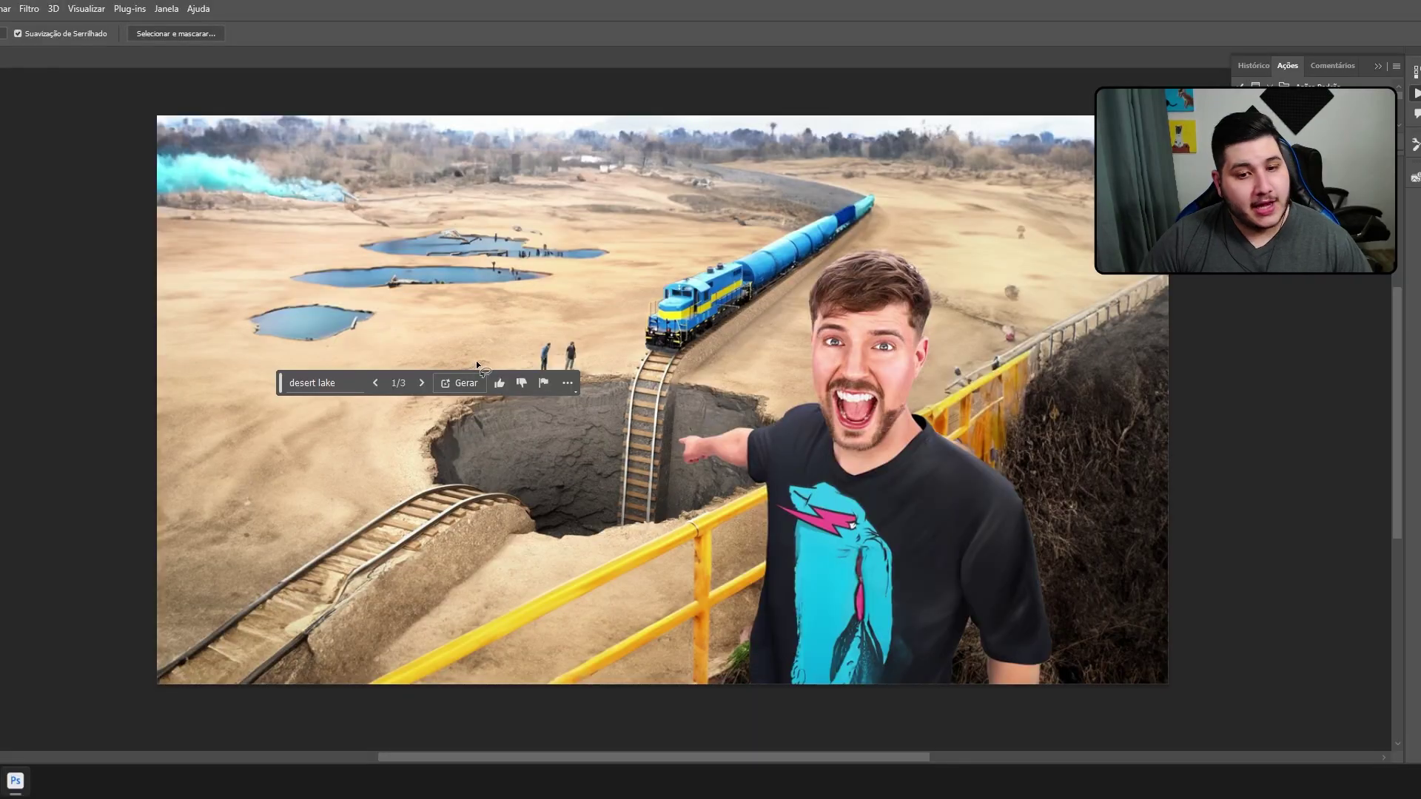
left_click(429, 385)
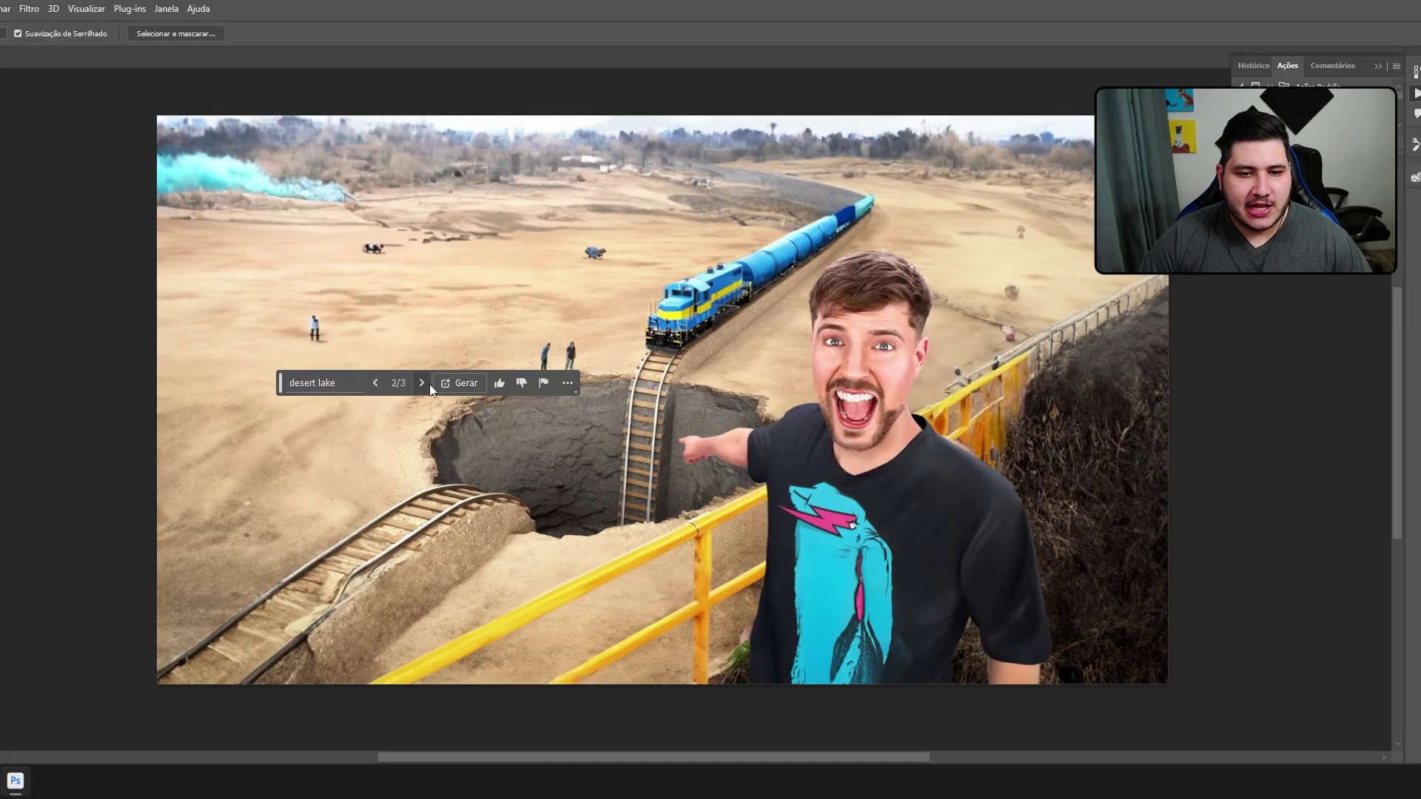
left_click(423, 383)
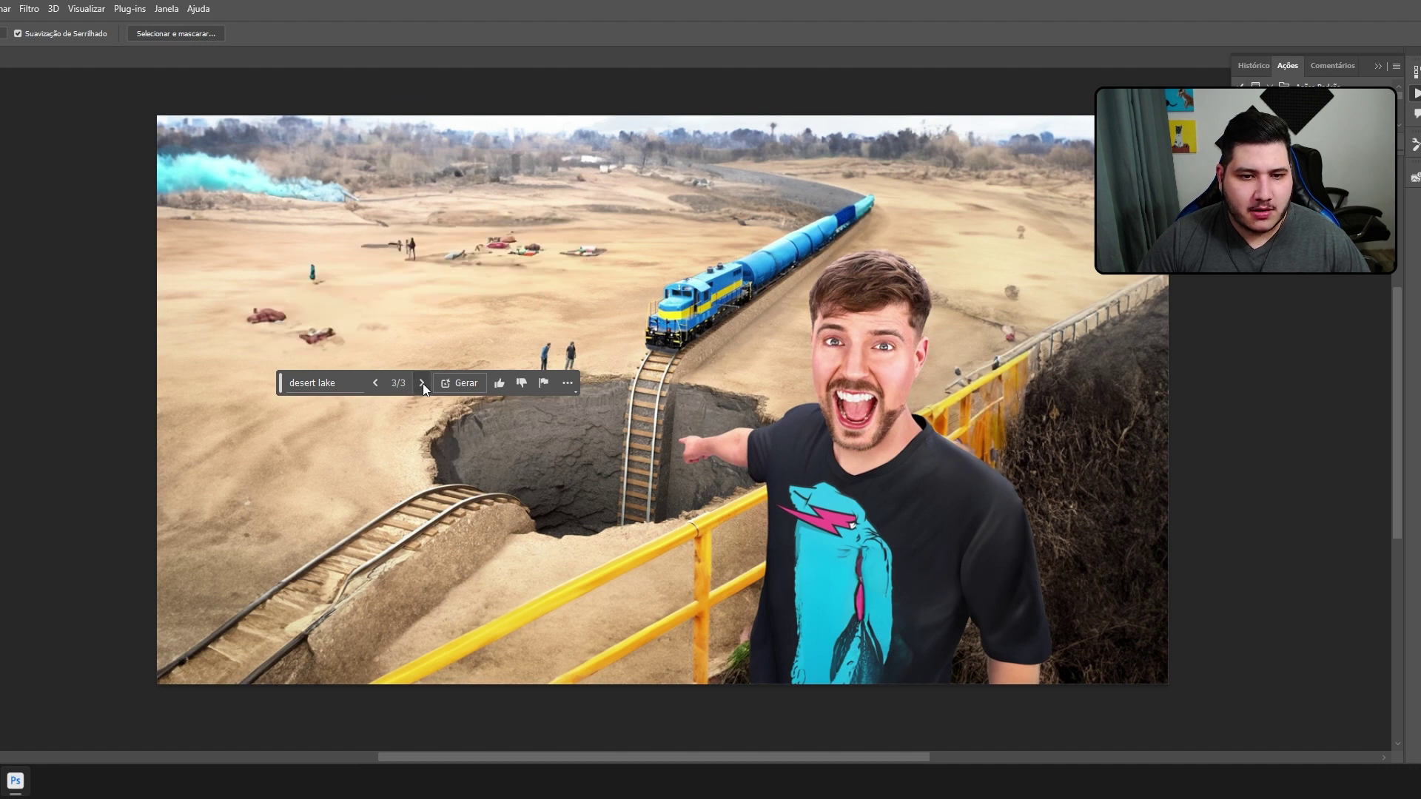
left_click(421, 382)
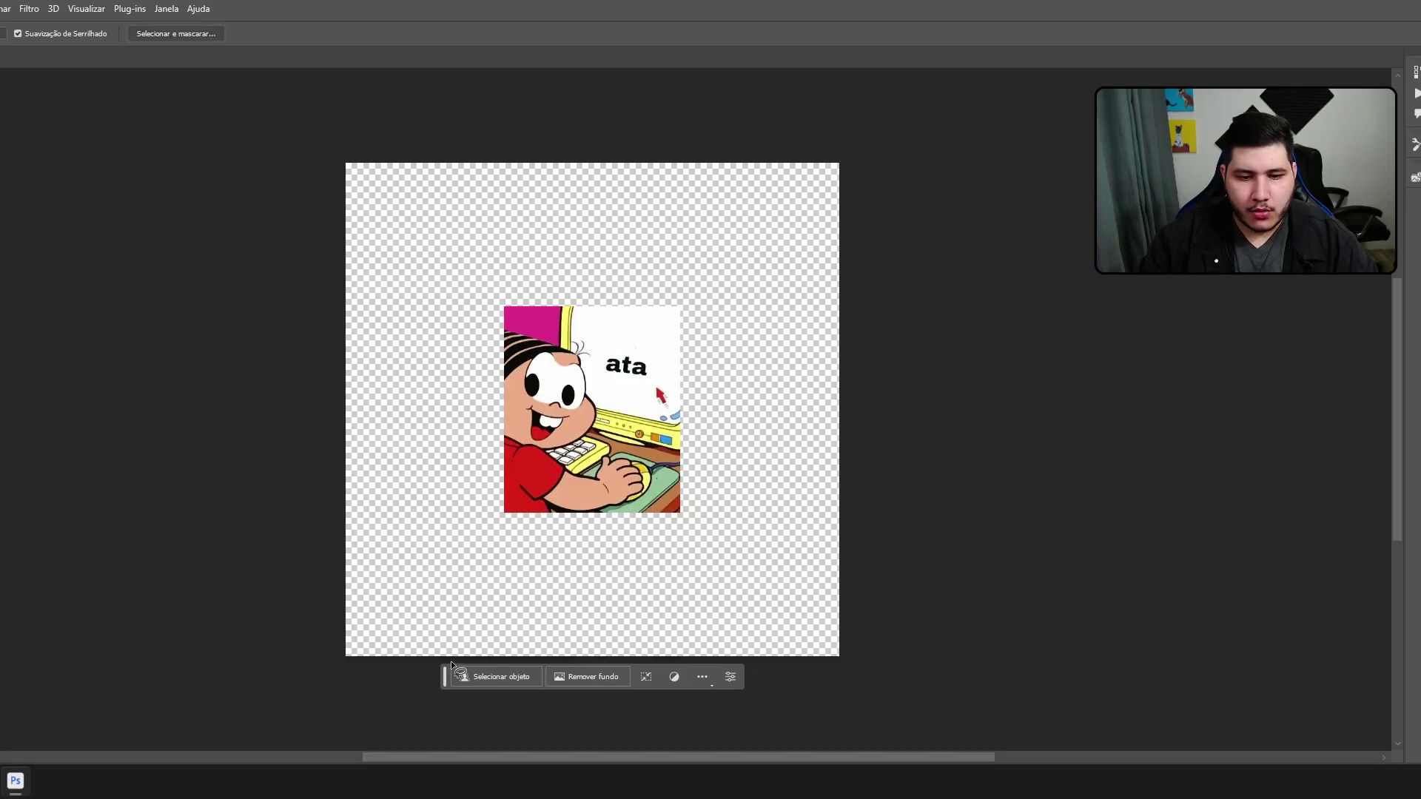
Select the cartoon, invert, and generative-fill the magenta surroundings, choosing variation 3/3
key("m")
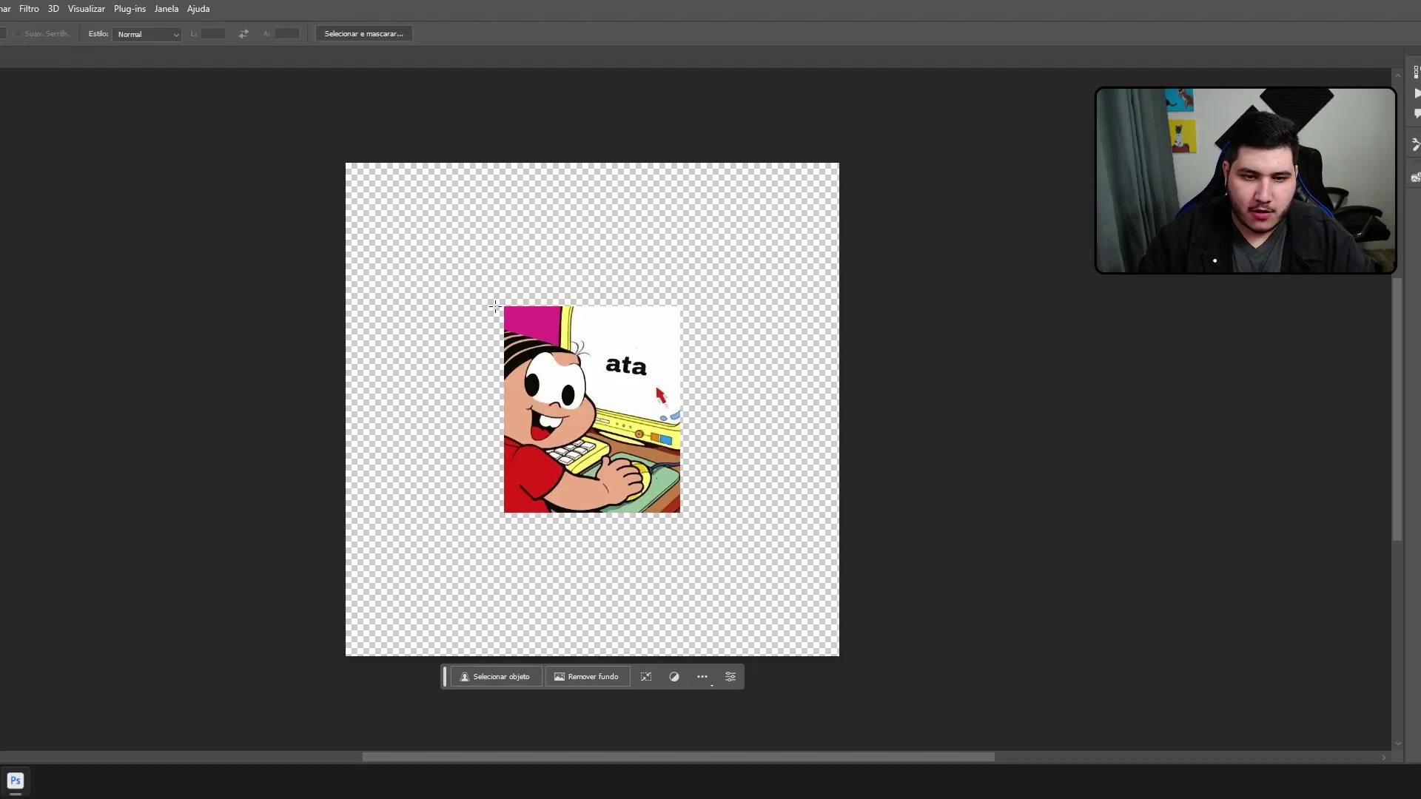
left_click_drag(504, 307, 679, 511)
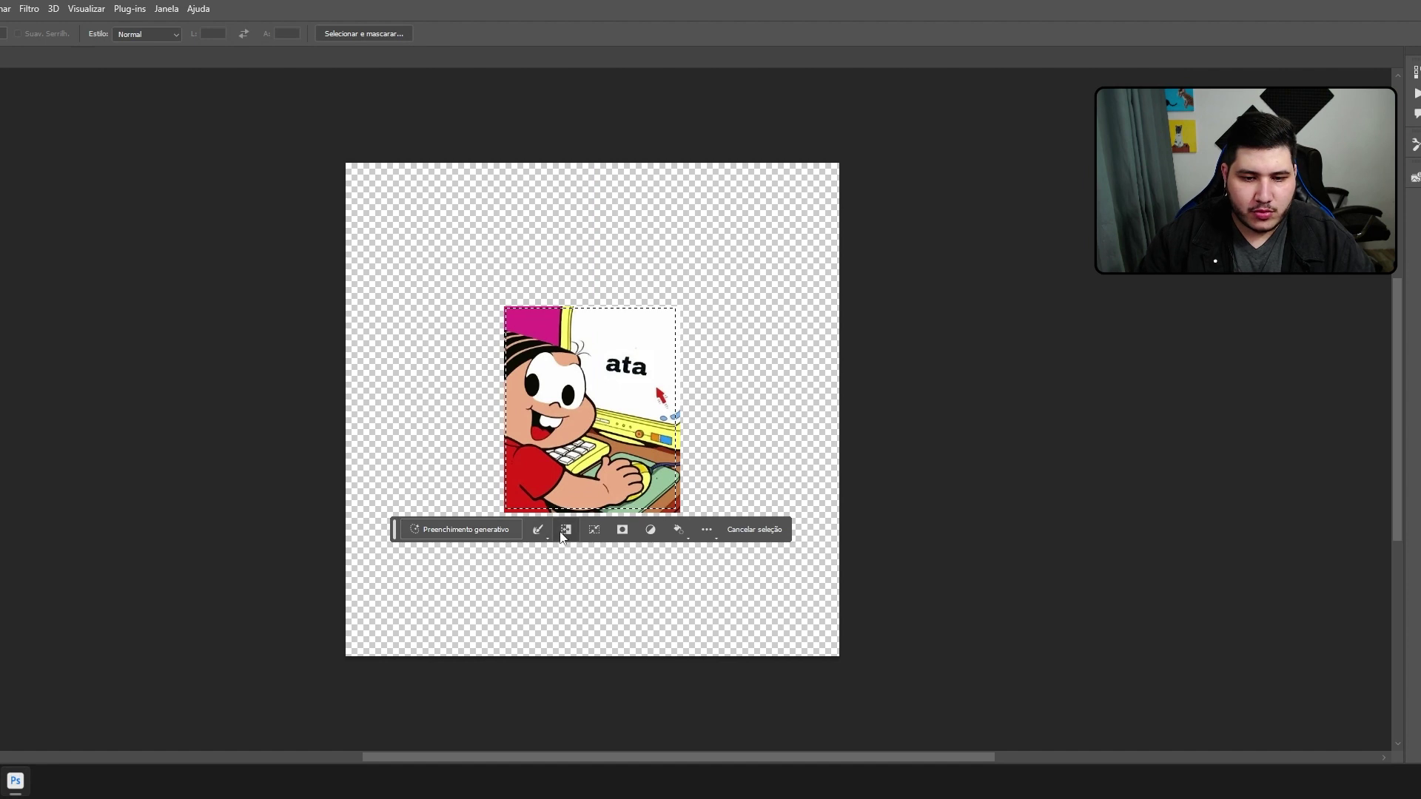
left_click(563, 531)
left_click(476, 675)
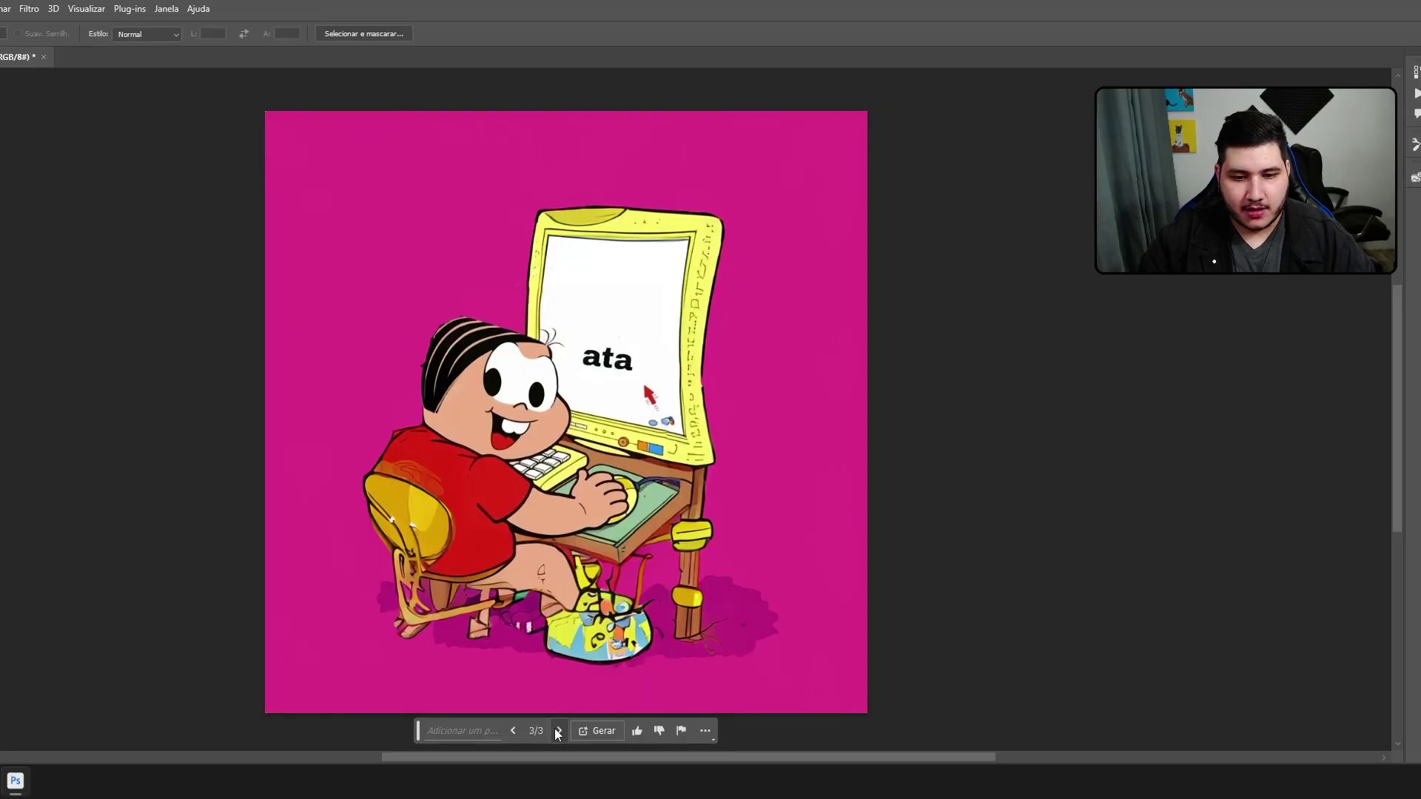
left_click(558, 730)
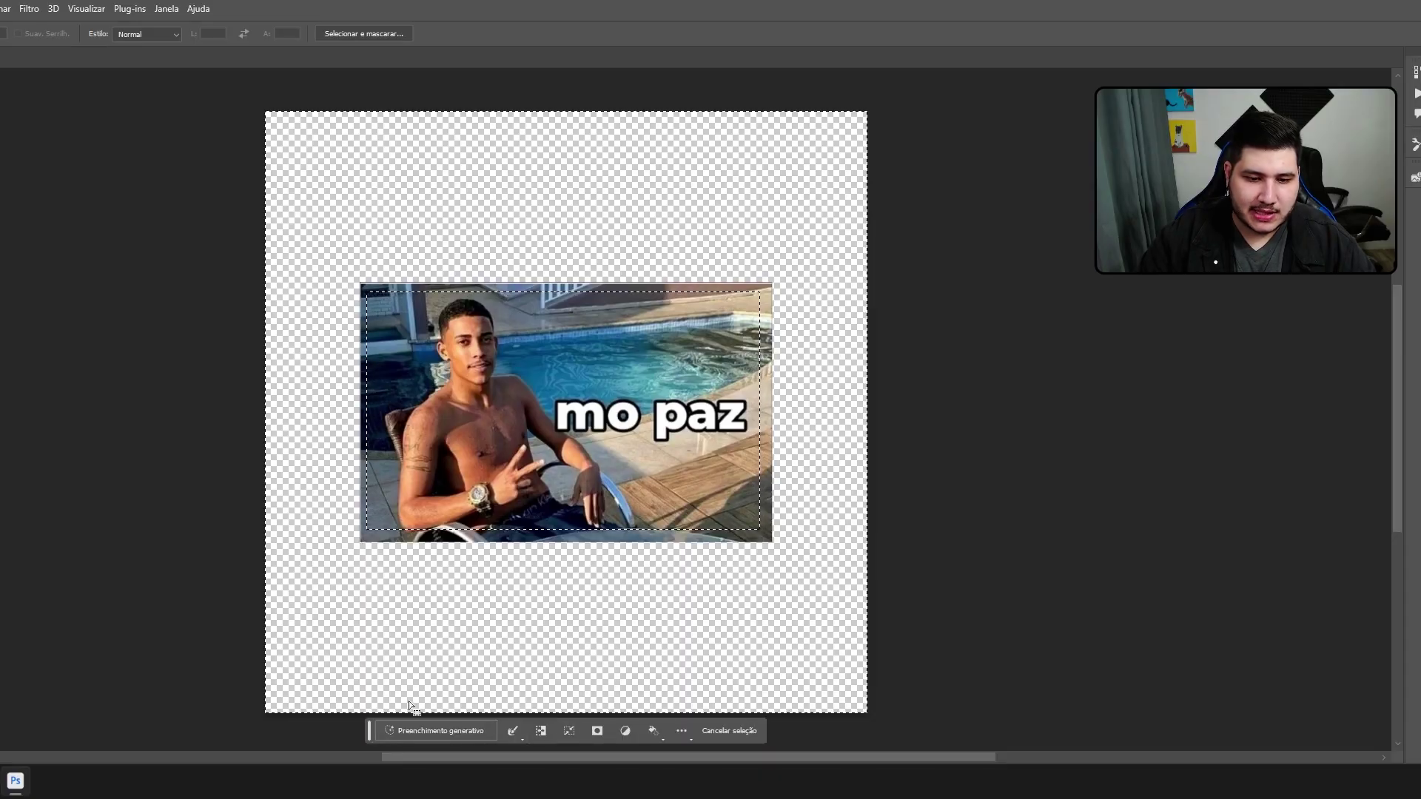
Generate poolside surroundings for the 'mo paz' photo, compare before/after, and pick variation 3
left_click(428, 727)
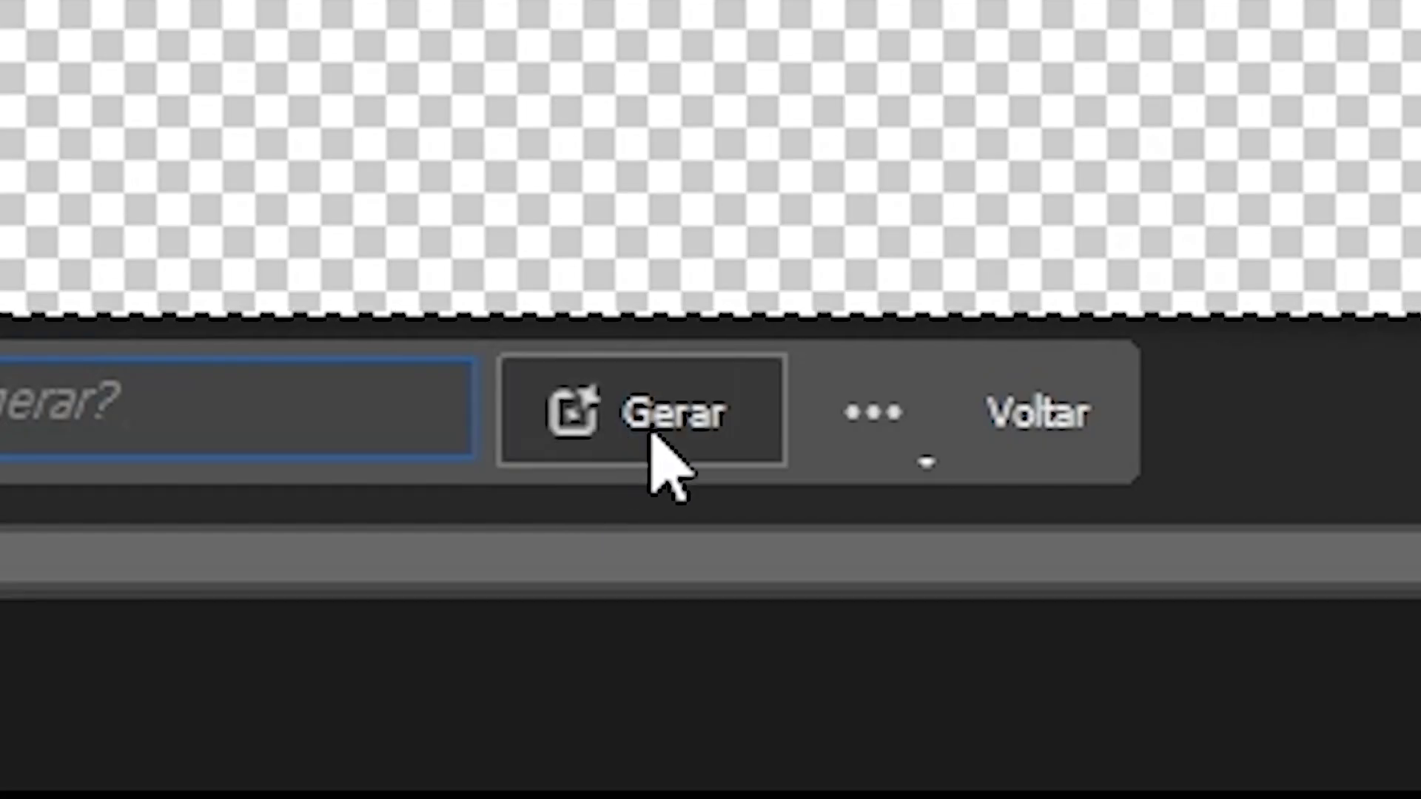
left_click(653, 437)
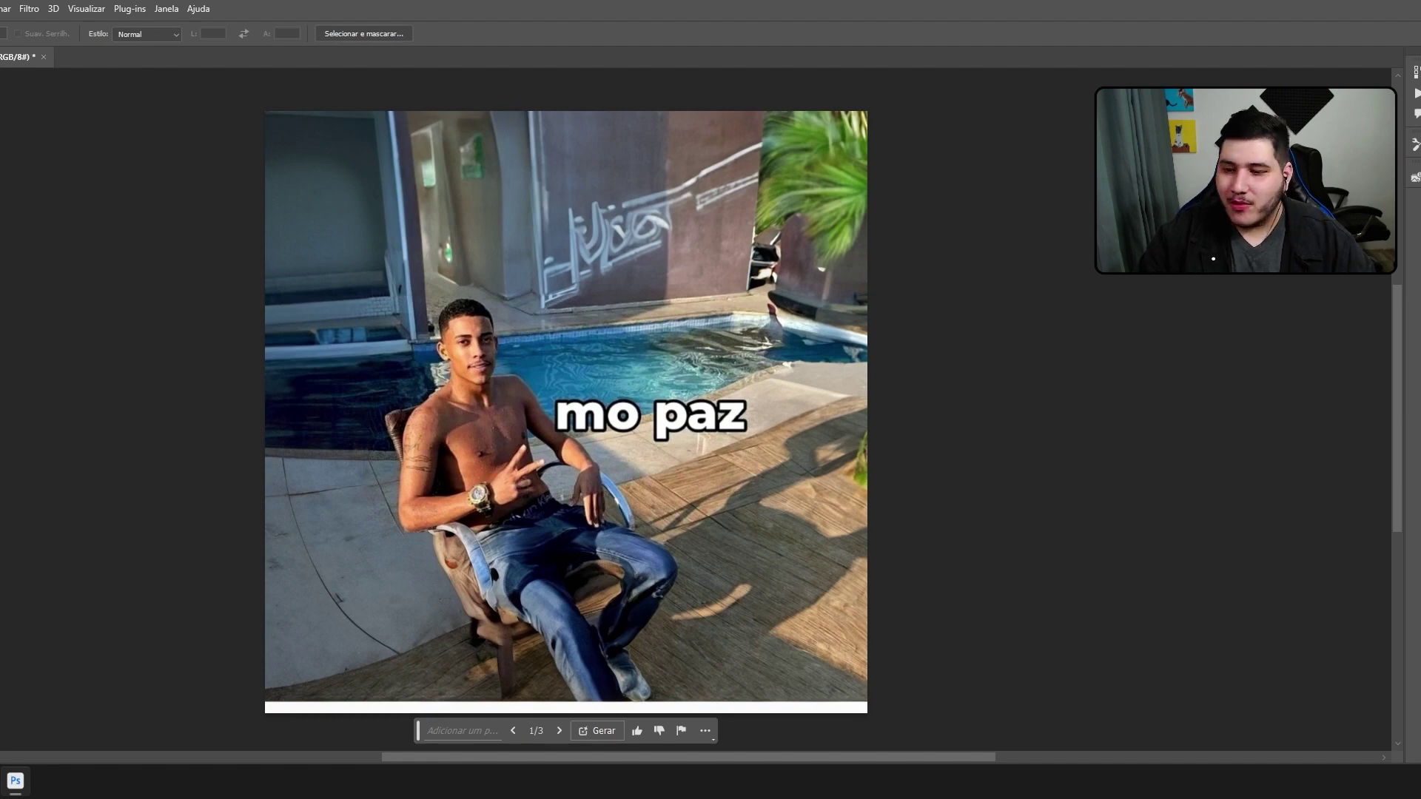
key("ctrl+z")
key("ctrl+shift+z")
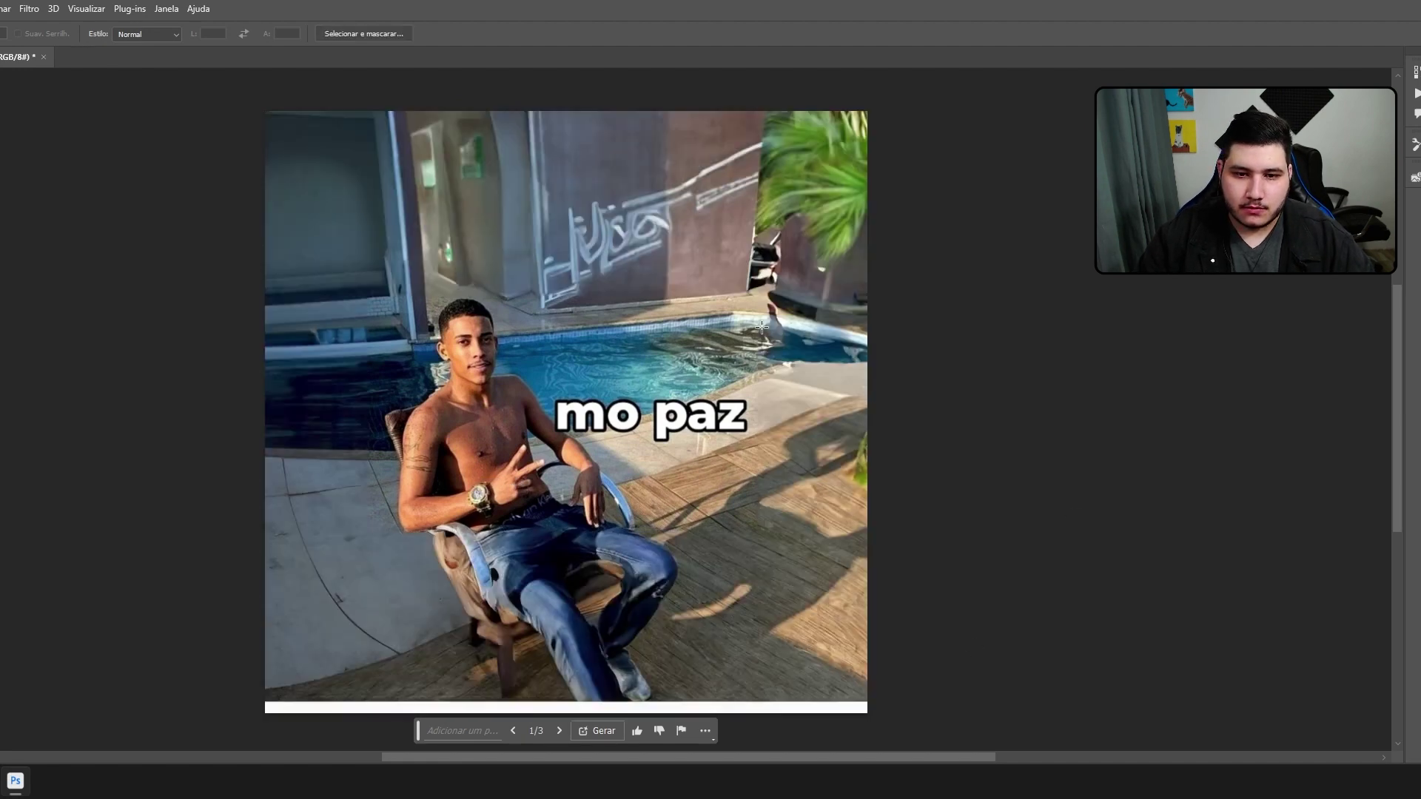
left_click(559, 731)
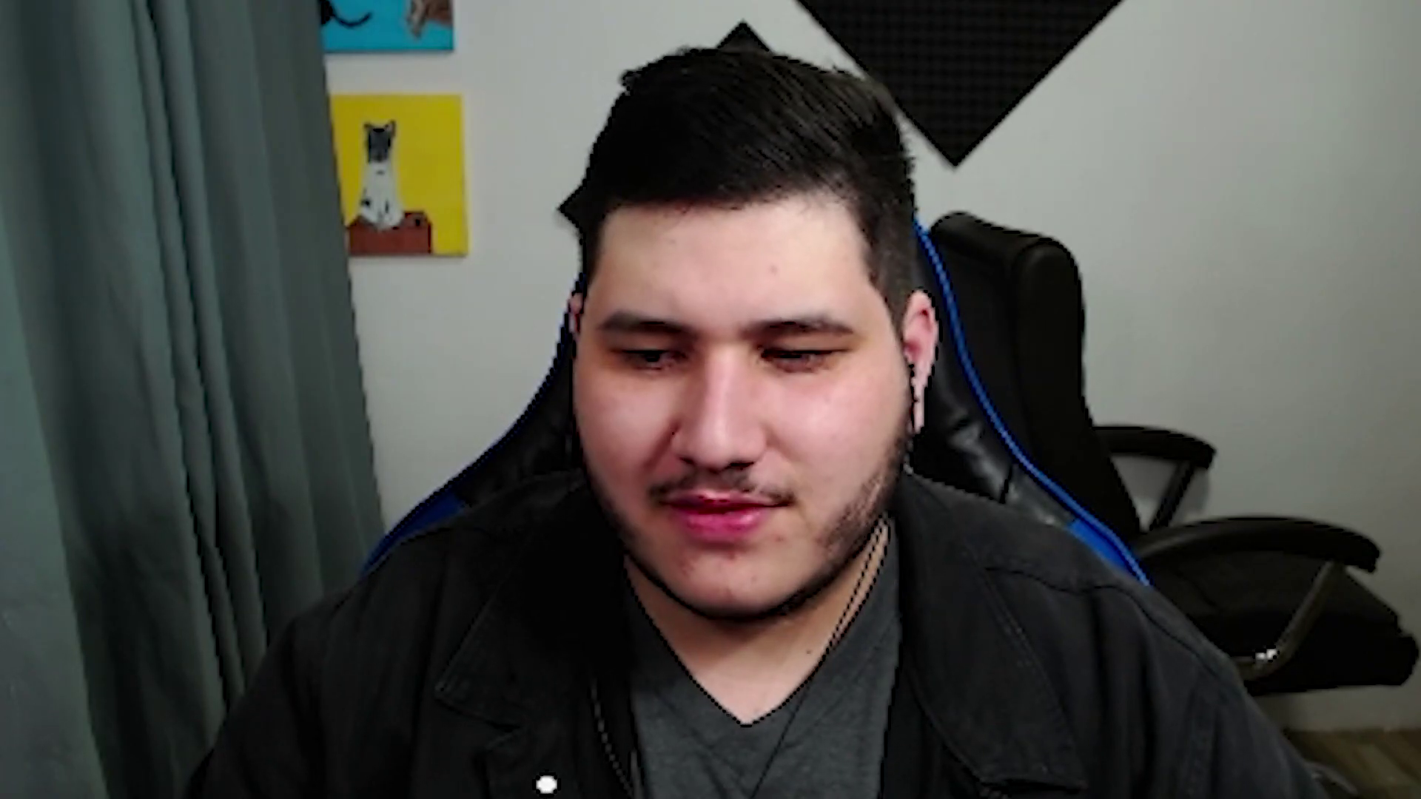
Browse the channel's 'Em alta' videos and return to the shark thumbnail download page
scroll(222, 309, "down", 2)
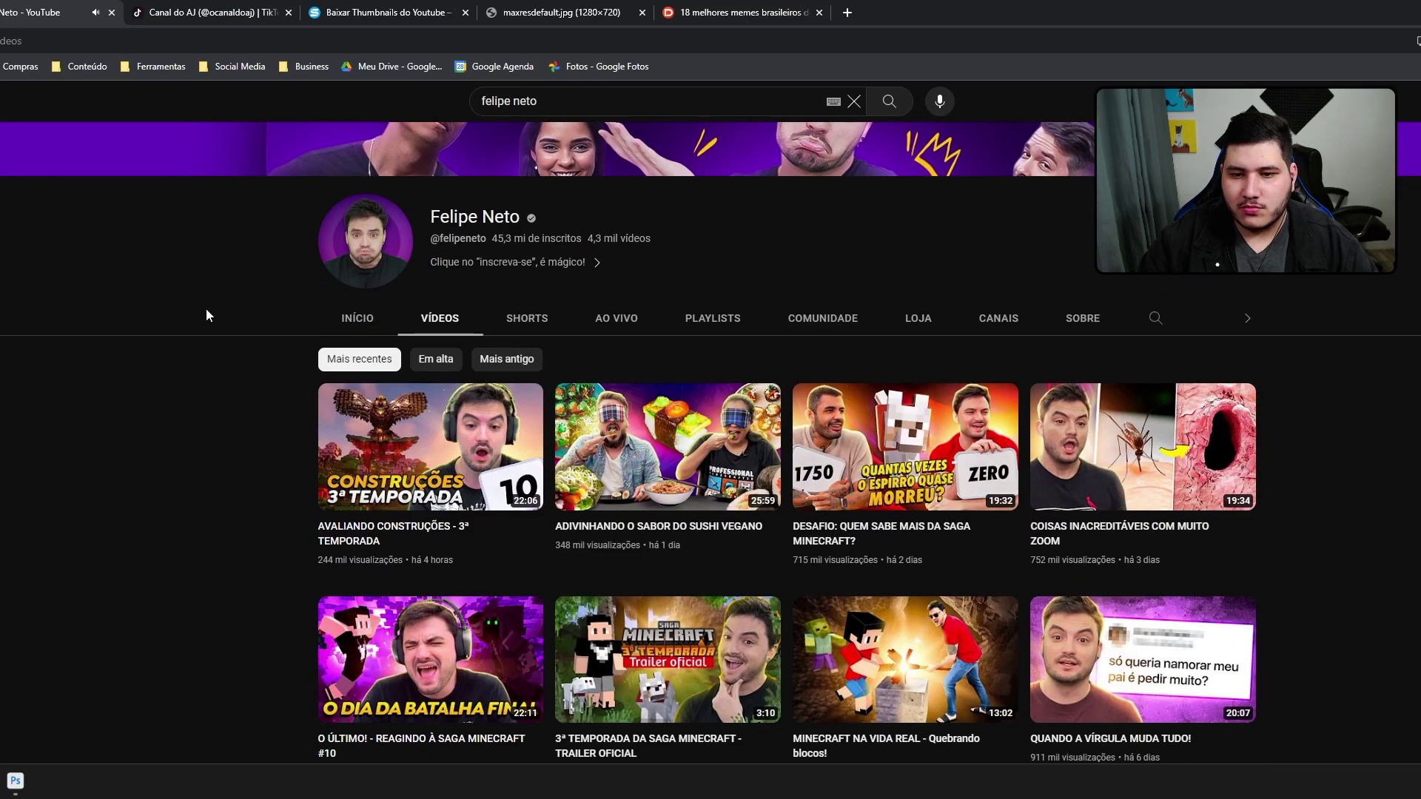
scroll(201, 325, "up", 2)
scroll(192, 354, "up", 2)
scroll(584, 598, "down", 4)
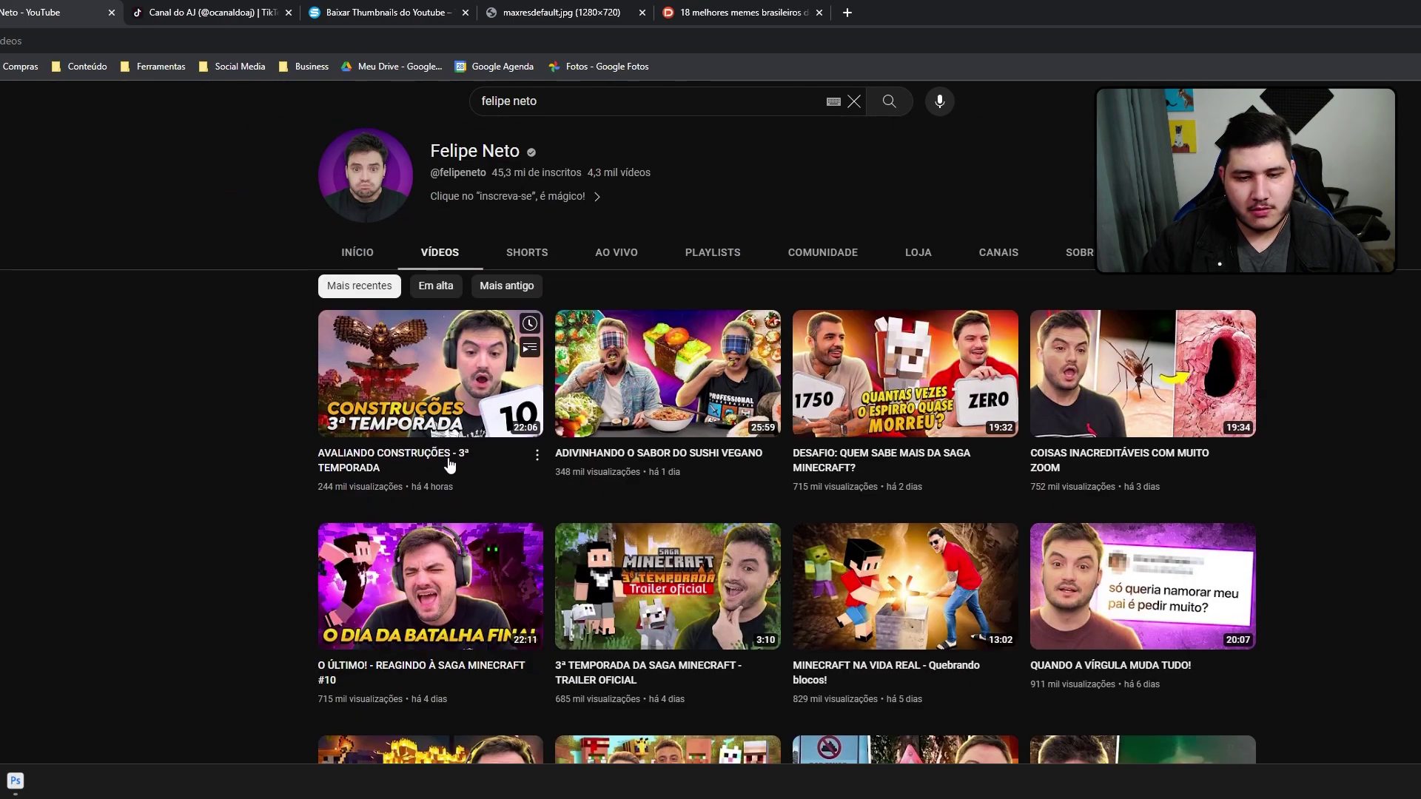
left_click(435, 285)
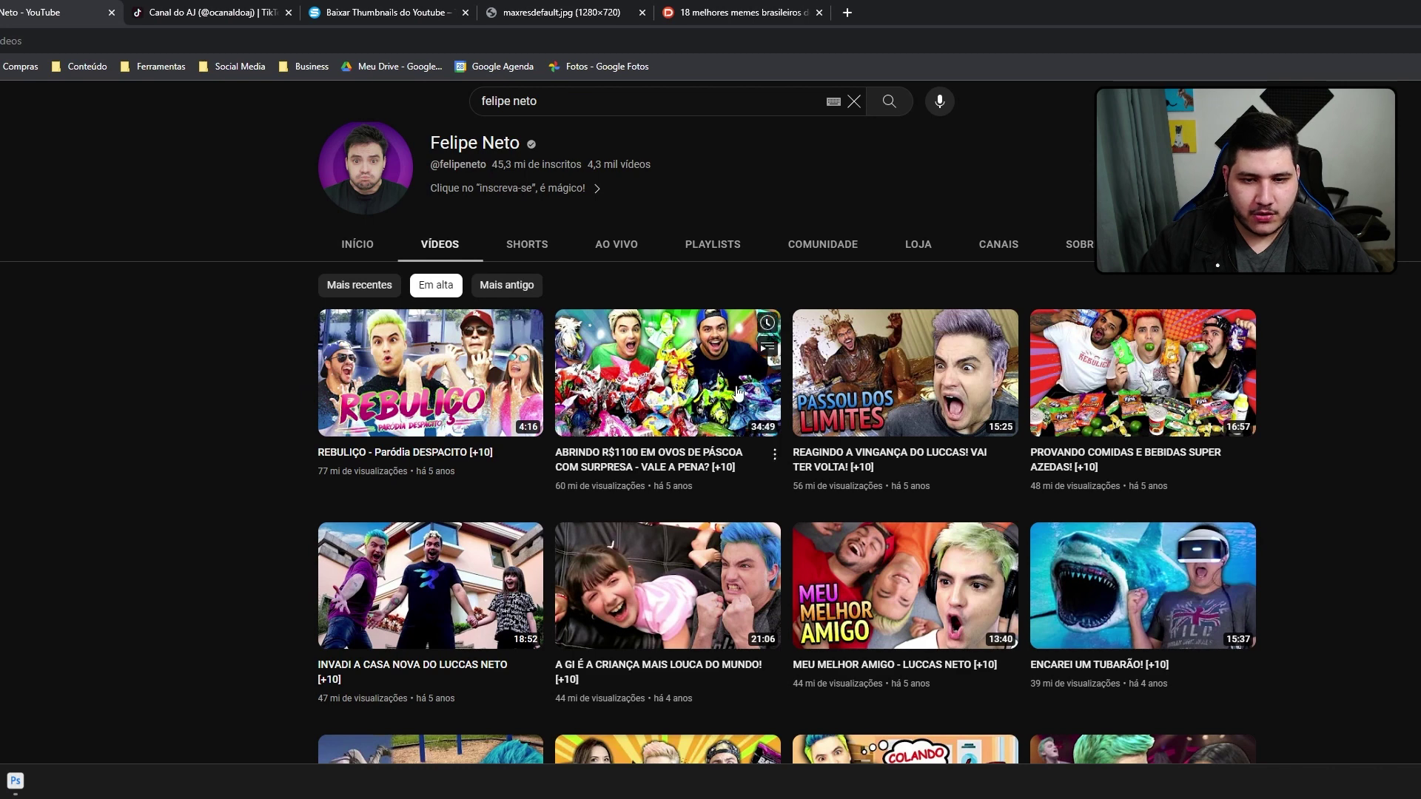
key("ctrl+4")
key("ctrl+w")
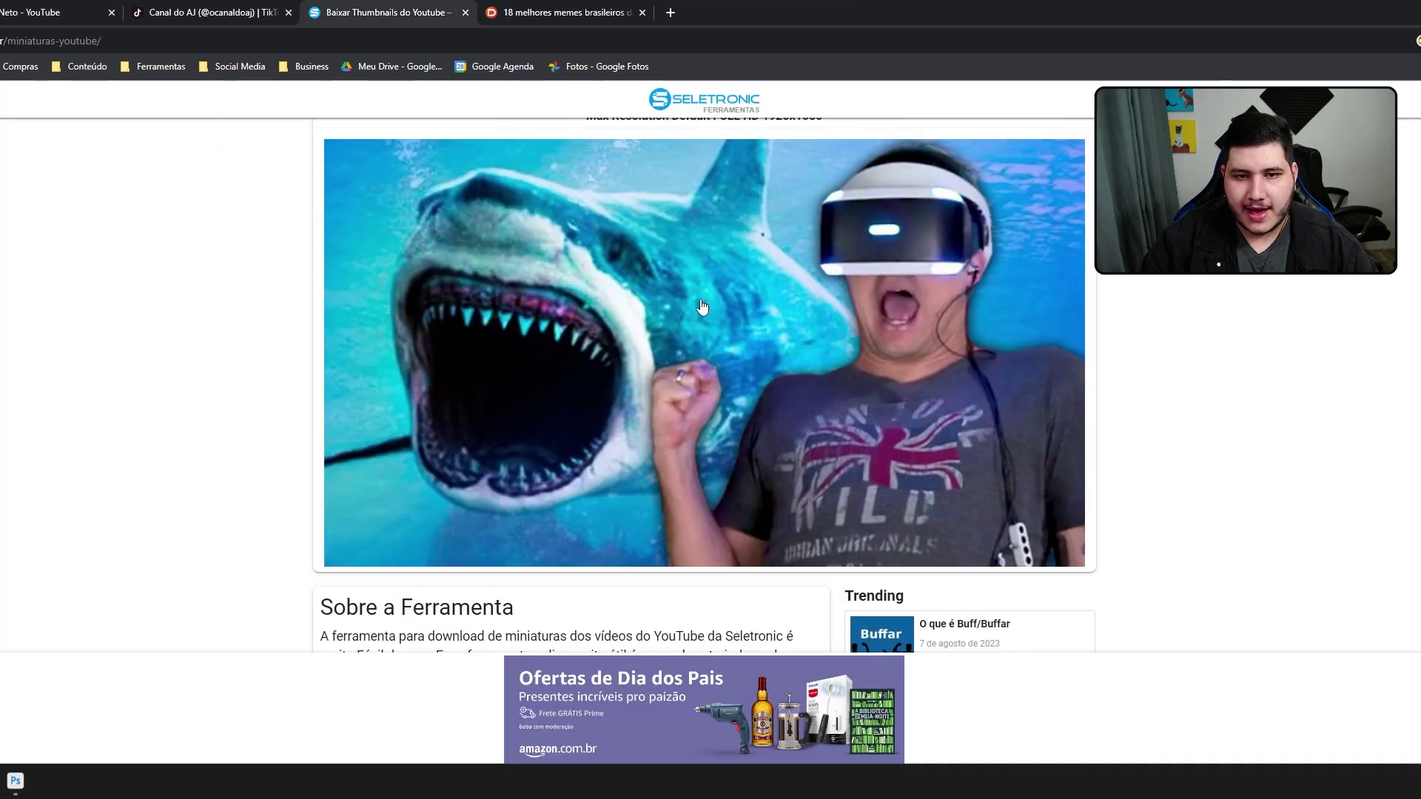
Place the shark thumbnail, scale and position it, and generative-fill the empty canvas areas
left_click(702, 307)
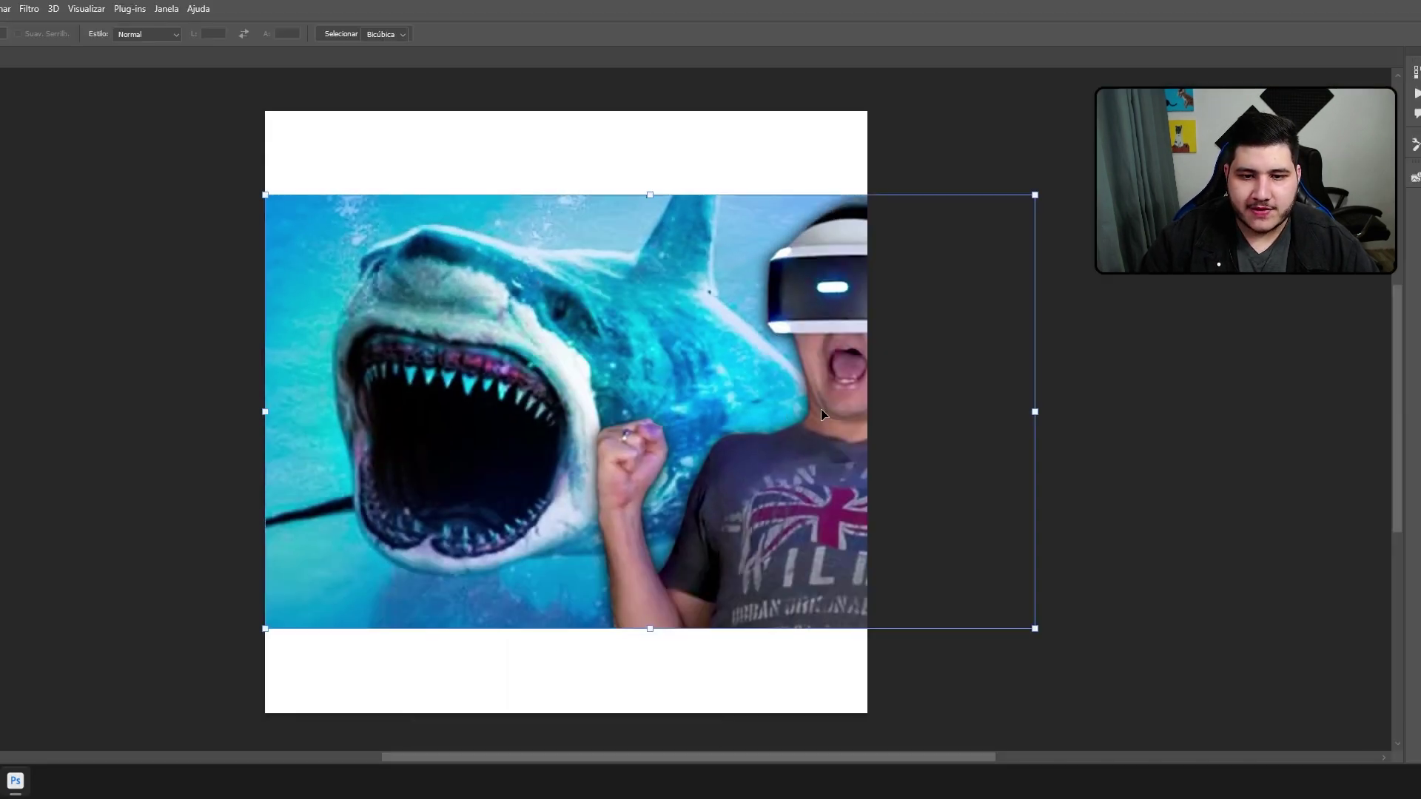
left_click_drag(1034, 411, 915, 411)
mouse_move(738, 393)
left_mouse_down()
mouse_move(667, 380)
mouse_move(653, 398)
left_mouse_up()
key("Return")
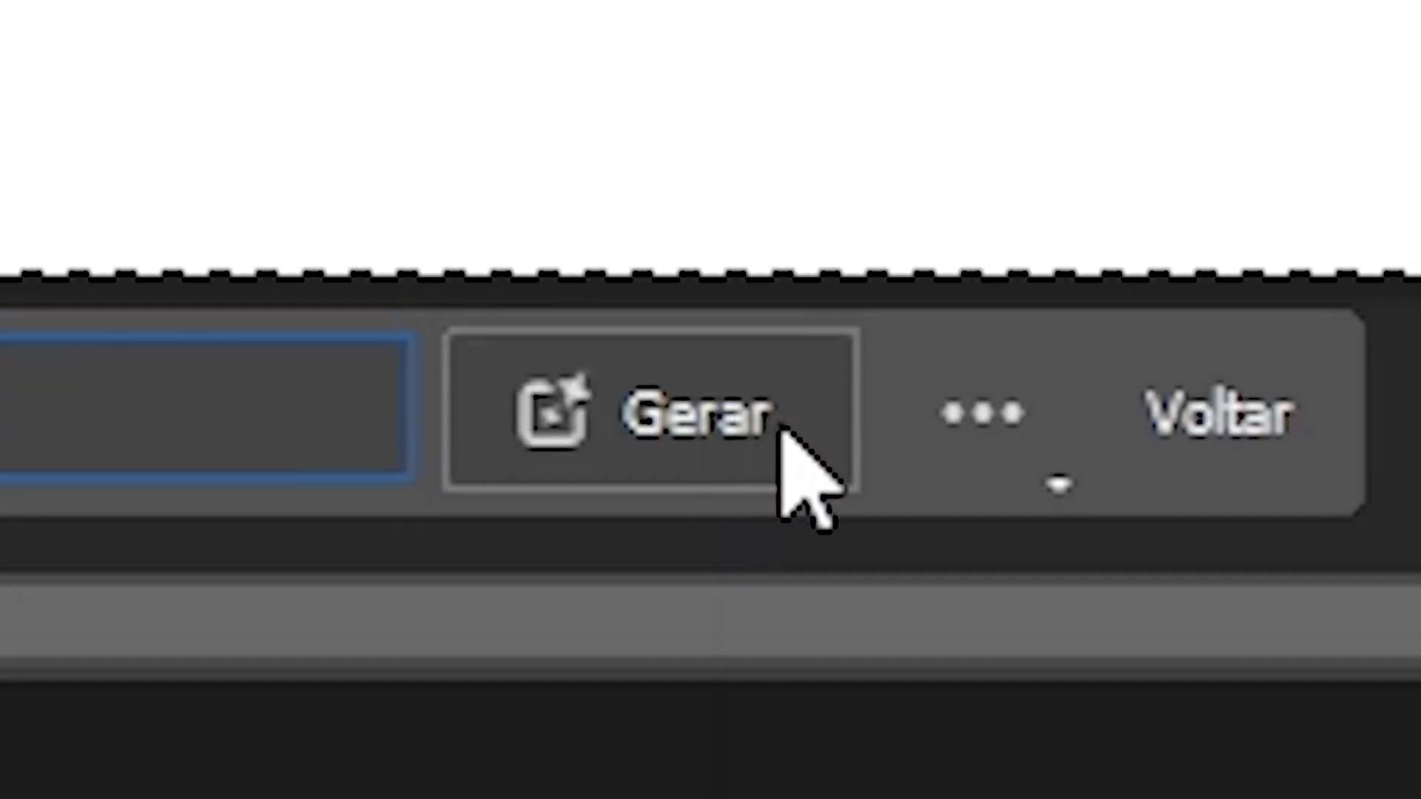
left_click(784, 435)
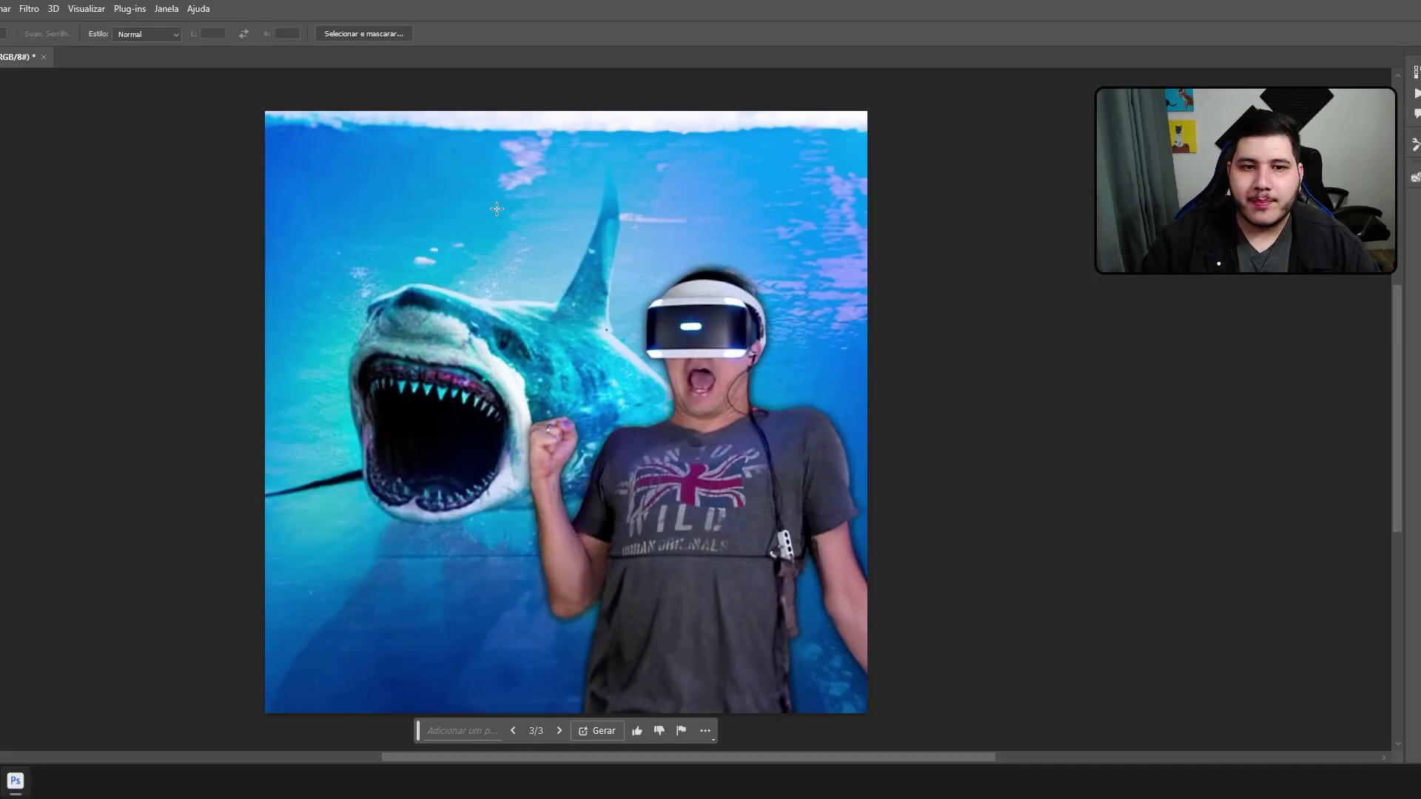
left_click_drag(446, 144, 980, 131)
Generate a 'Submarine' in the top strip and keep the dark military variation 3/3
left_click(691, 242)
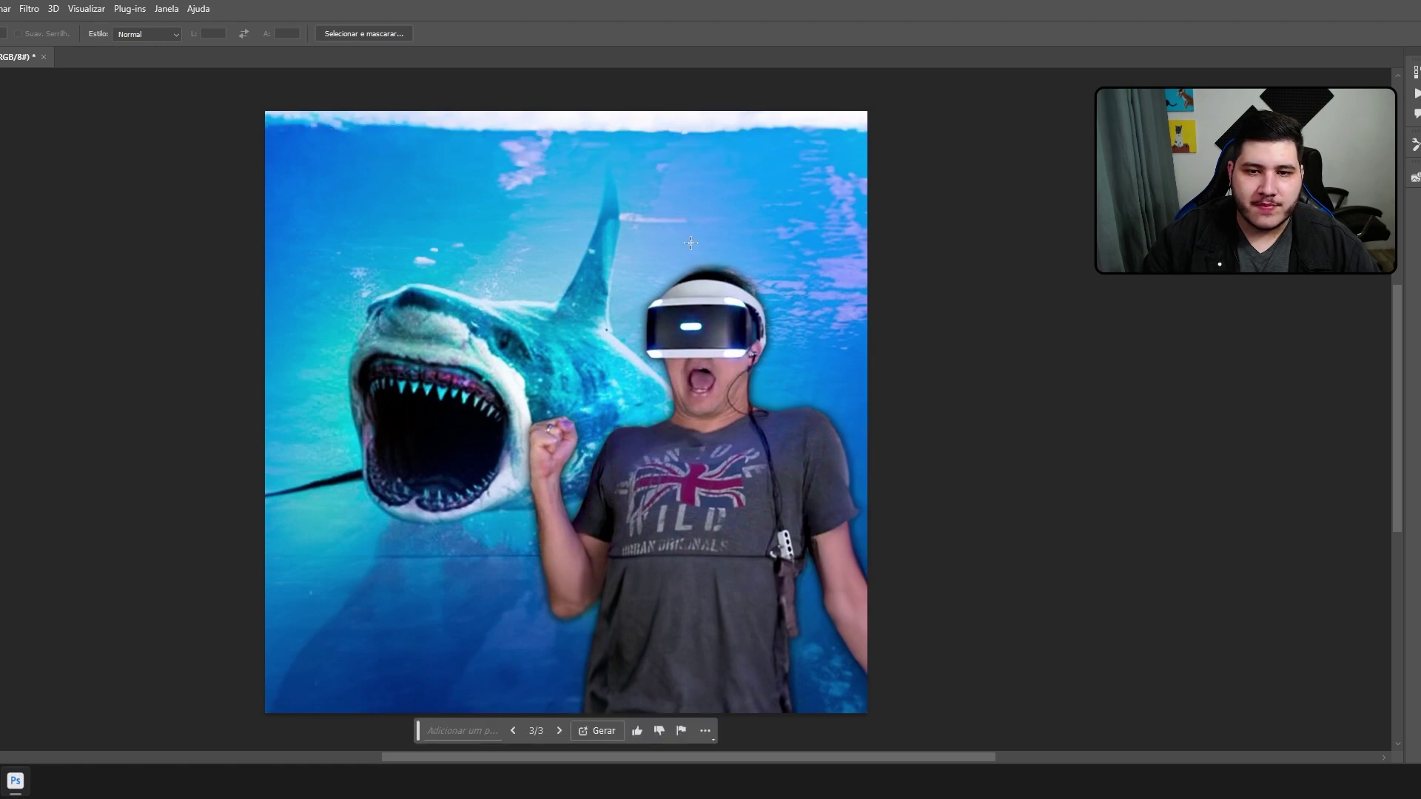
type("SUBN")
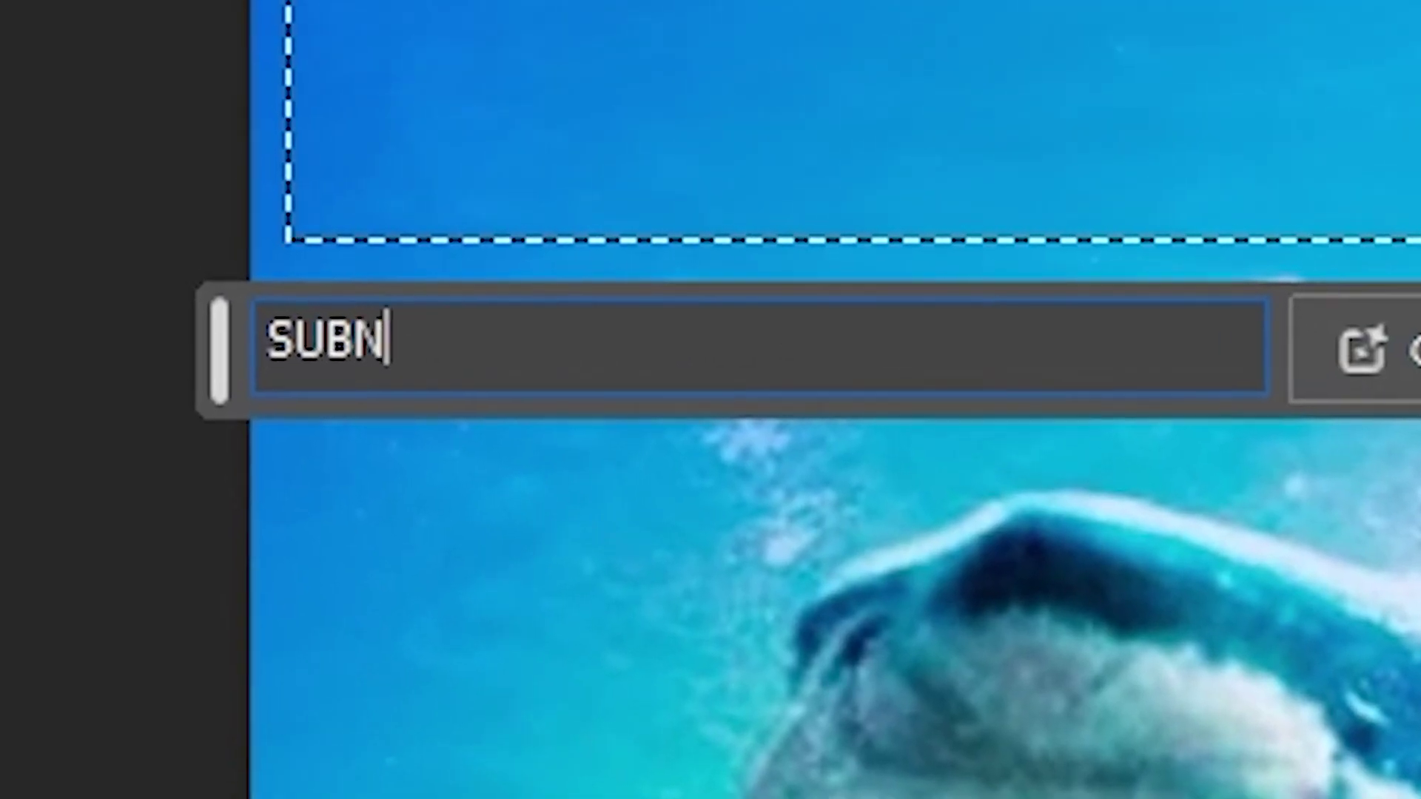
key("BackSpace")
key("BackSpace")
key("BackSpace")
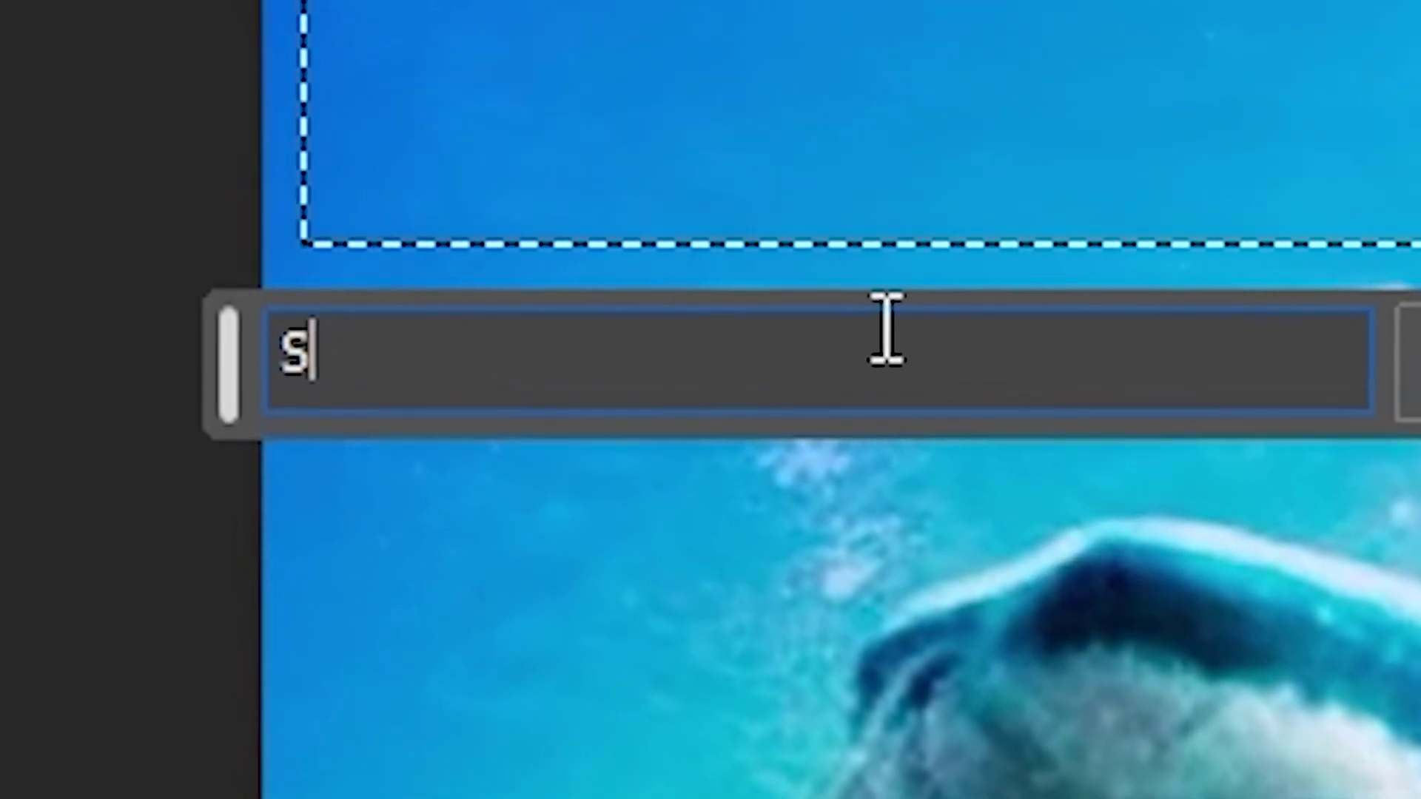
type("ur")
key("BackSpace")
type("b")
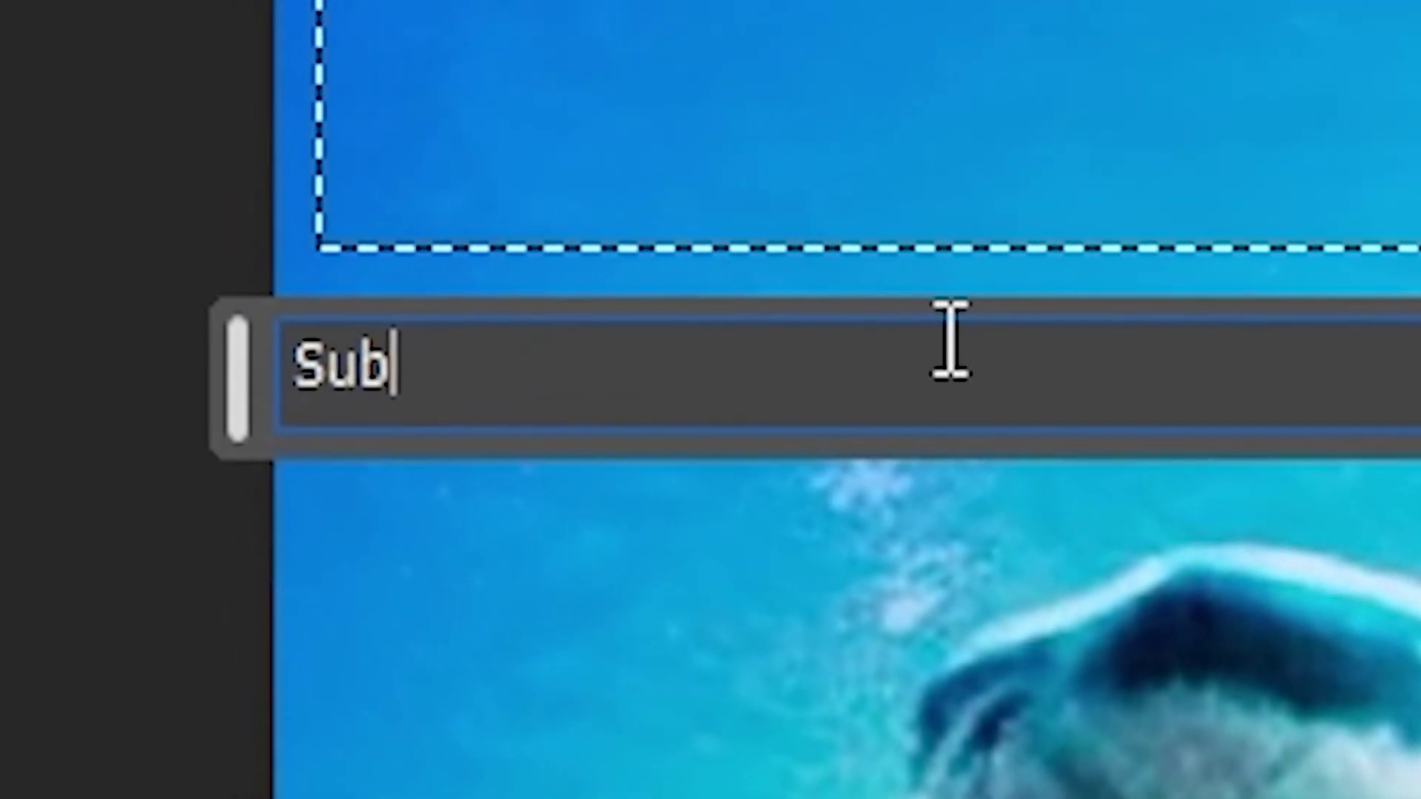
type("marn")
key("Return")
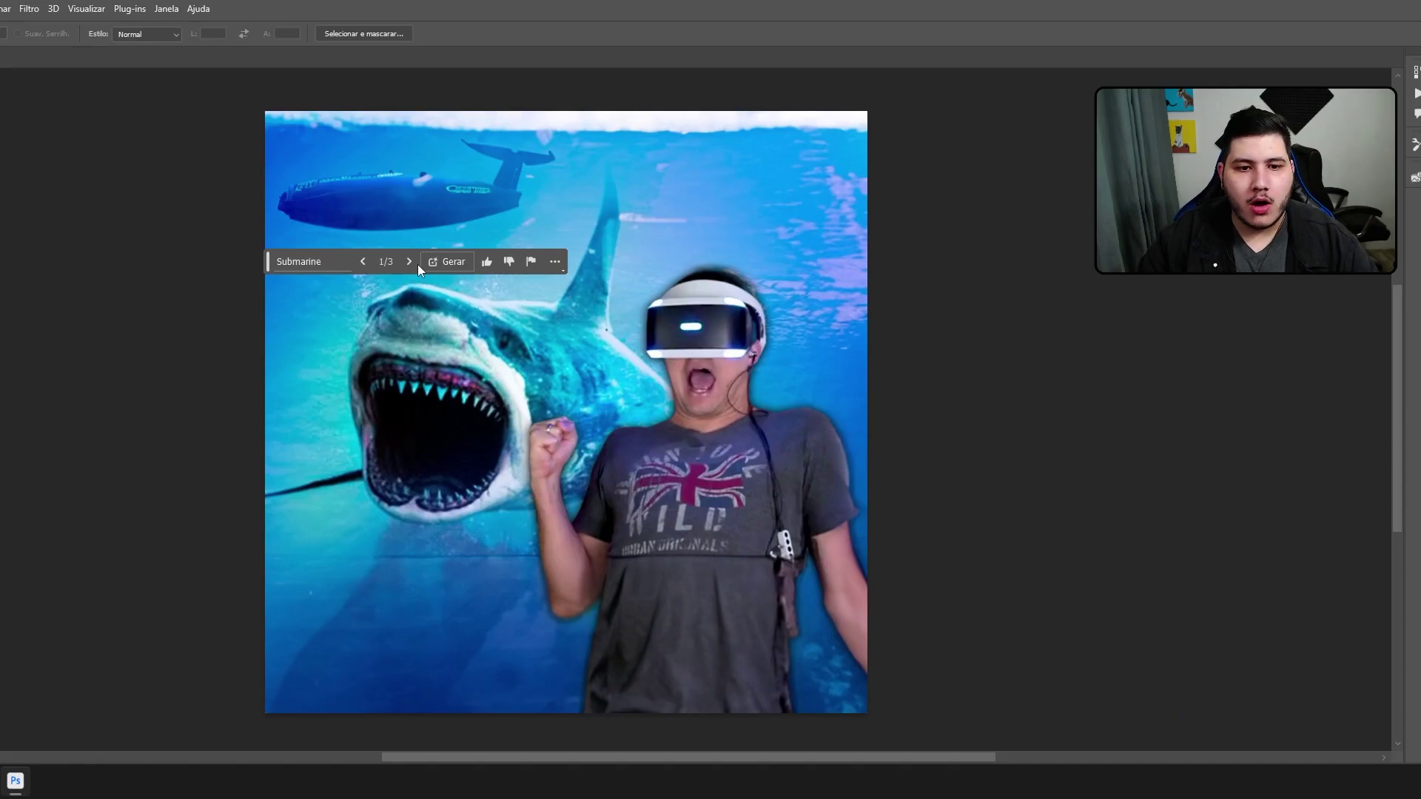
double_click(409, 262)
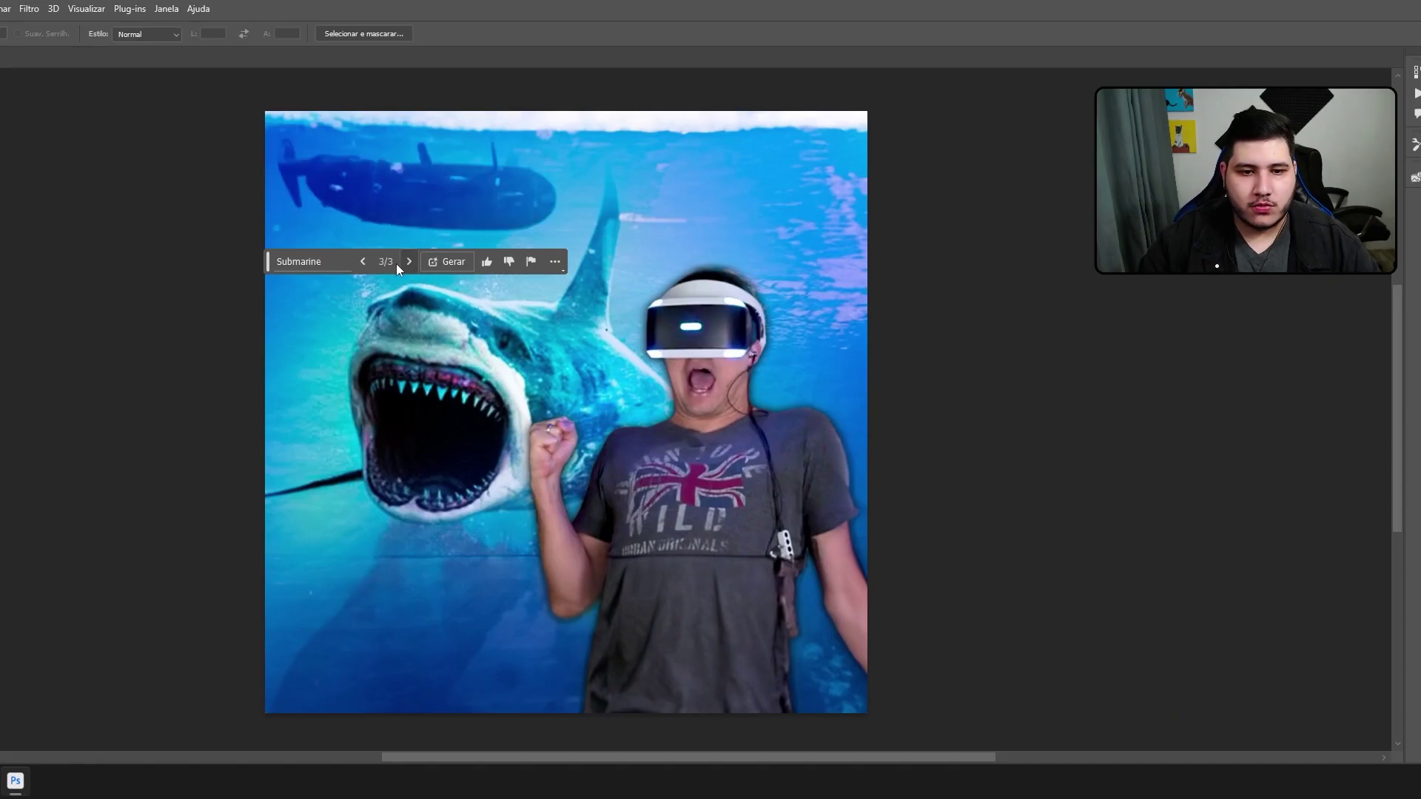
left_click(367, 260)
left_click(408, 262)
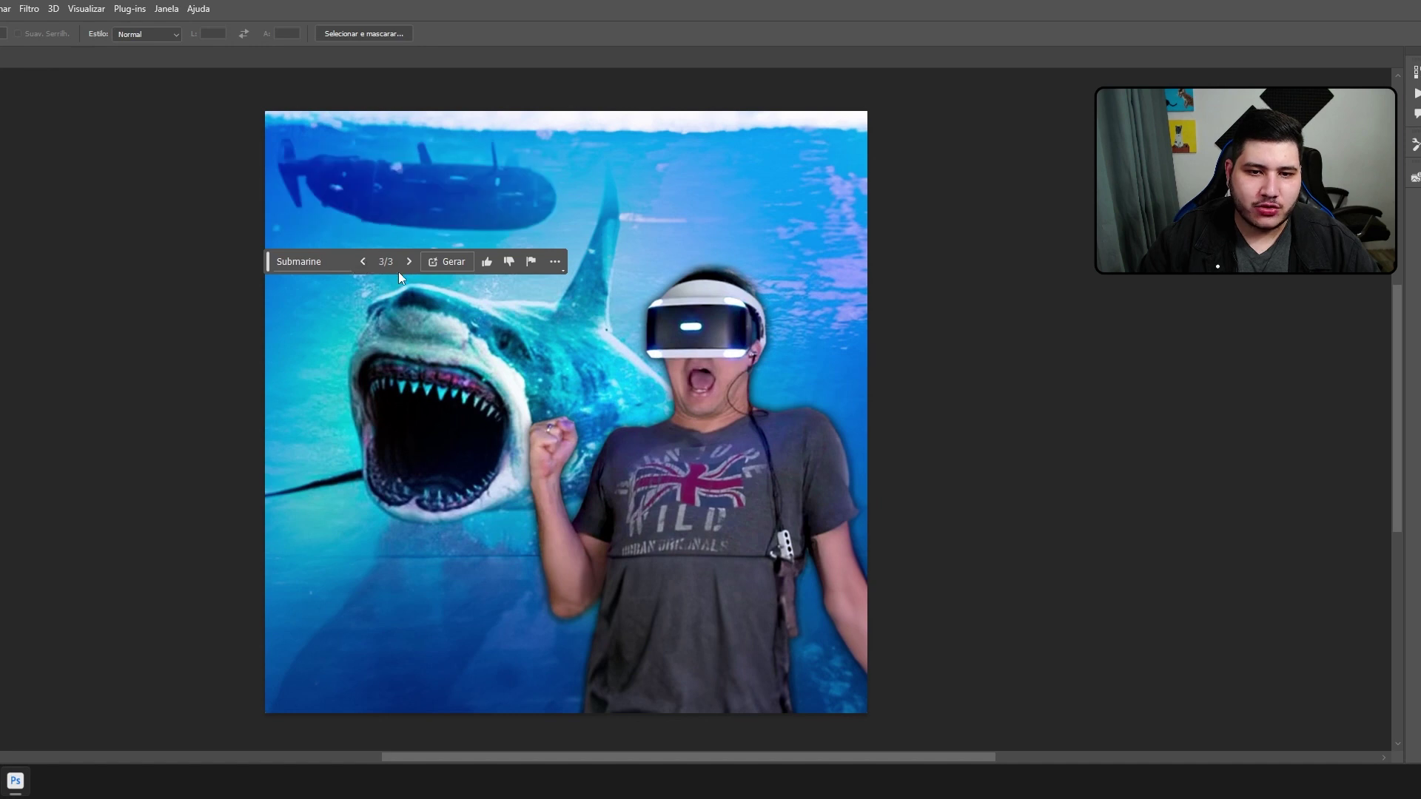
key("ctrl+d")
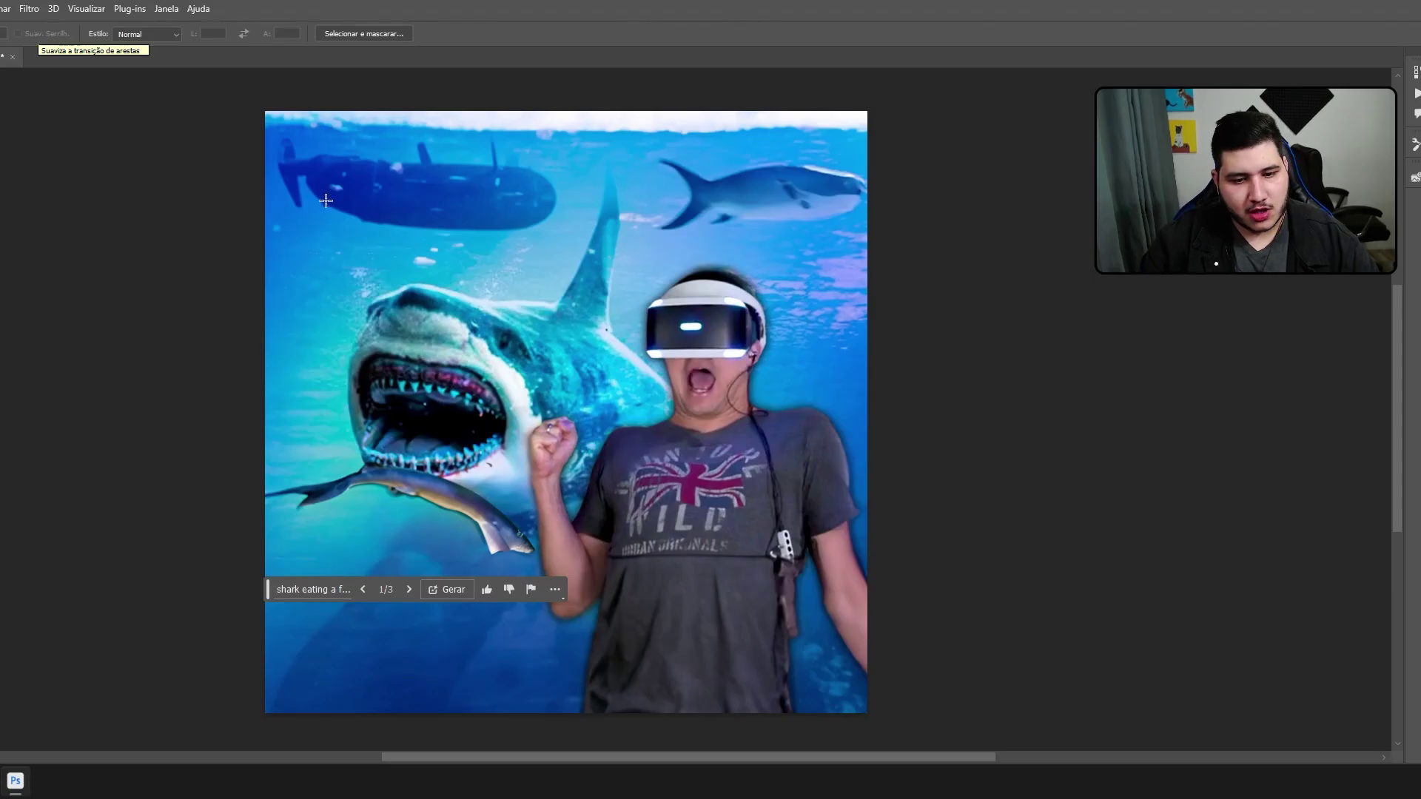
Browse the generated variations at the shark's mouth, then undo them
left_click(409, 590)
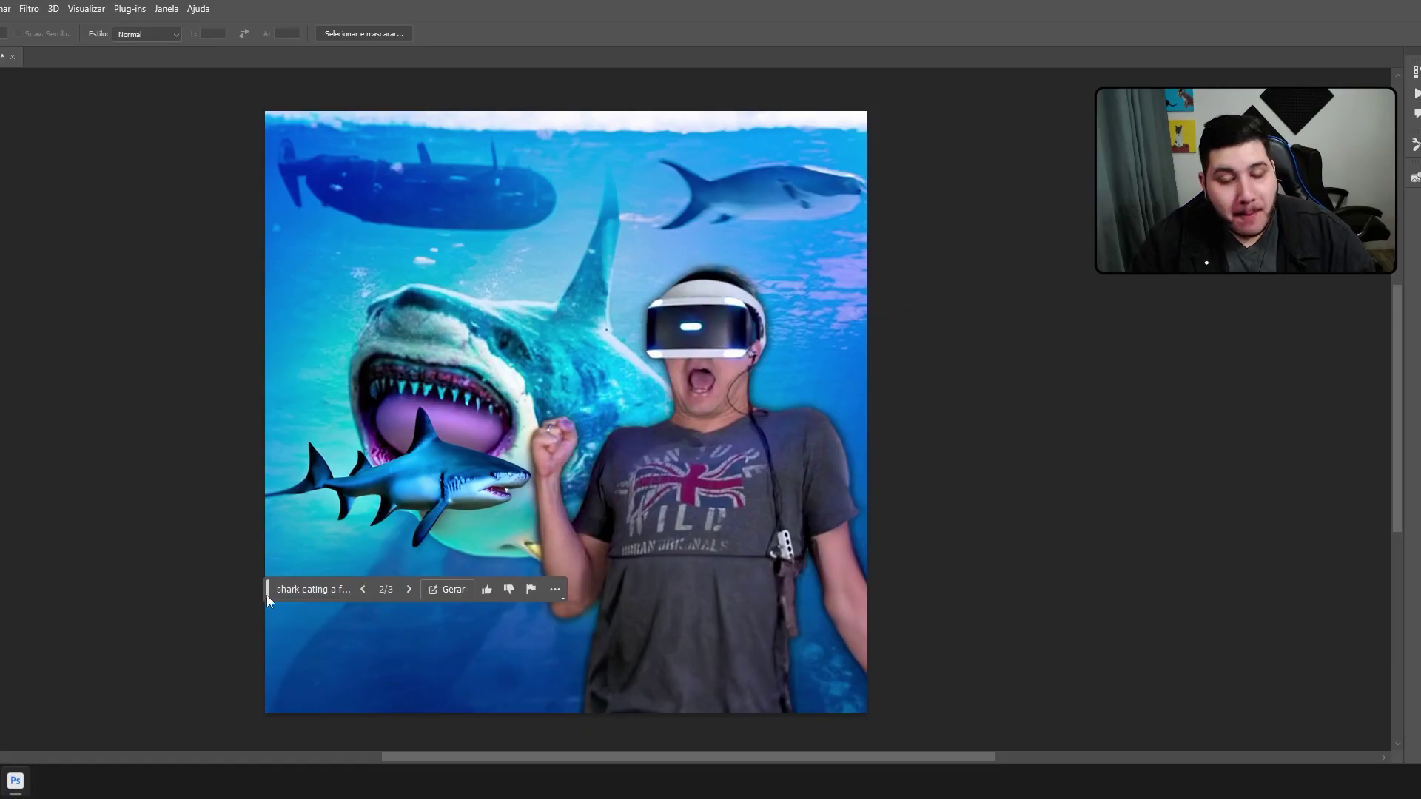
left_click(407, 589)
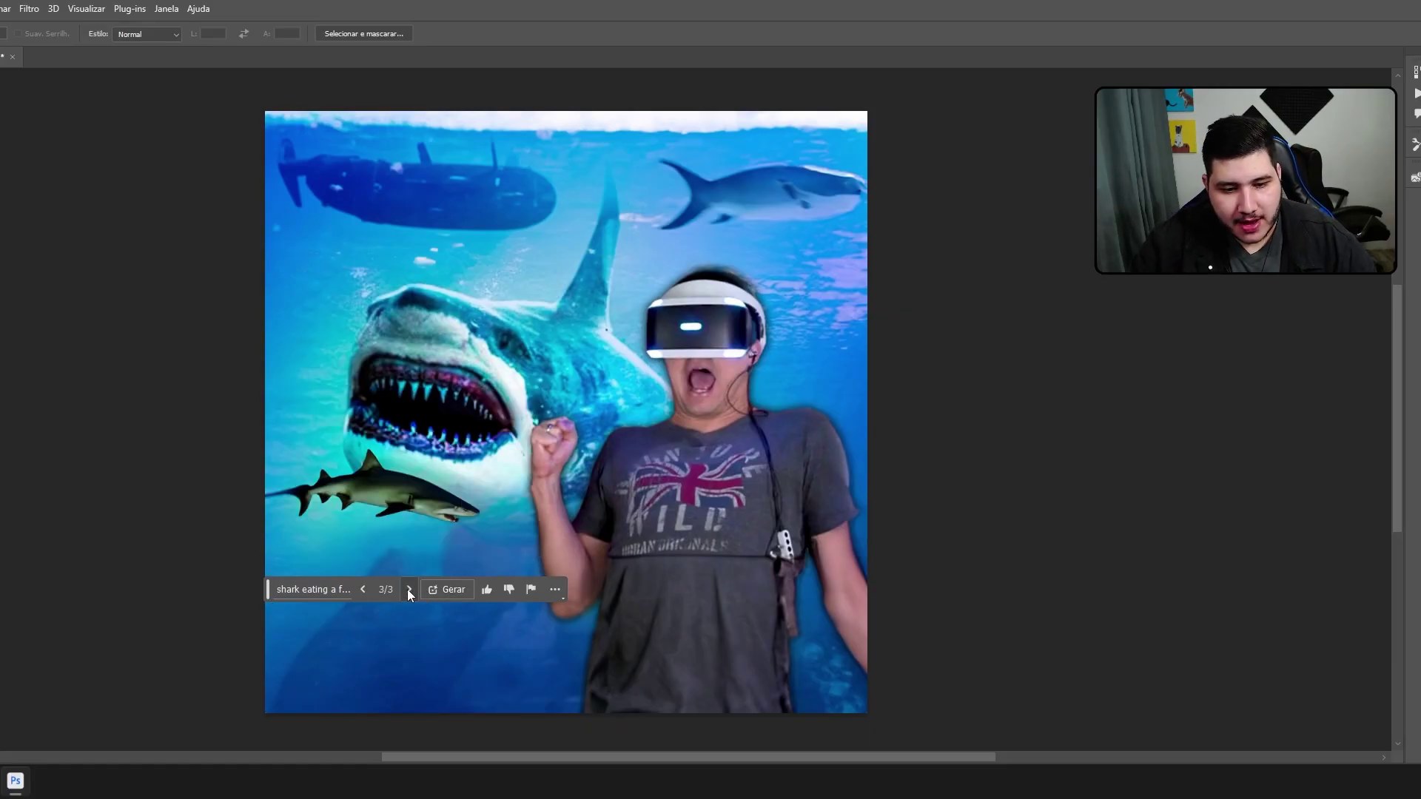
left_click(313, 589)
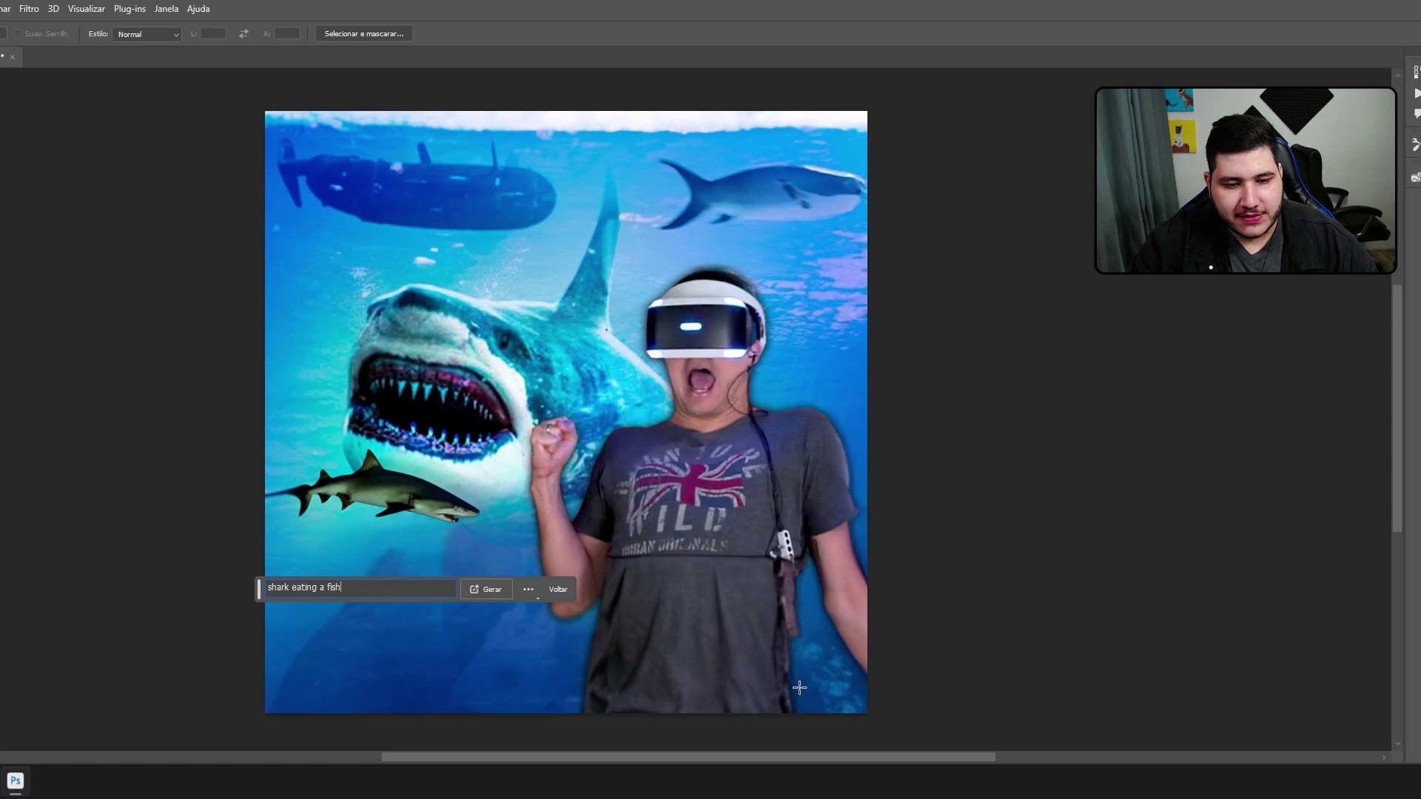
key("ctrl+z")
Generate 'eating a fish' in the shark's jaws and keep variation 2/3
left_click(315, 589)
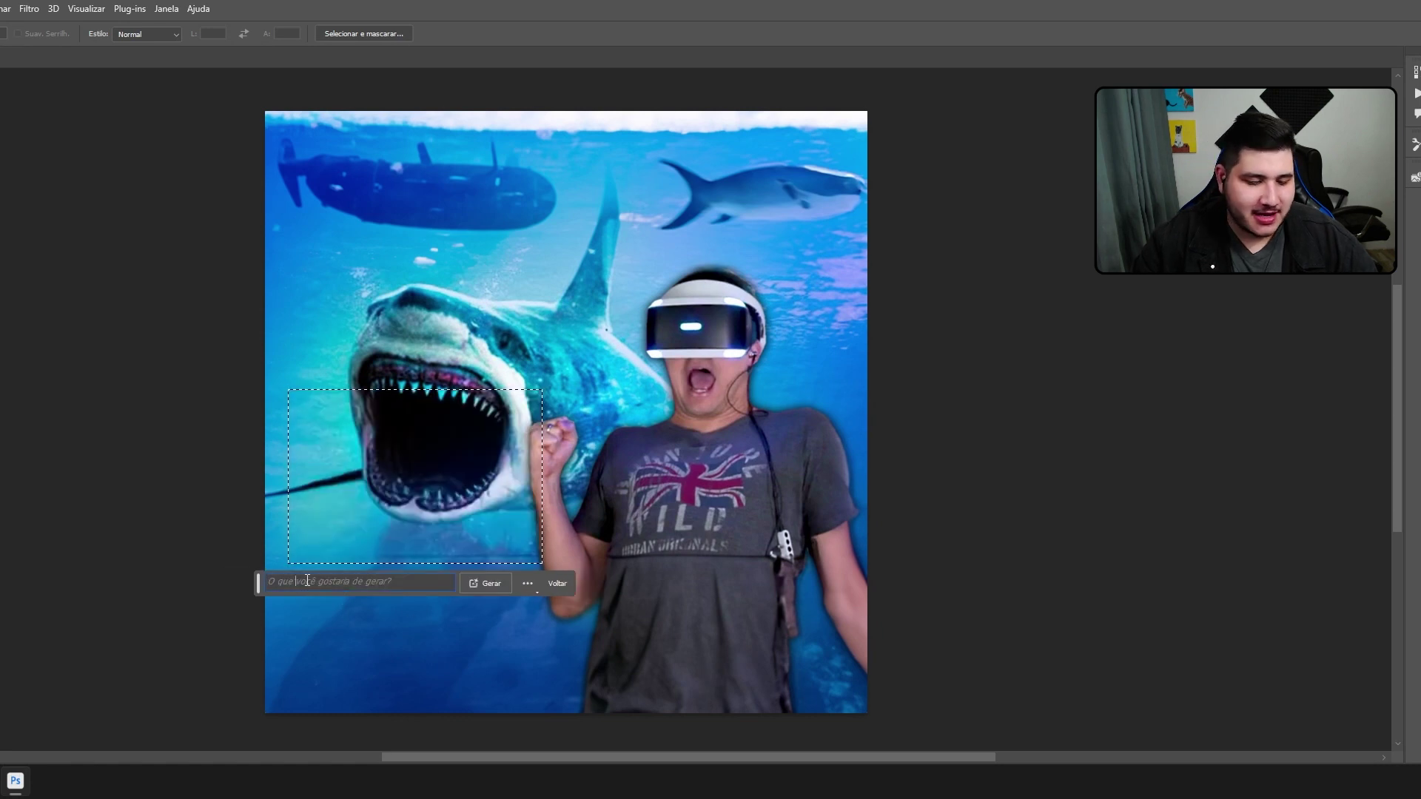
type("eating a ")
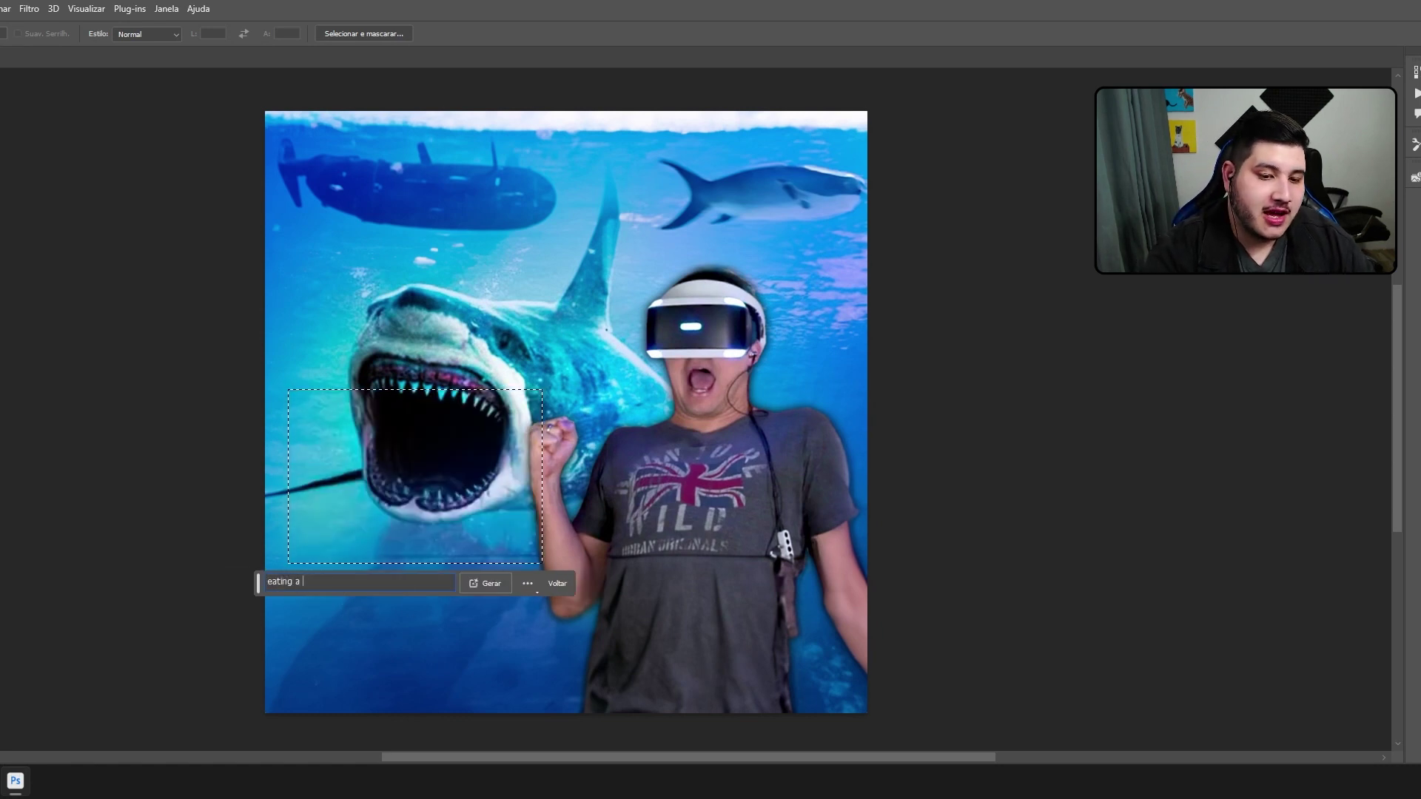
type("fis")
key("Return")
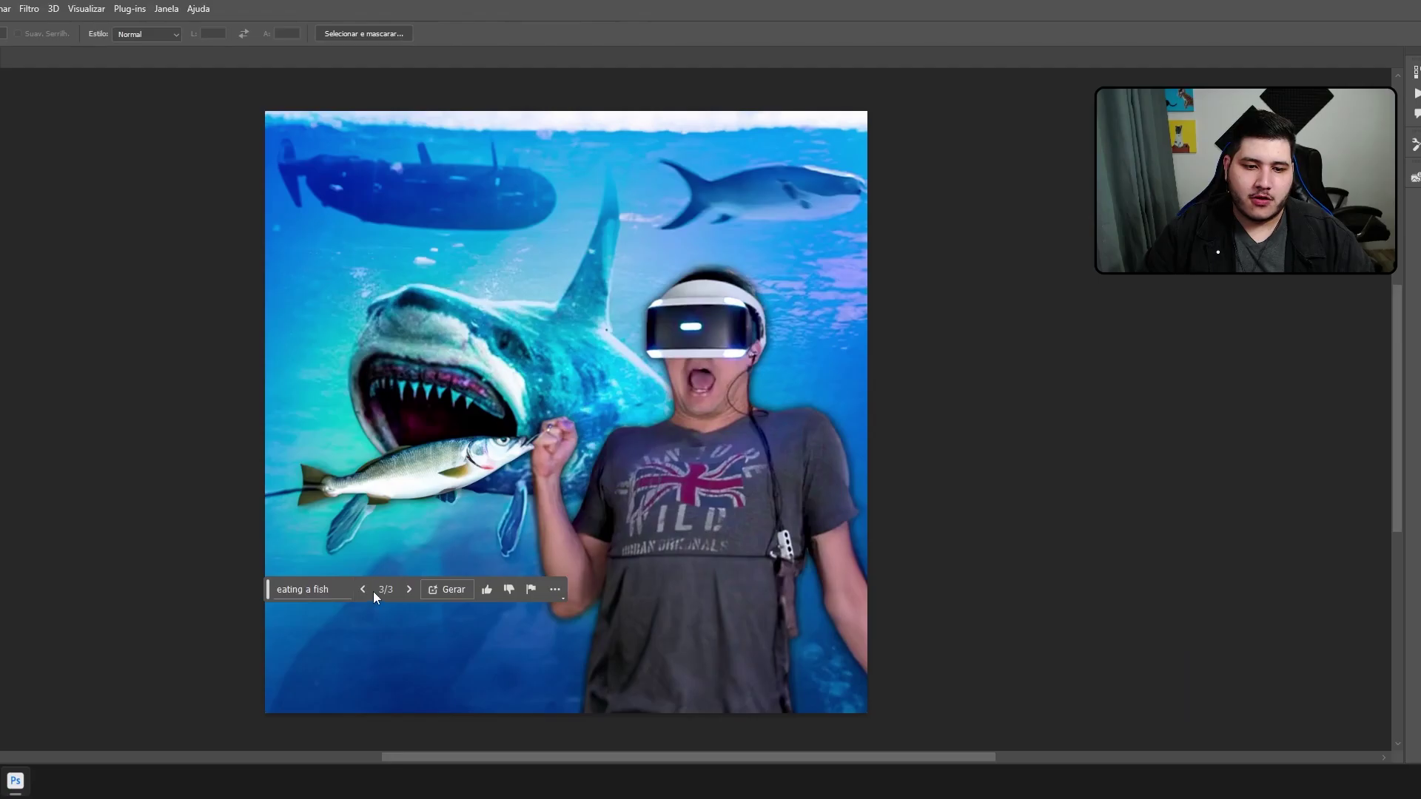
left_click(362, 588)
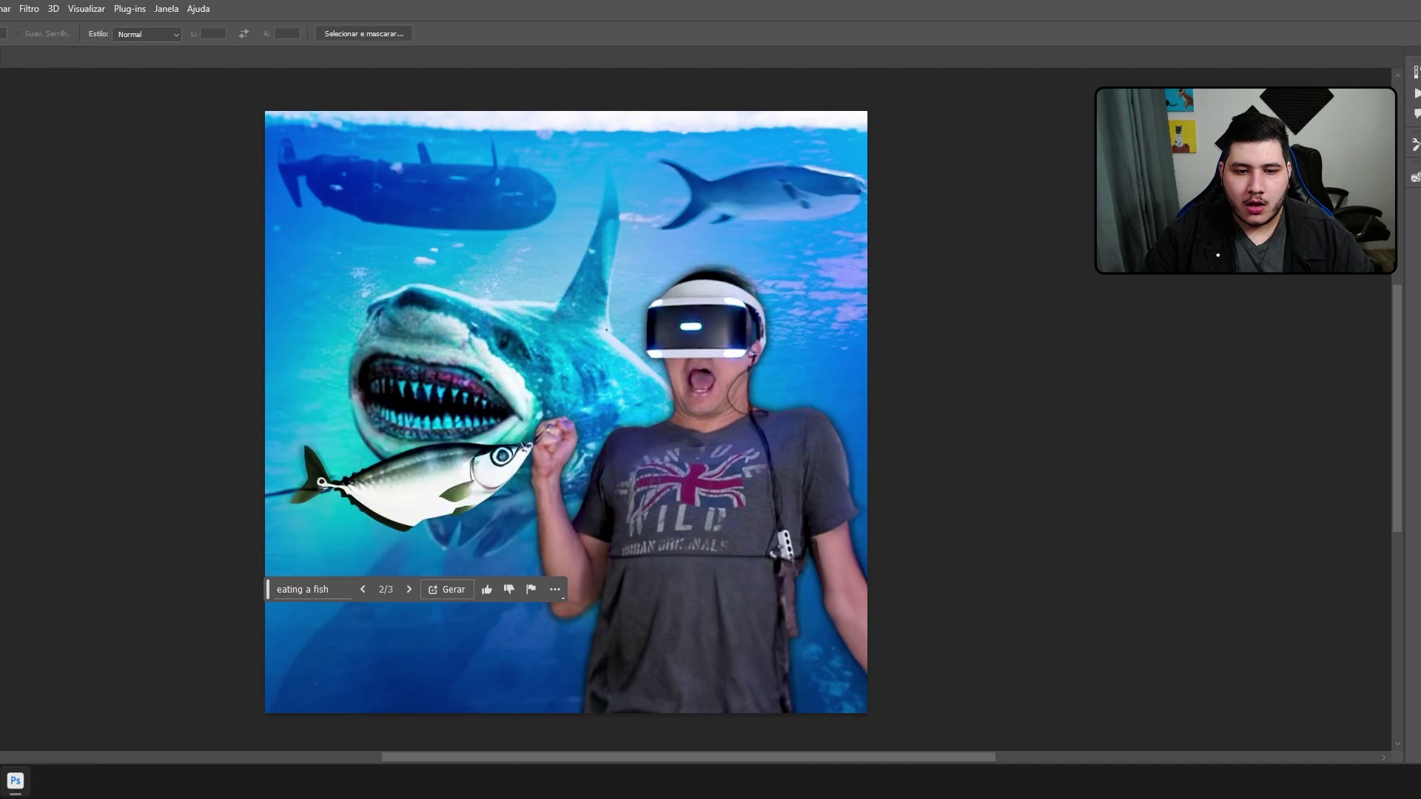
key("ctrl+d")
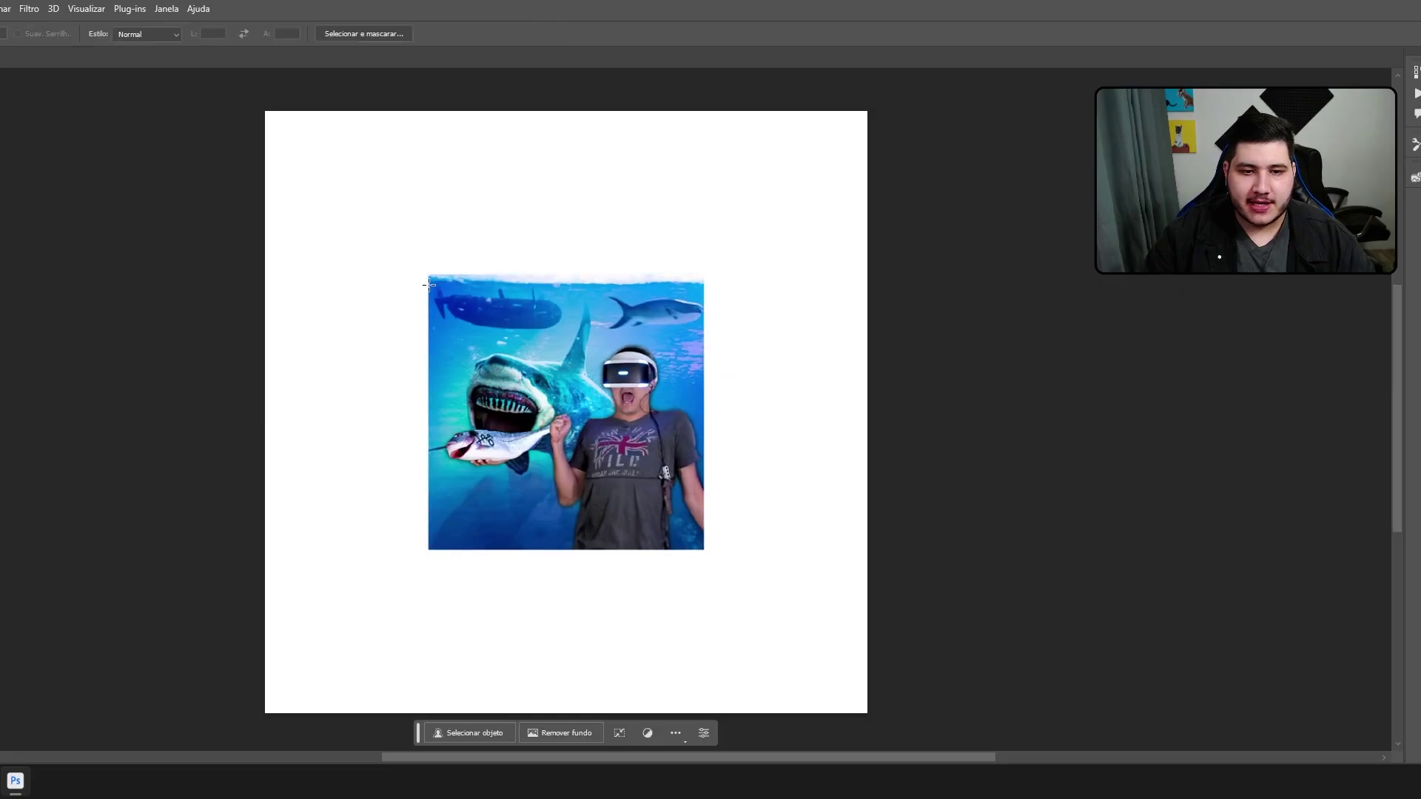
Shrink the thumbnail to the canvas centre and generate underwater surroundings, viewing variation 3
key("ctrl+t")
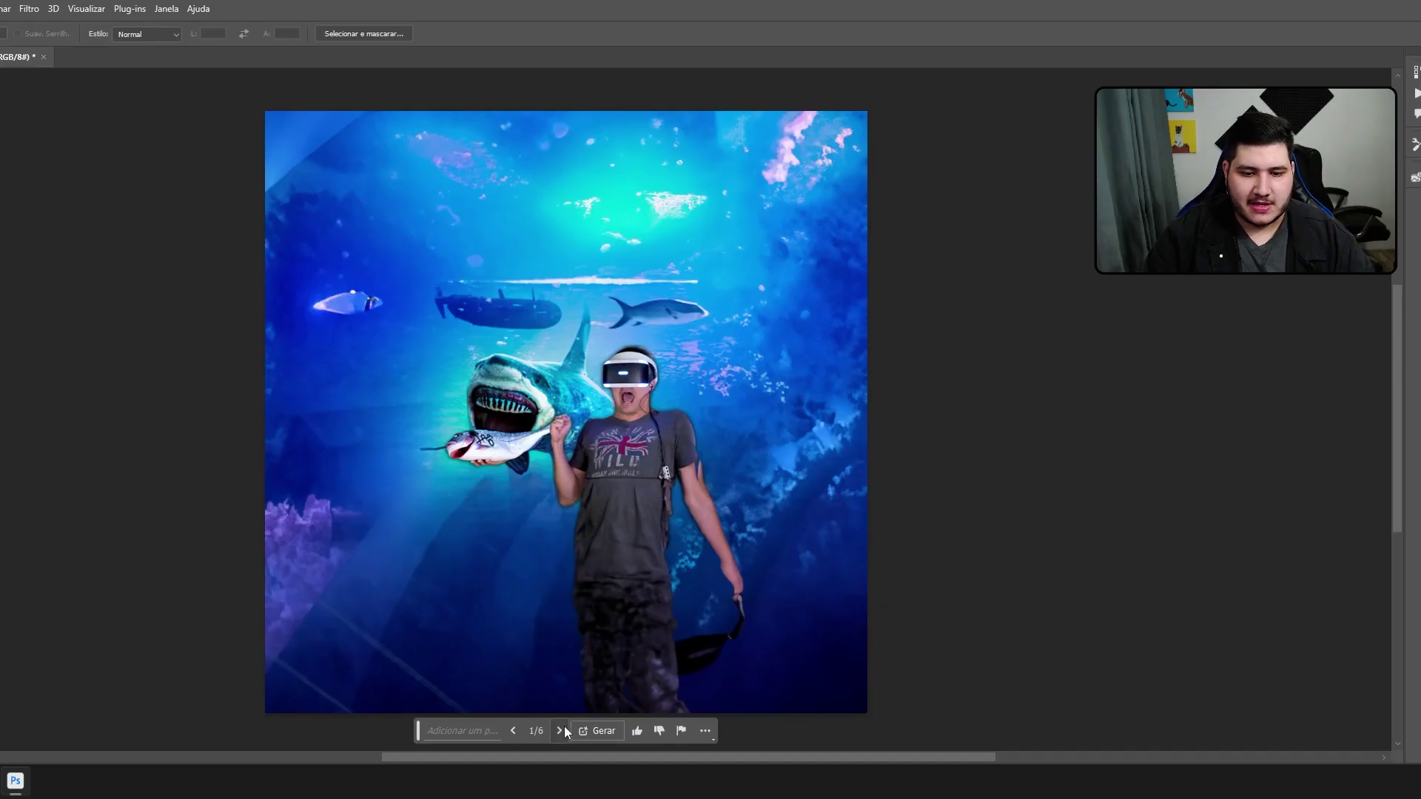
double_click(560, 730)
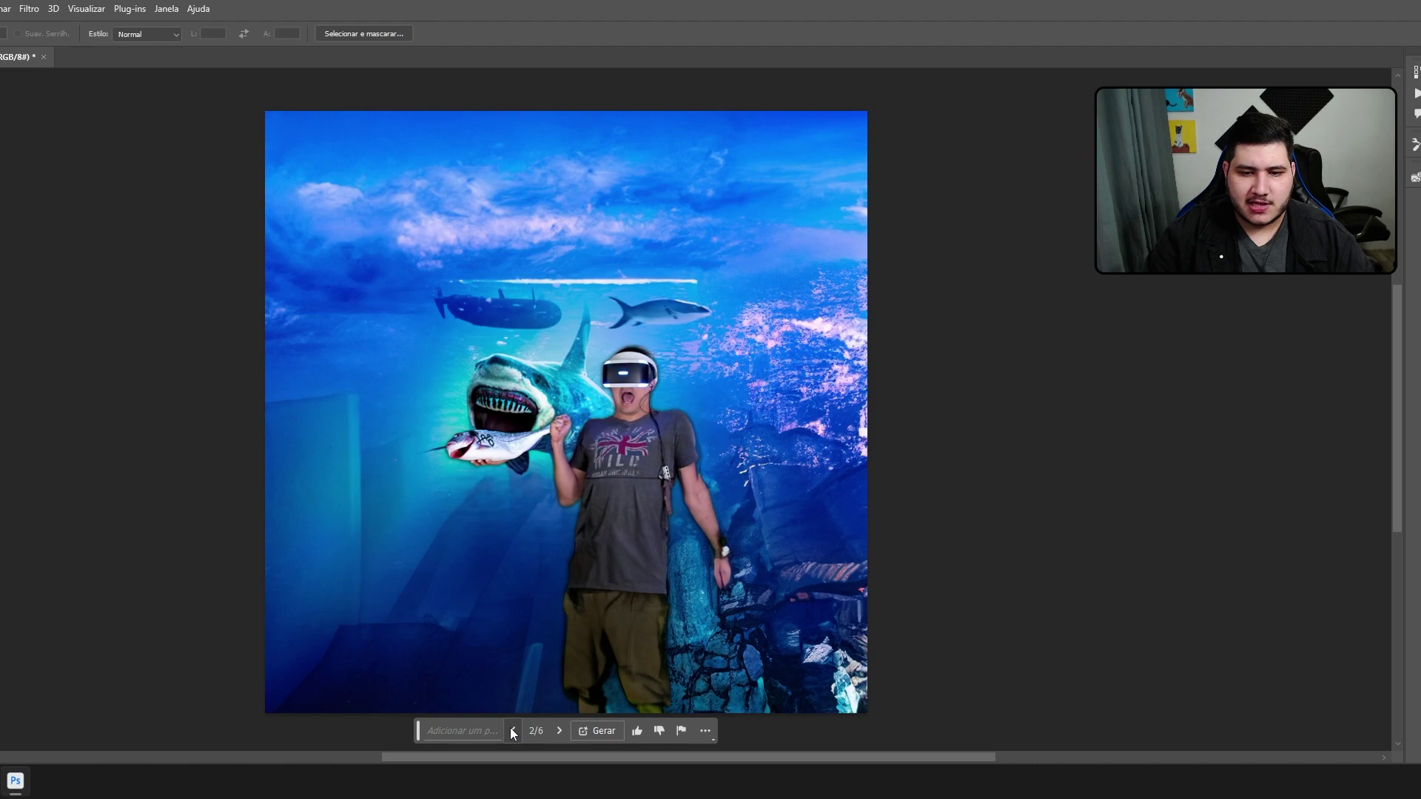
Use background variation 1/6 and generate a pale arm beside the man's right hand
left_click(513, 732)
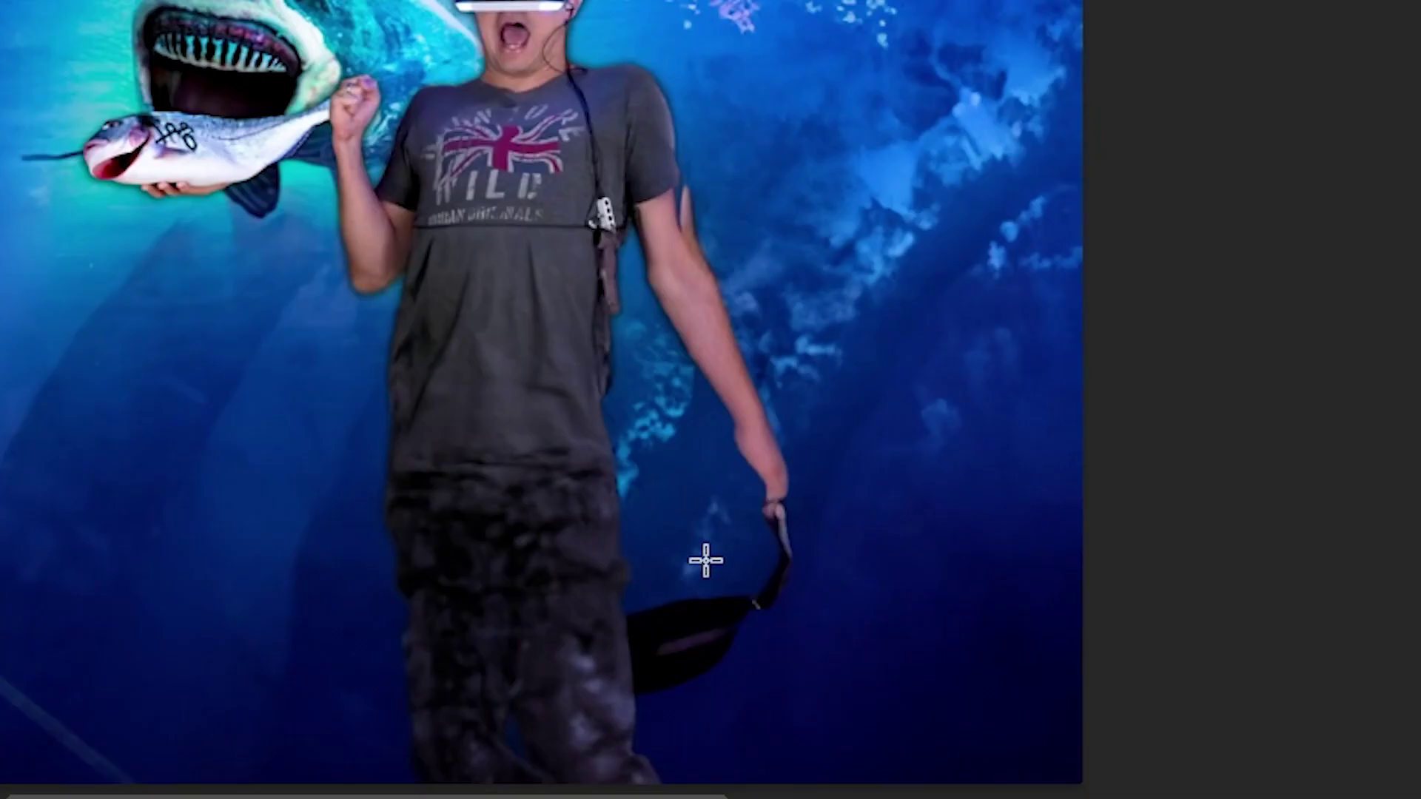
left_click_drag(747, 434, 843, 612)
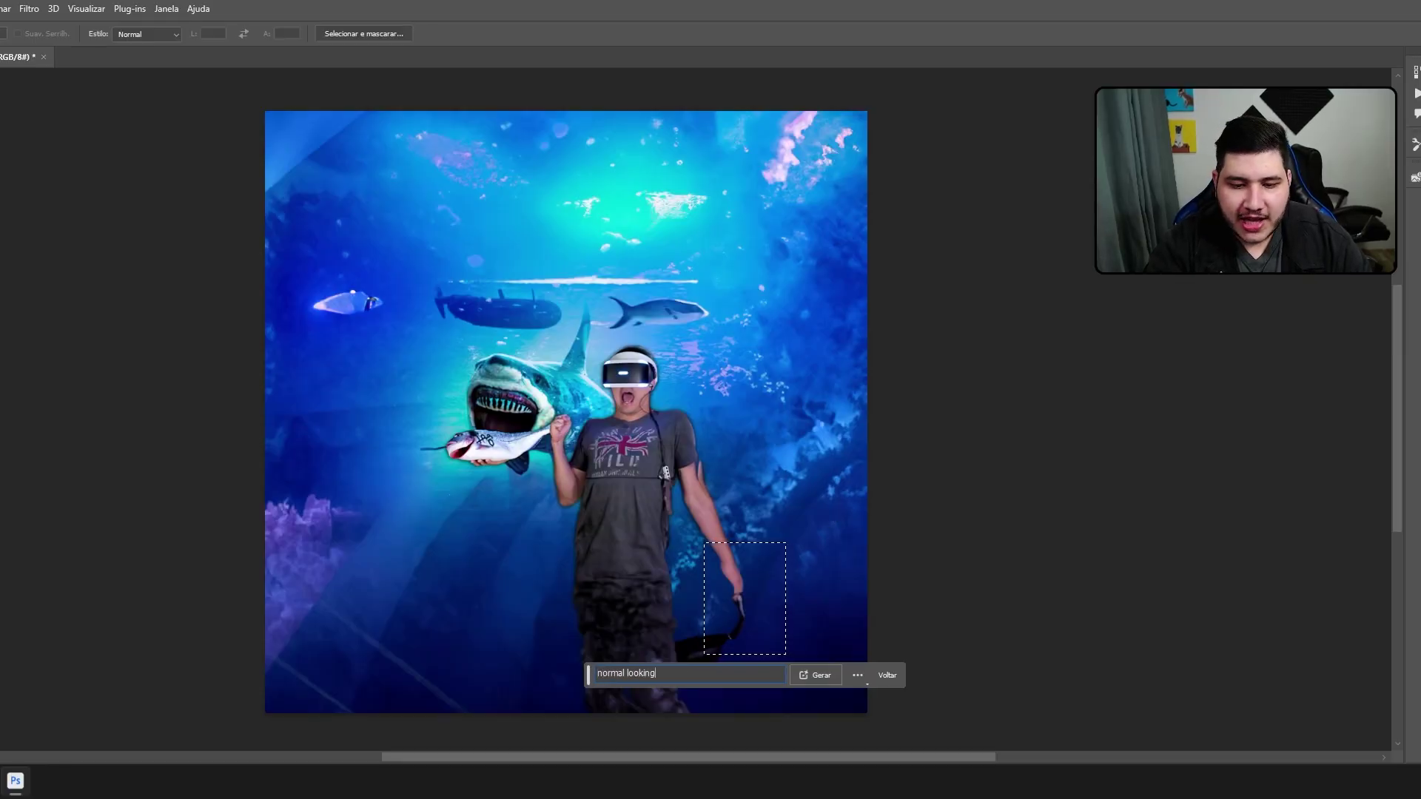
key("Return")
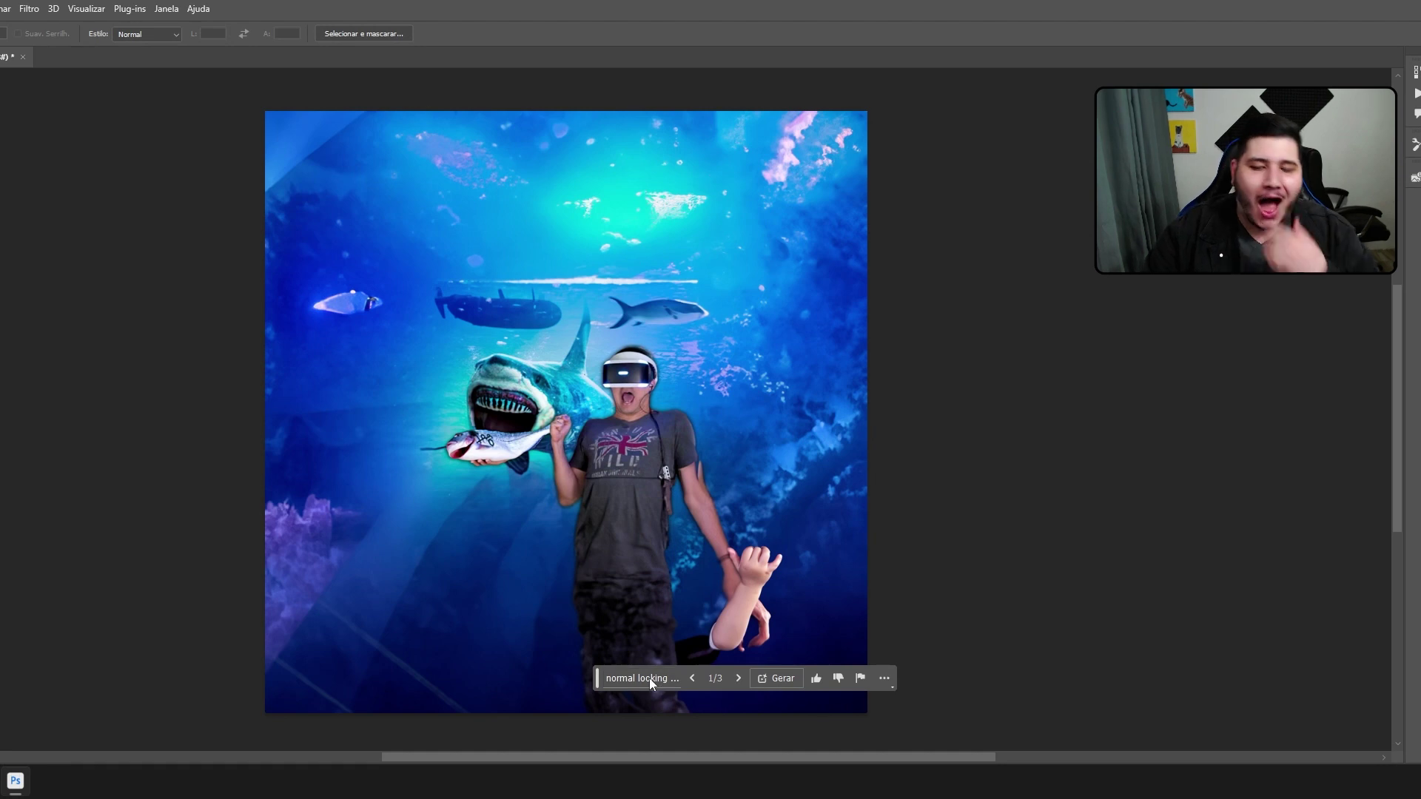
left_click(688, 681)
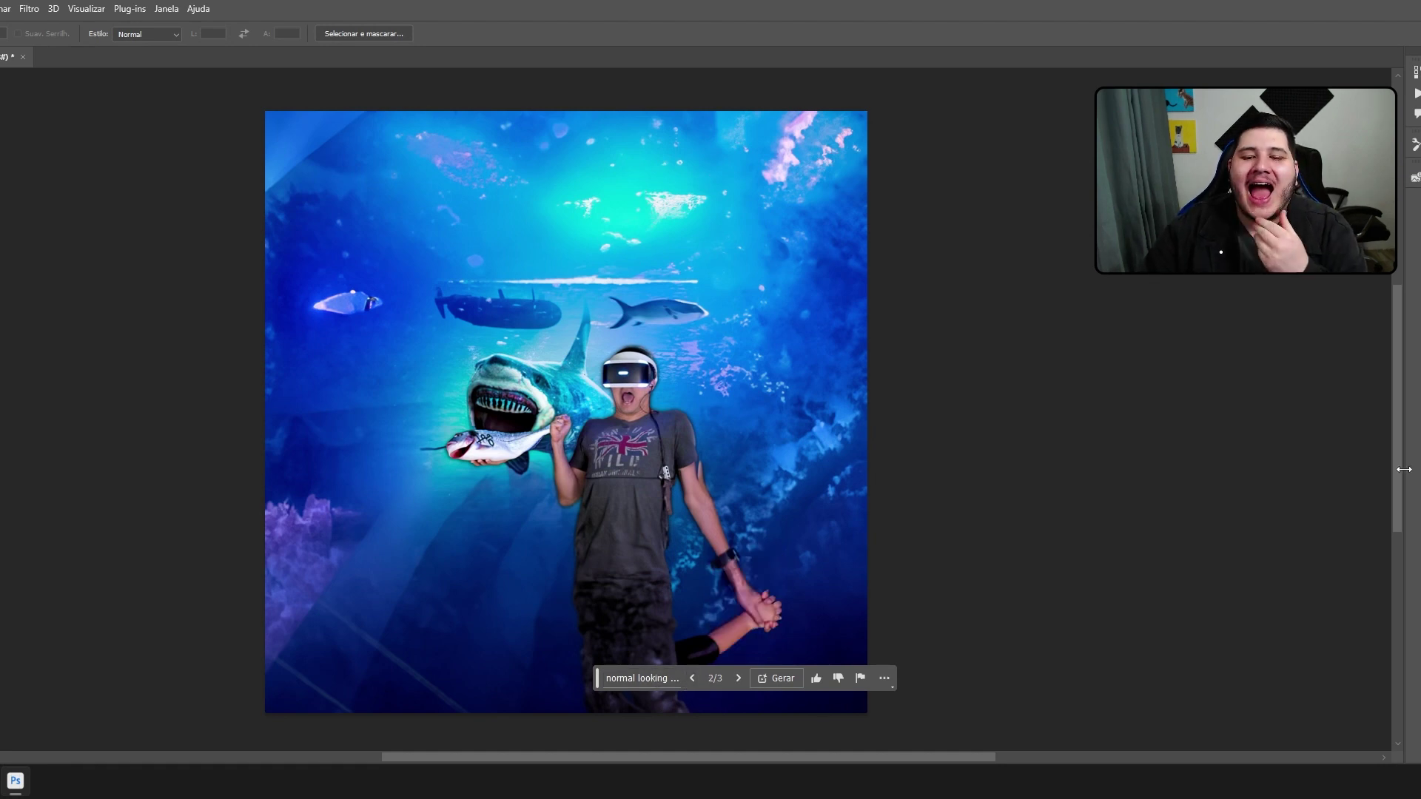
left_click(689, 679)
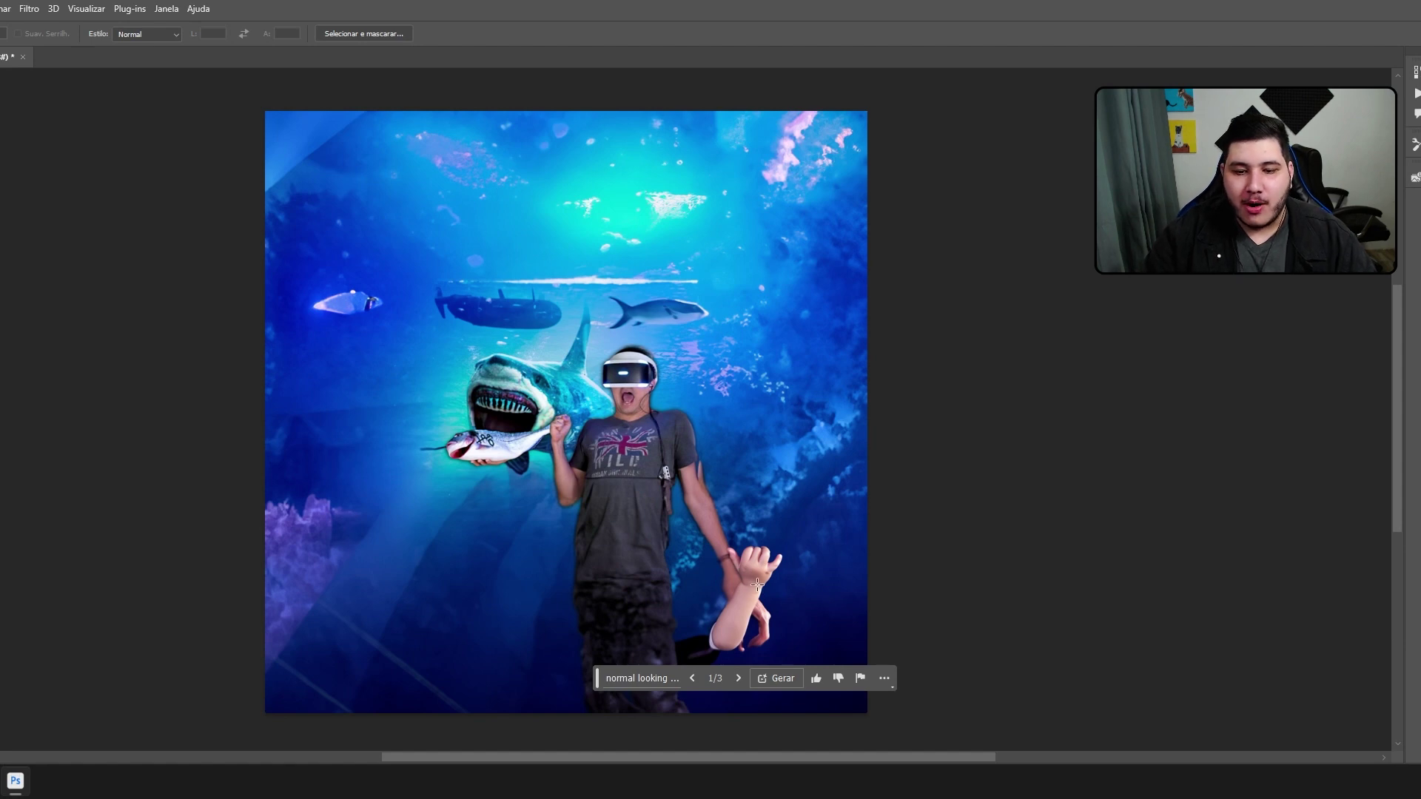
mouse_move(735, 592)
left_mouse_down()
mouse_move(789, 663)
mouse_move(824, 598)
left_mouse_up()
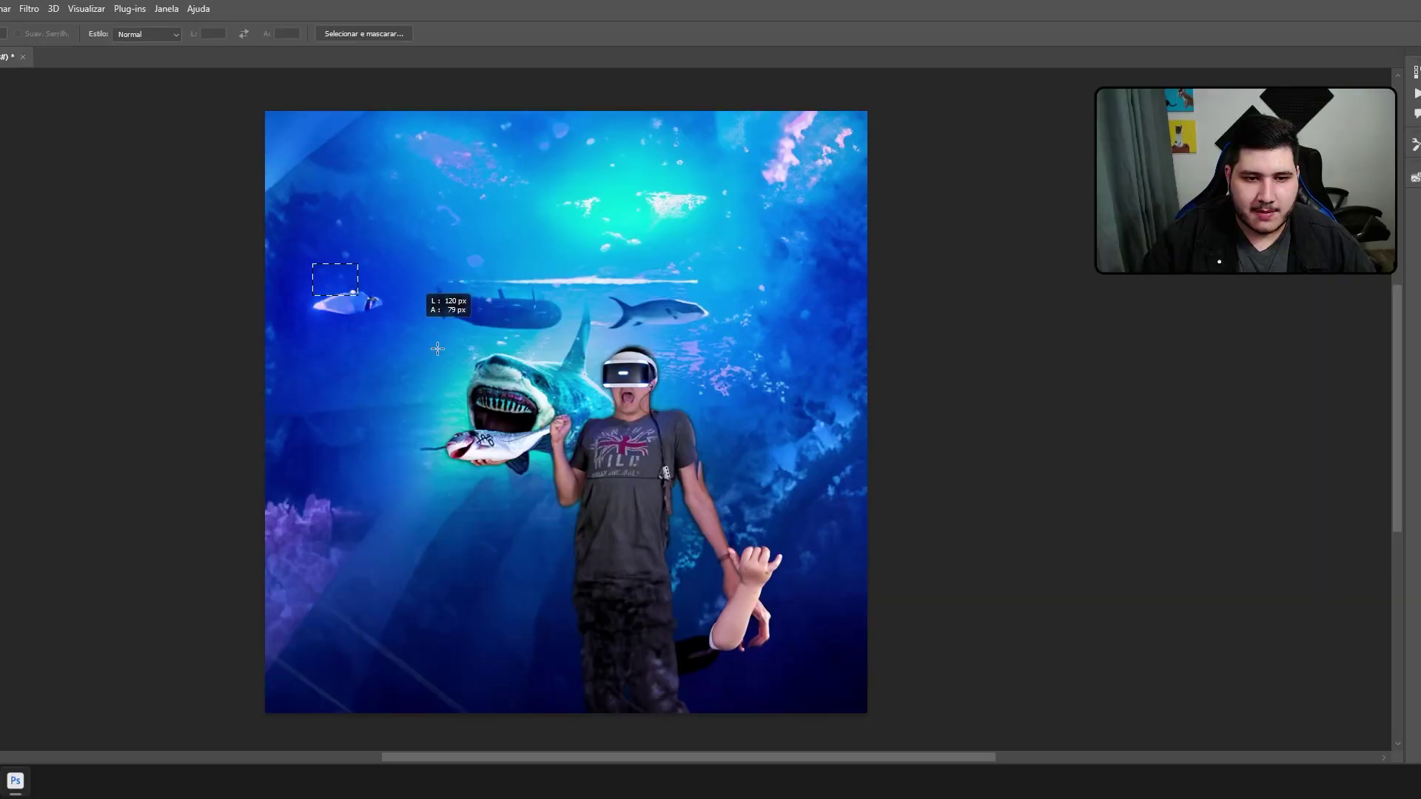
Remove the small fish on the left with an empty-prompt Generative Fill
left_click_drag(299, 260, 405, 358)
left_click(256, 385)
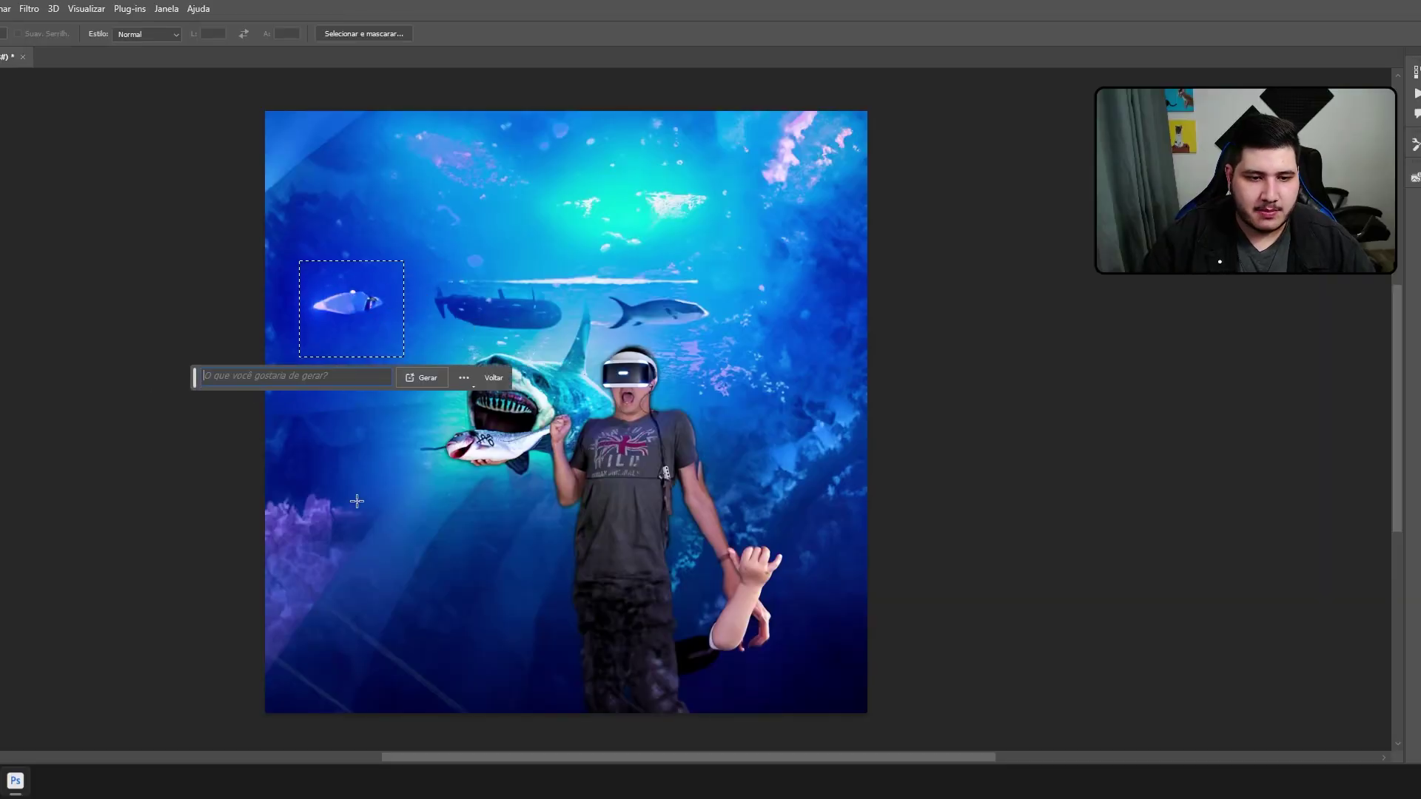
left_click(428, 378)
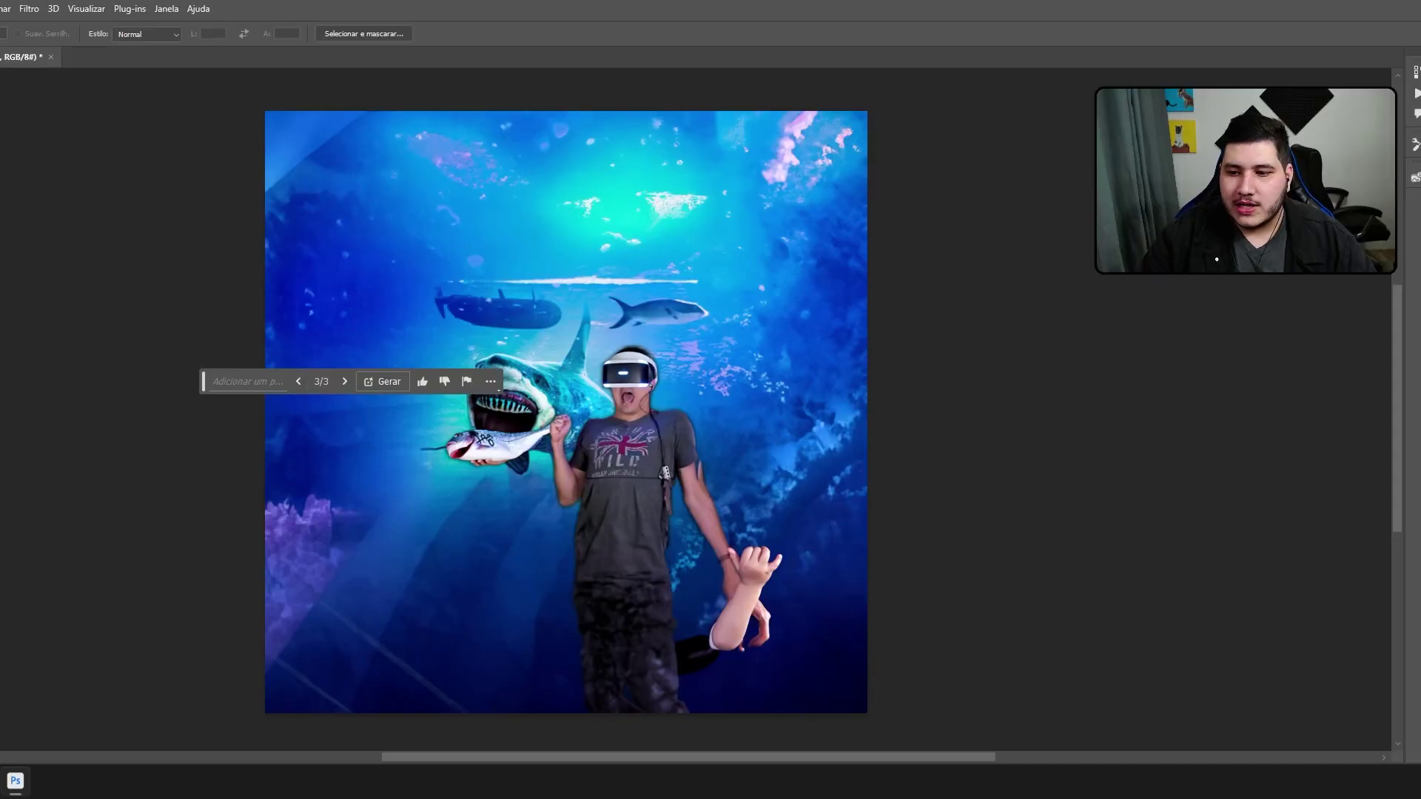
key("ctrl+d")
key("ctrl+v")
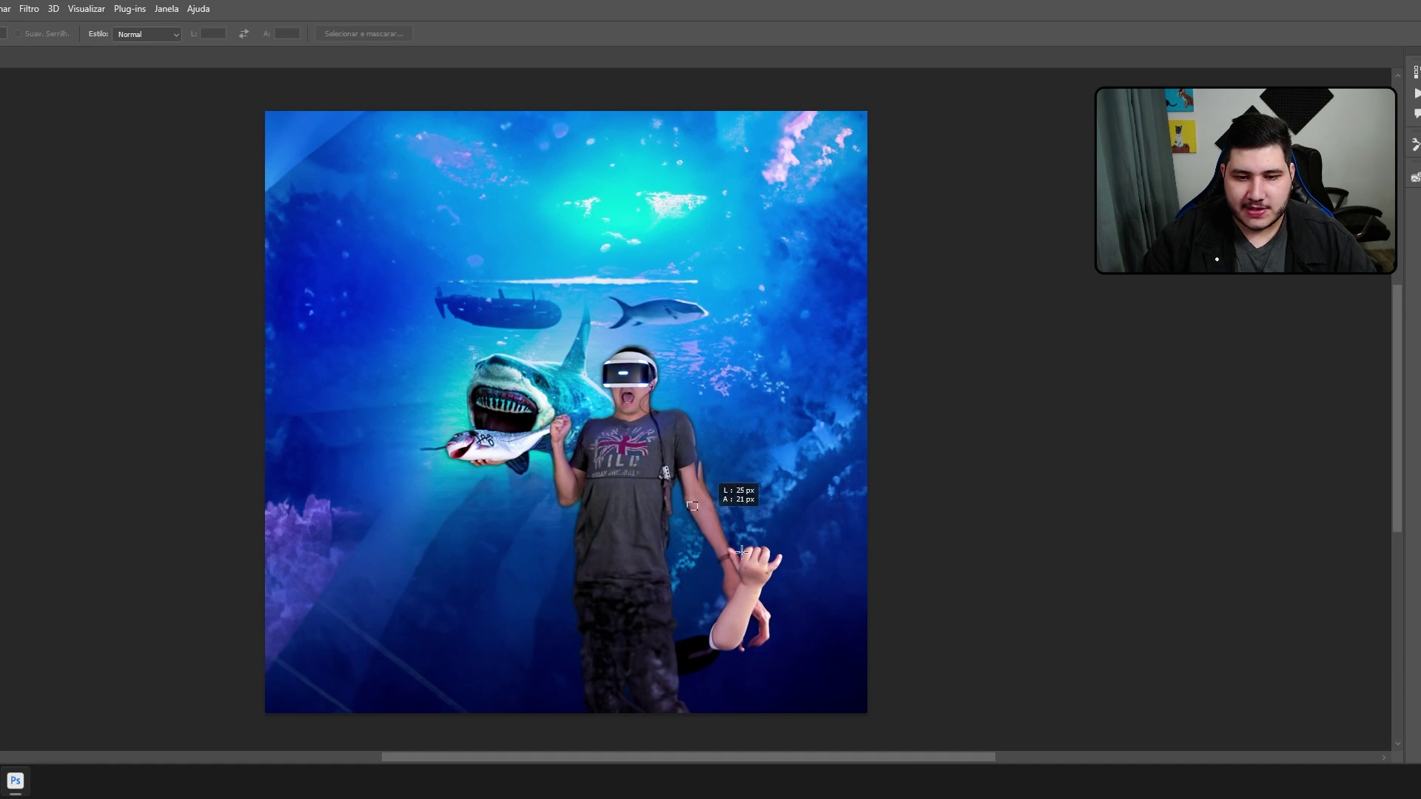
Erase the stray arm beside the man's right hand with Generative Fill, then deselect
left_click_drag(741, 551, 835, 701)
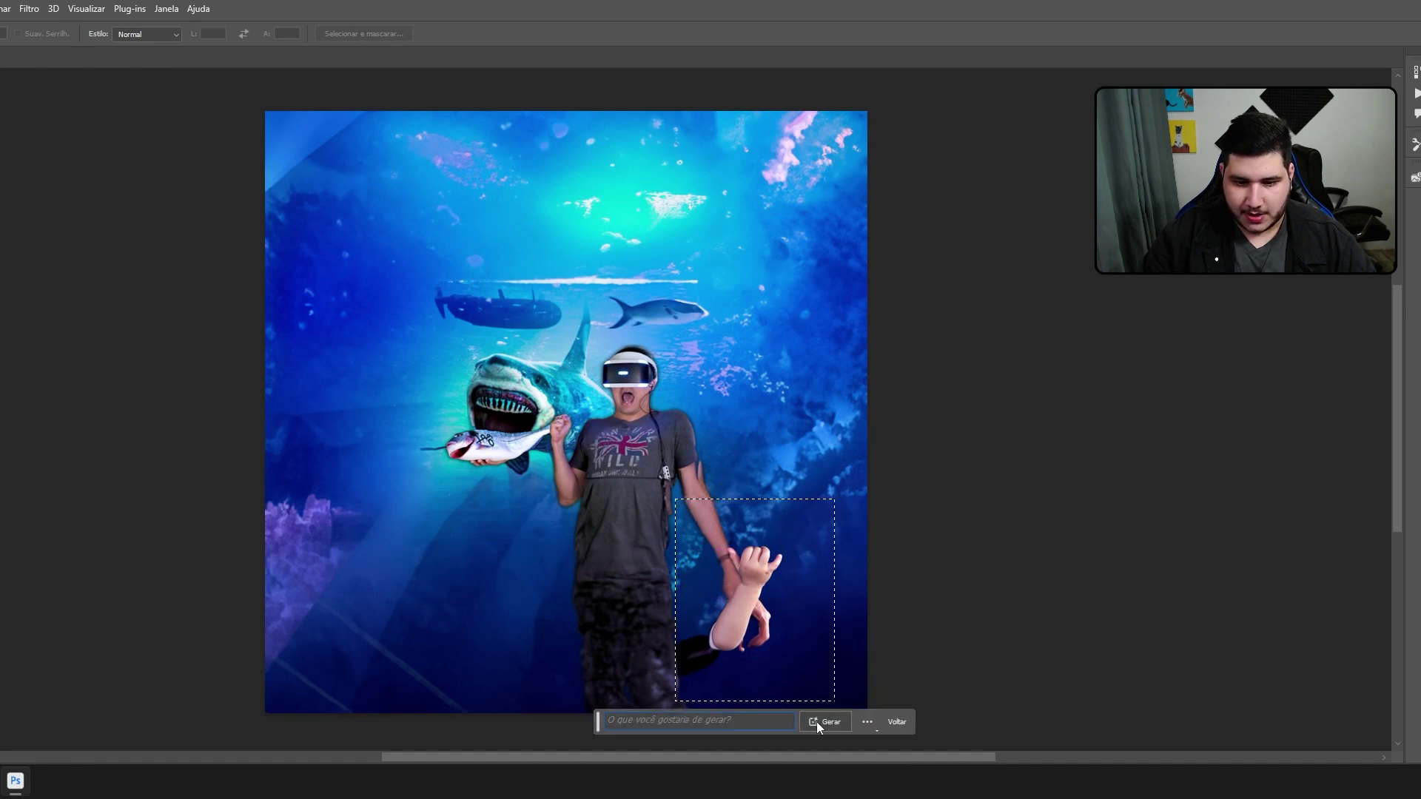
left_click(817, 723)
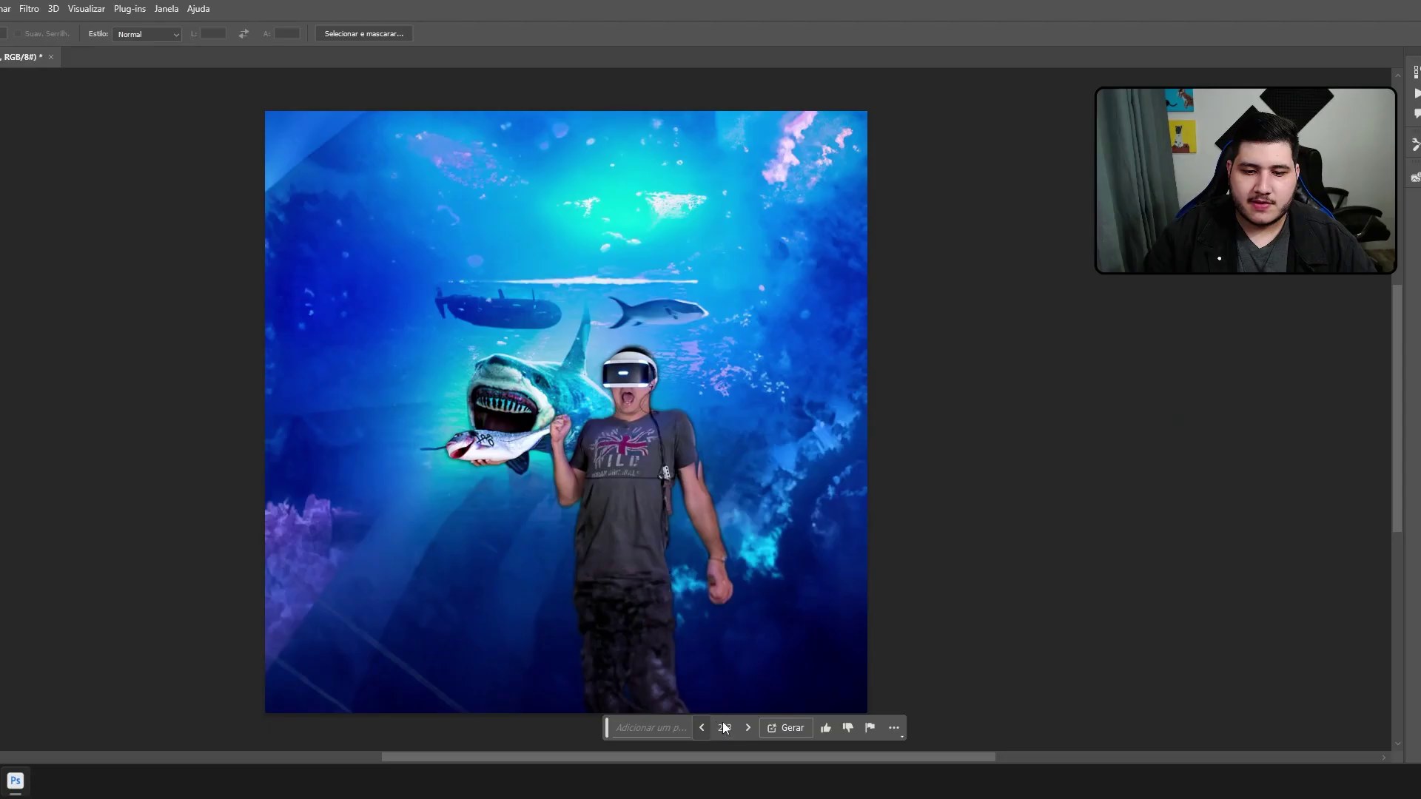
mouse_move(670, 438)
left_mouse_down()
mouse_move(798, 619)
mouse_move(752, 624)
left_mouse_up()
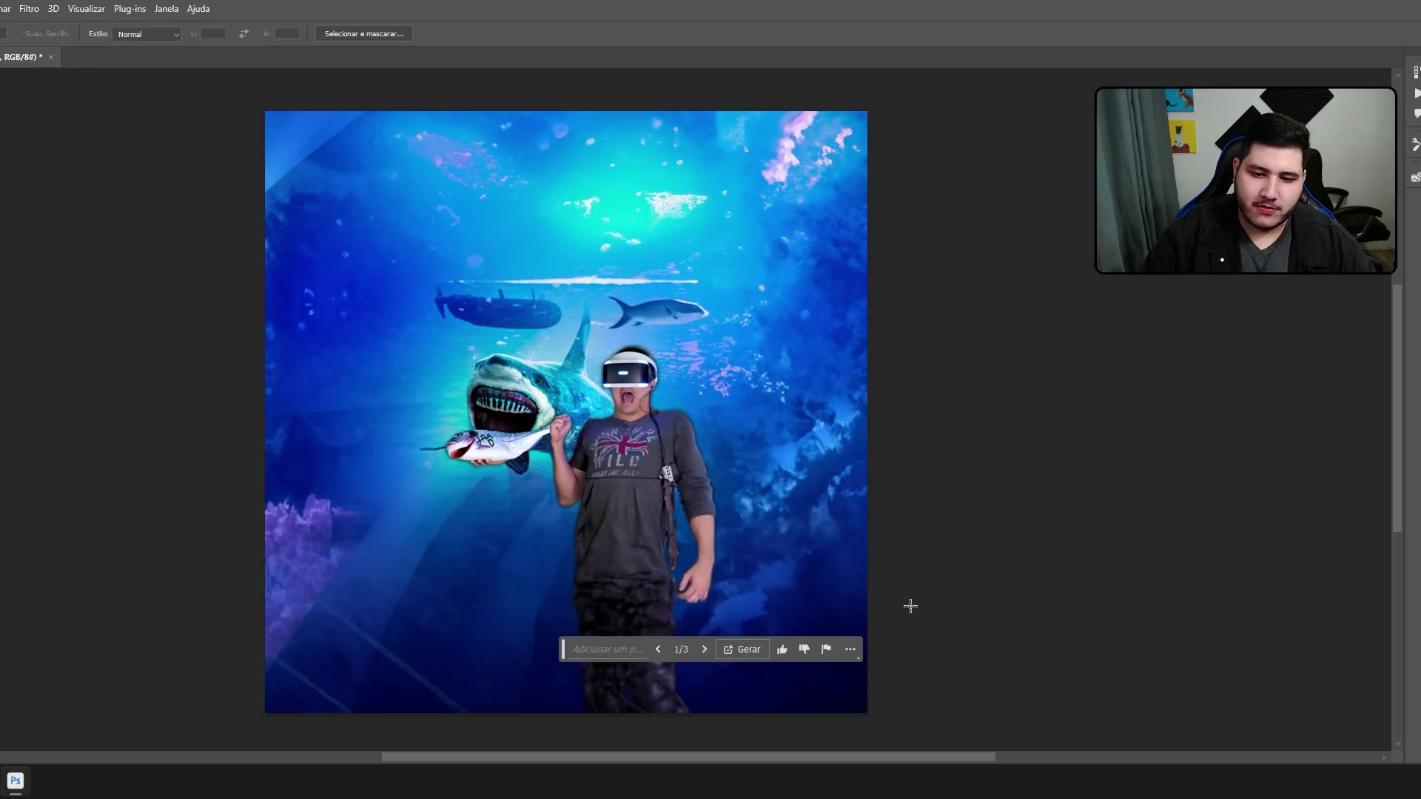
left_click(894, 539)
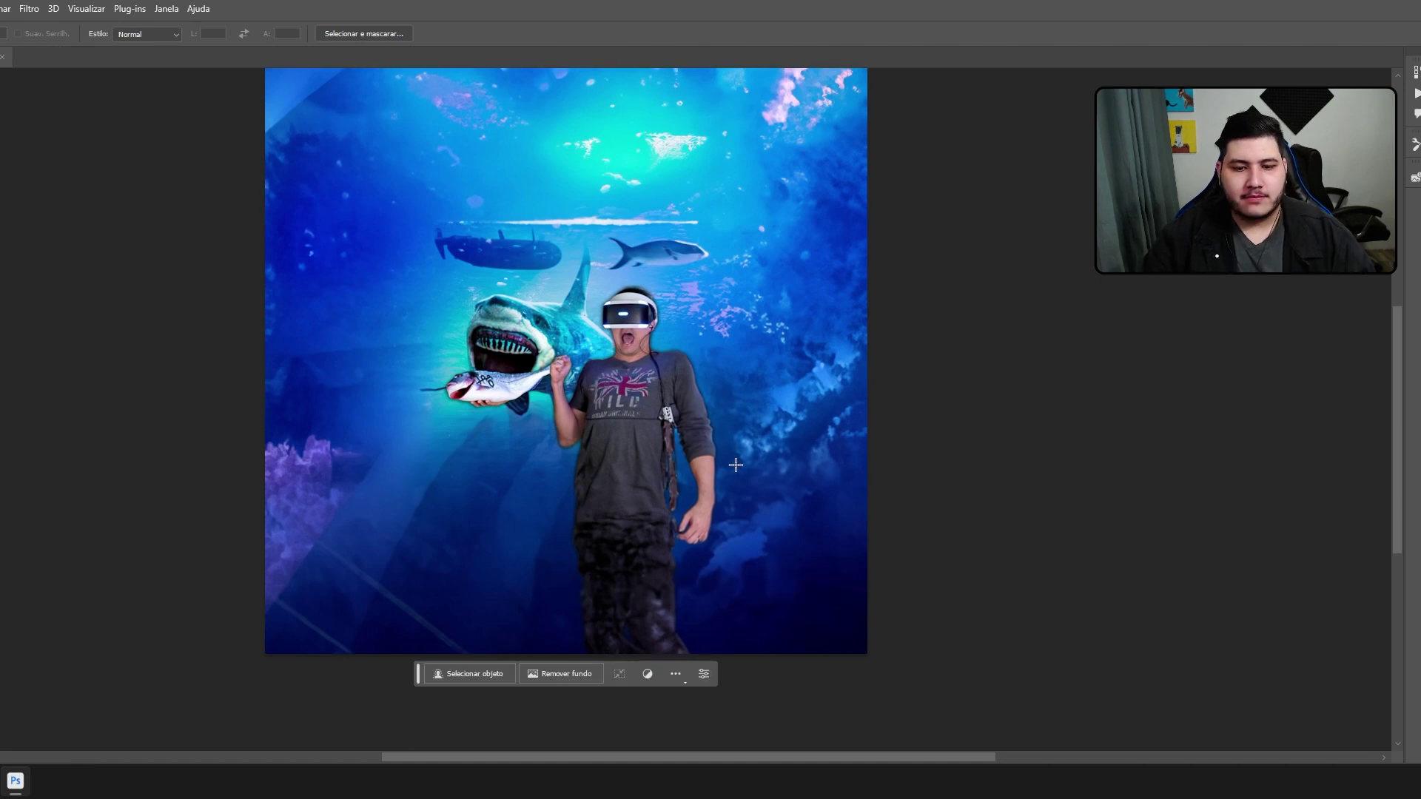